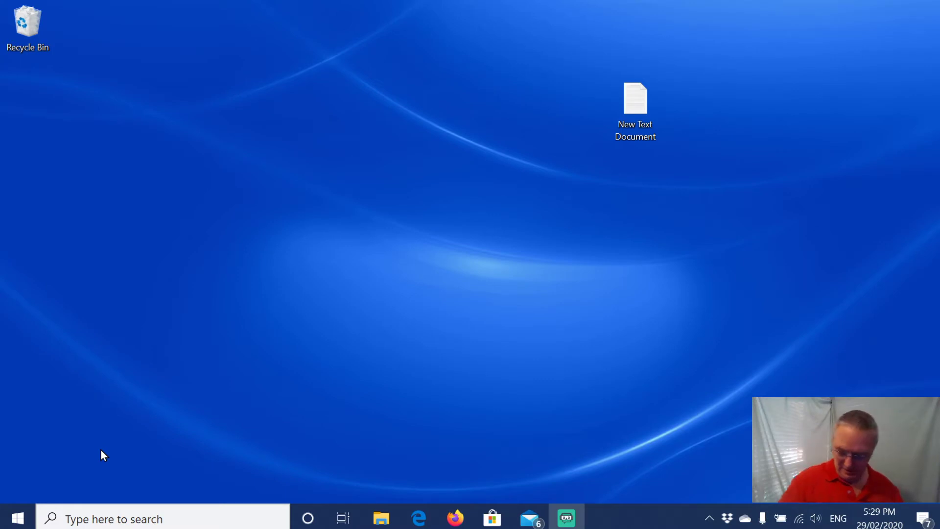
Browse the Seagate Expansion Drive (D:) in File Explorer, look inside its Seagate HD default files folder, and return to the drive's root.
{"action": "left_click", "coordinate": [381, 518]}
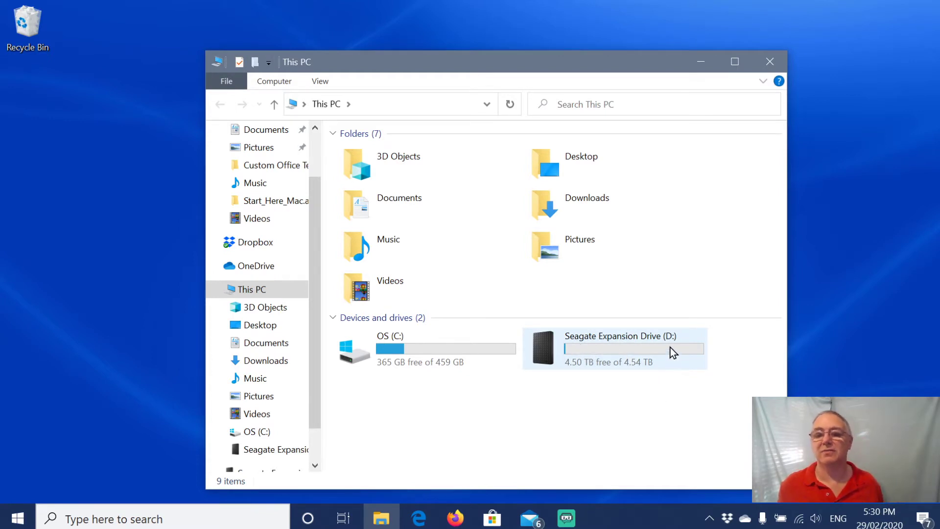
{"action": "double_click", "coordinate": [589, 345]}
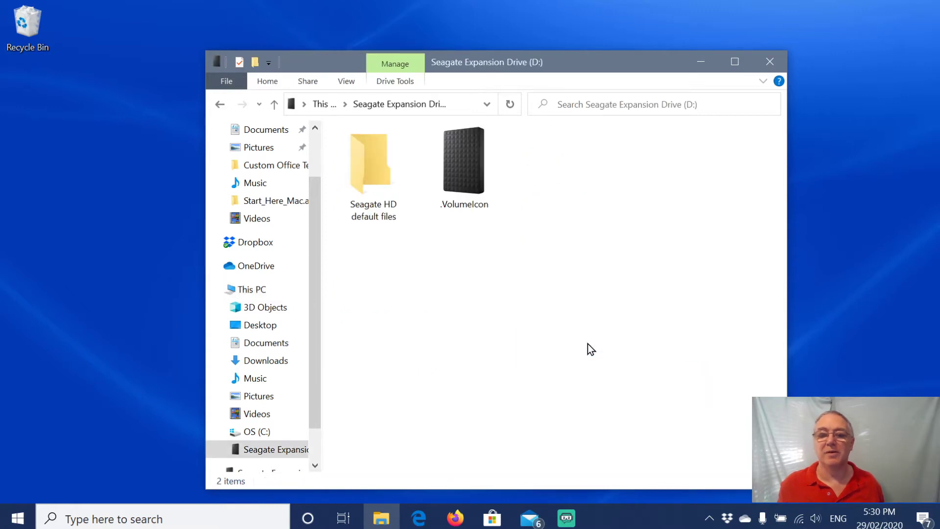
{"action": "double_click", "coordinate": [361, 159]}
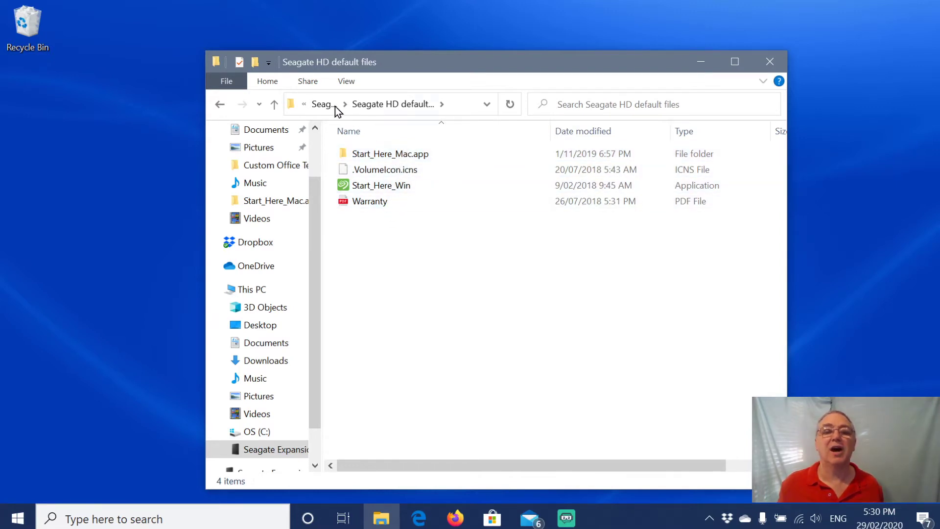
{"action": "left_click", "coordinate": [317, 104]}
{"action": "mouse_move", "coordinate": [389, 216]}
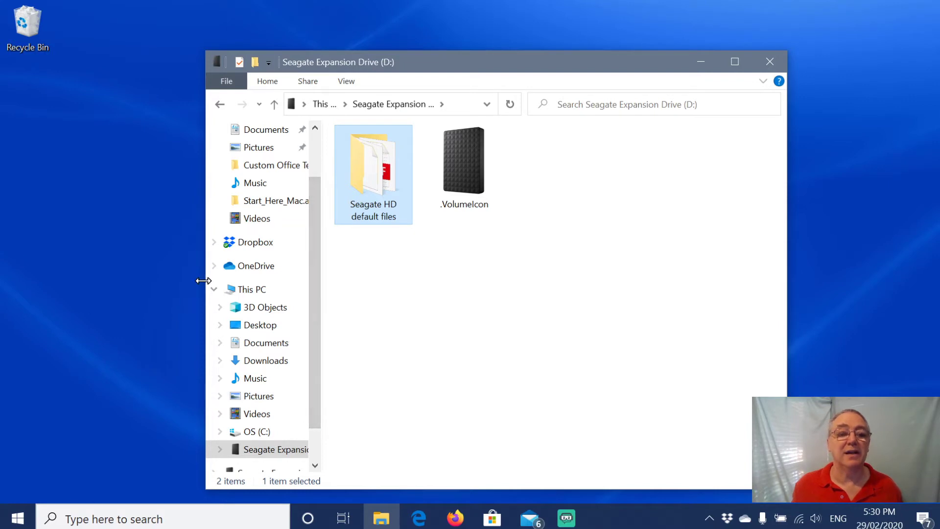
Widen the File Explorer window and its navigation pane, and go back to This PC to check the Seagate drive's capacity.
{"action": "left_click_drag", "start_coordinate": [201, 280], "coordinate": [71, 249]}
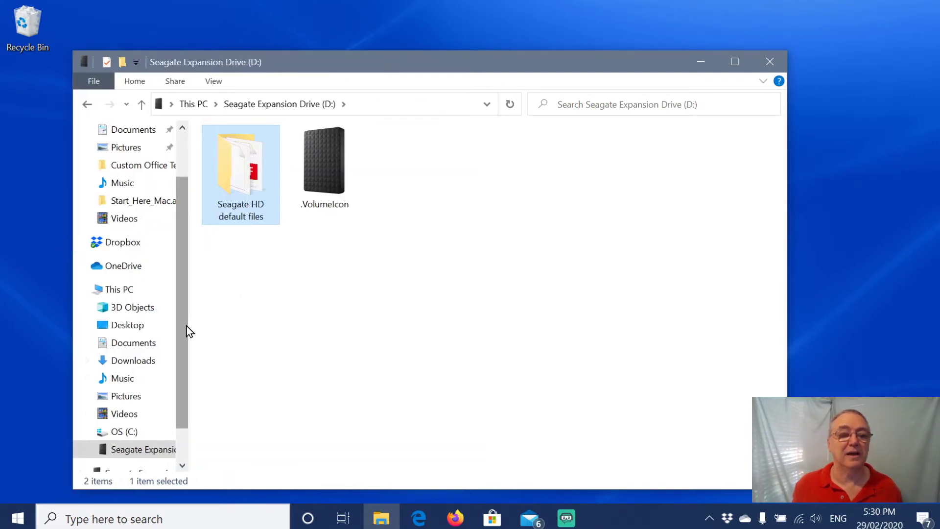
{"action": "left_click_drag", "start_coordinate": [189, 325], "coordinate": [333, 351]}
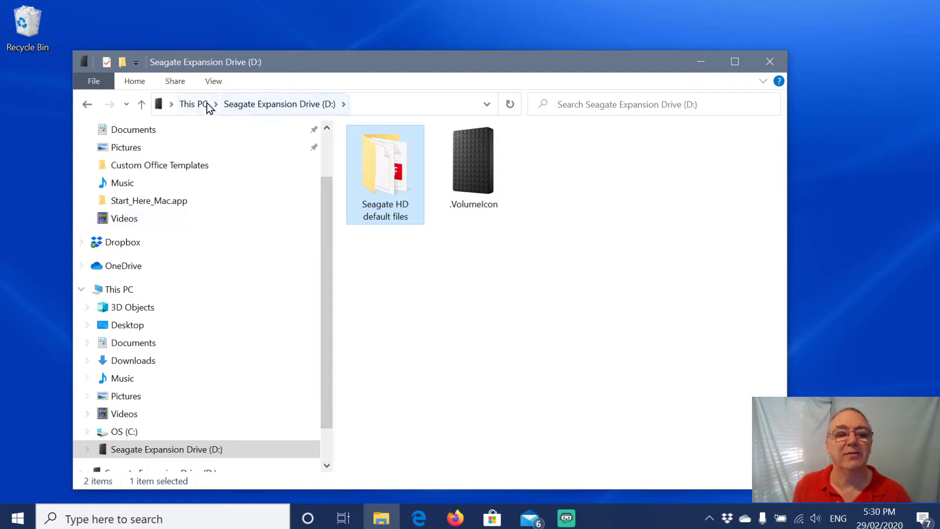
{"action": "left_click", "coordinate": [191, 105]}
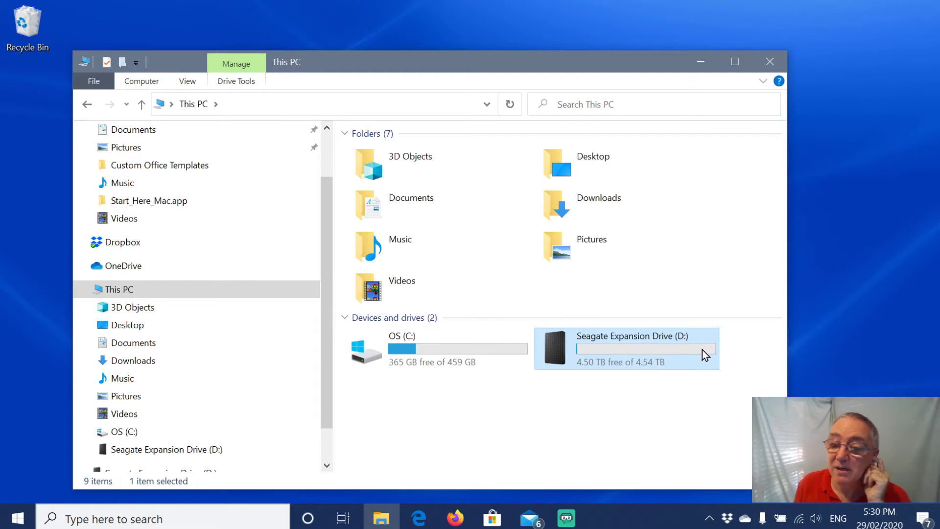
{"action": "mouse_move", "coordinate": [692, 345]}
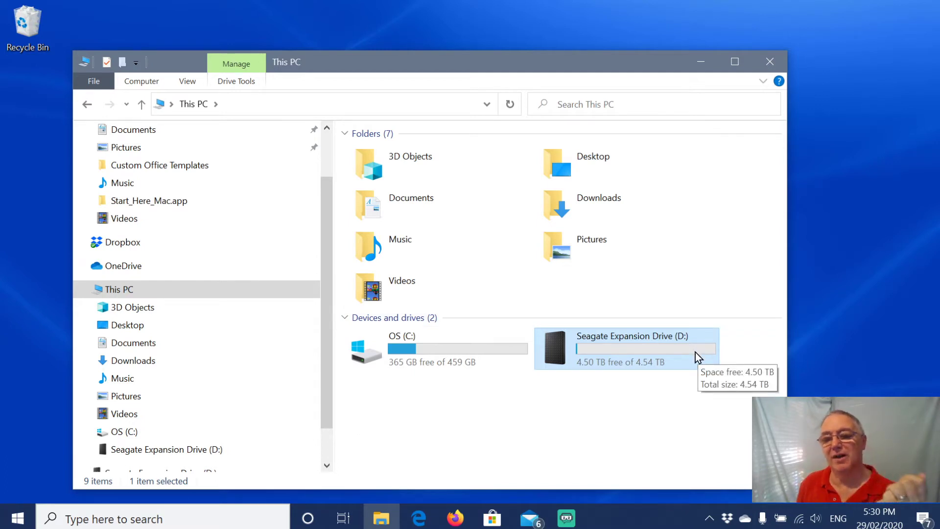
{"action": "mouse_move", "coordinate": [663, 352]}
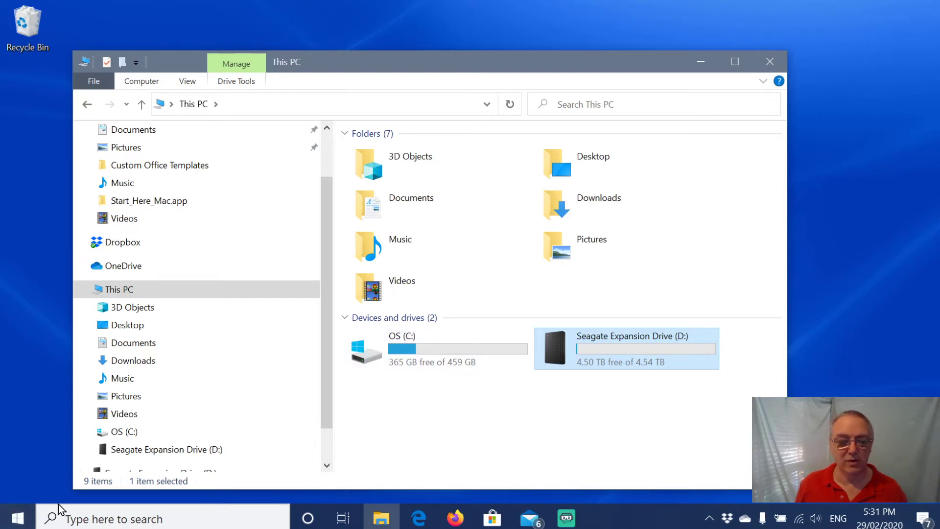
Open Disk Management and widen the Volume column so the Seagate drive's full name fits.
{"action": "right_click", "coordinate": [17, 520]}
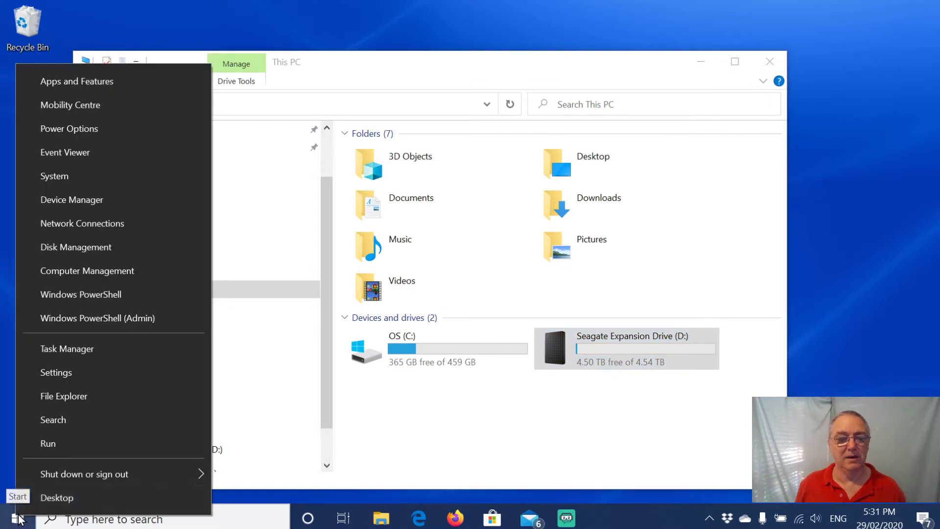
{"action": "left_click", "coordinate": [116, 247]}
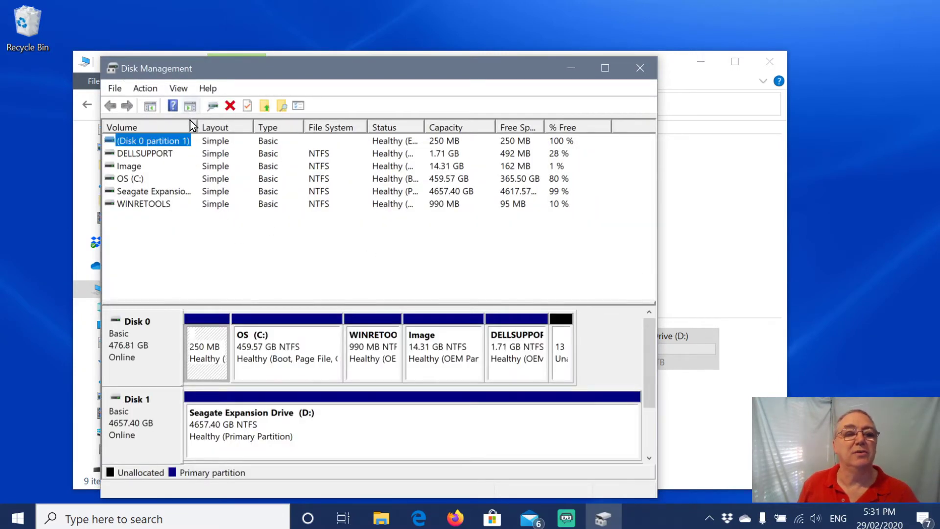
{"action": "left_click_drag", "start_coordinate": [197, 127], "coordinate": [239, 127]}
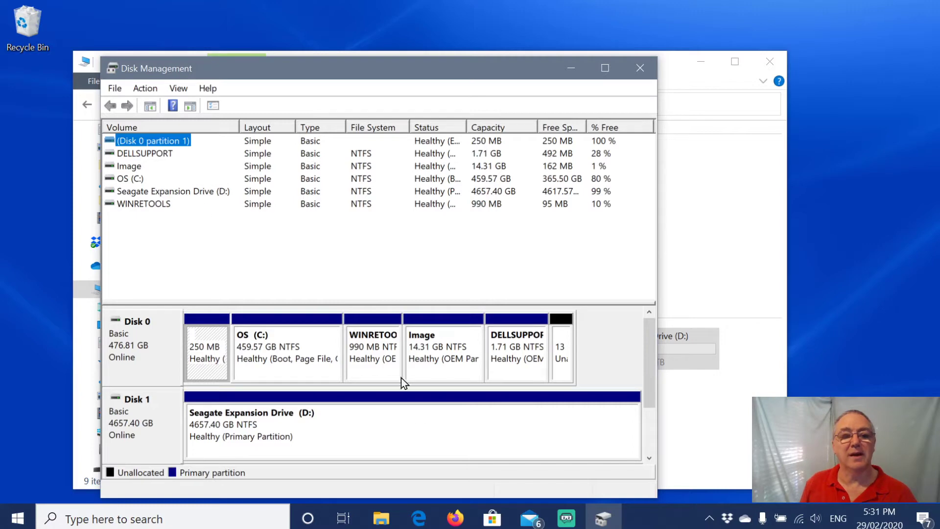
Change the drive letter of the Seagate Expansion Drive on Disk 1 to X, accepting both warnings.
{"action": "right_click", "coordinate": [366, 425]}
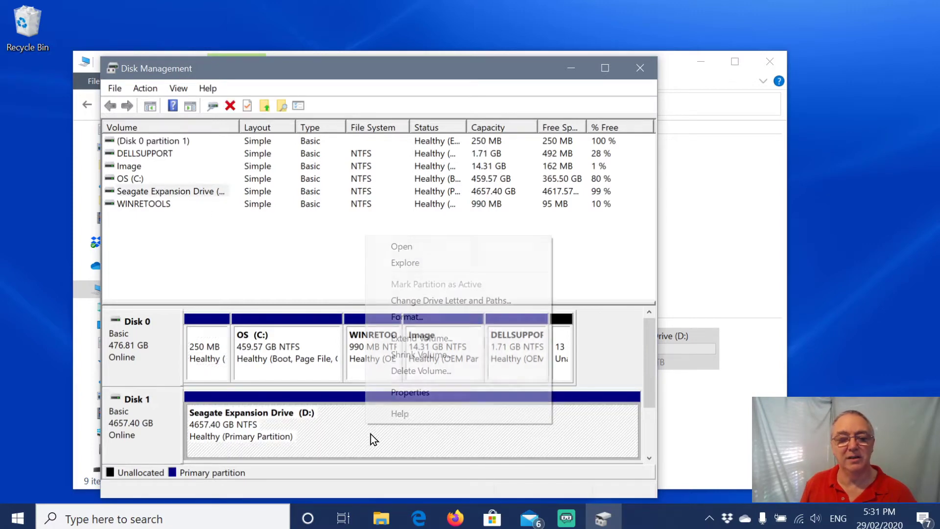
{"action": "left_click", "coordinate": [433, 307]}
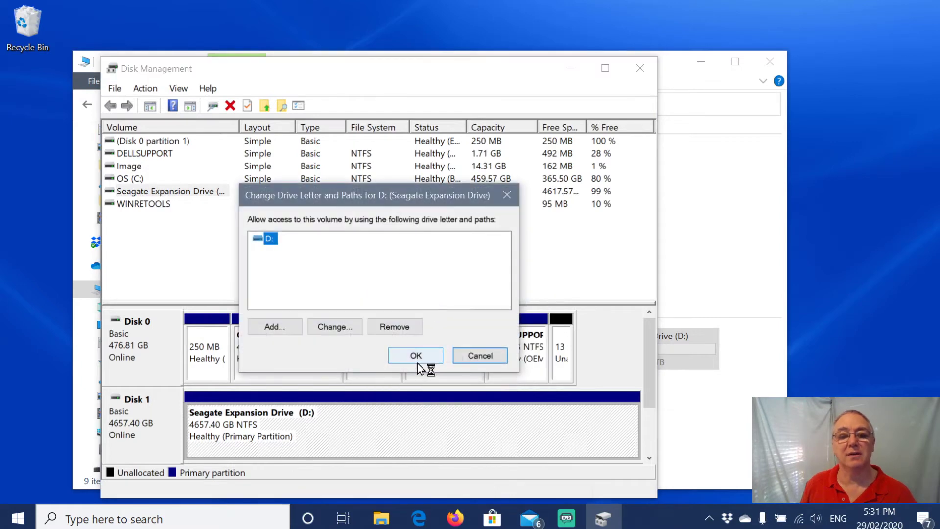
{"action": "left_click", "coordinate": [330, 326]}
{"action": "left_click", "coordinate": [504, 262]}
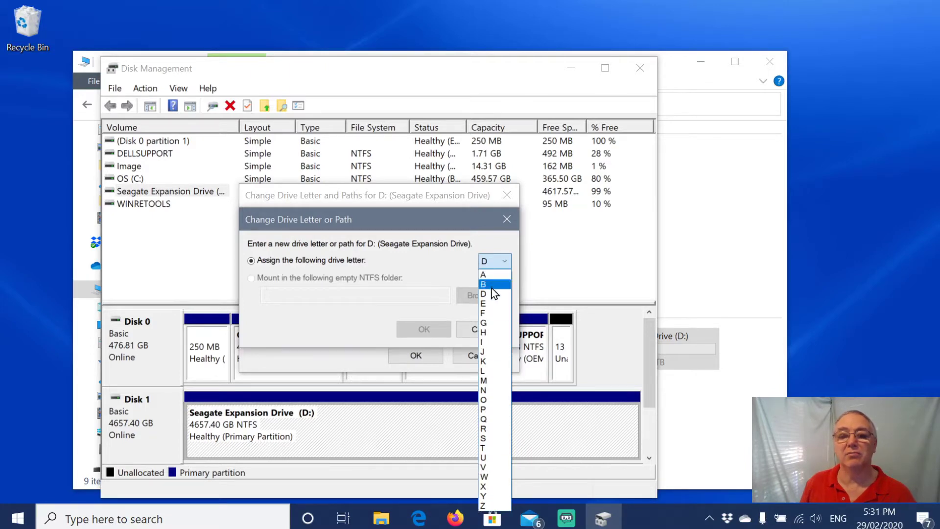
{"action": "left_click", "coordinate": [486, 487]}
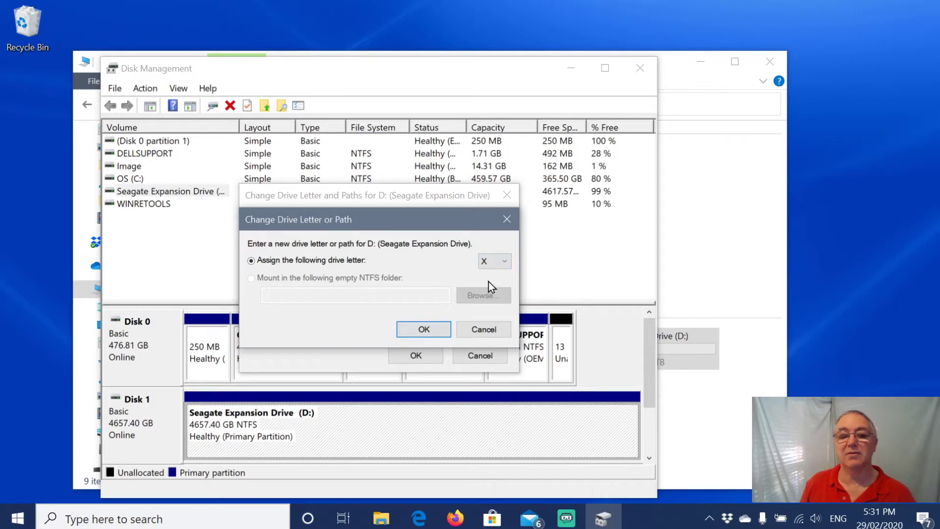
{"action": "left_click", "coordinate": [424, 329]}
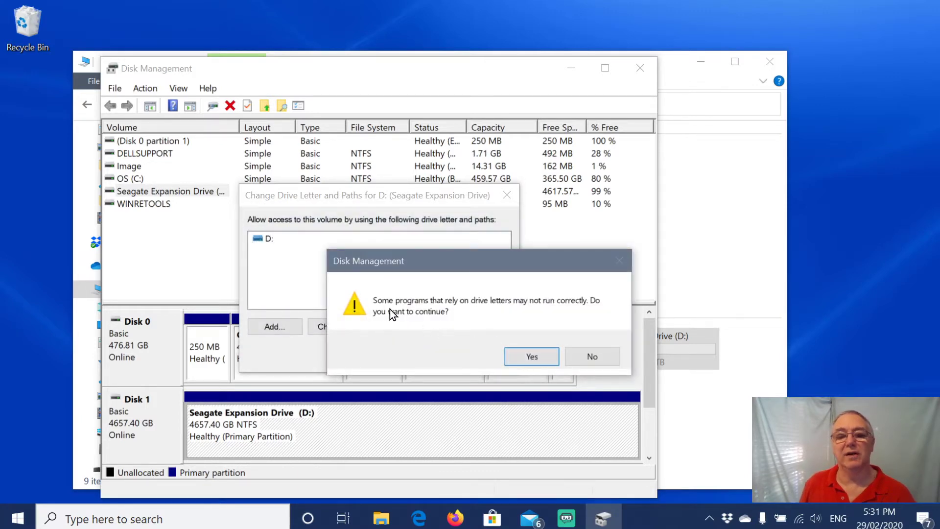
{"action": "left_click", "coordinate": [533, 358]}
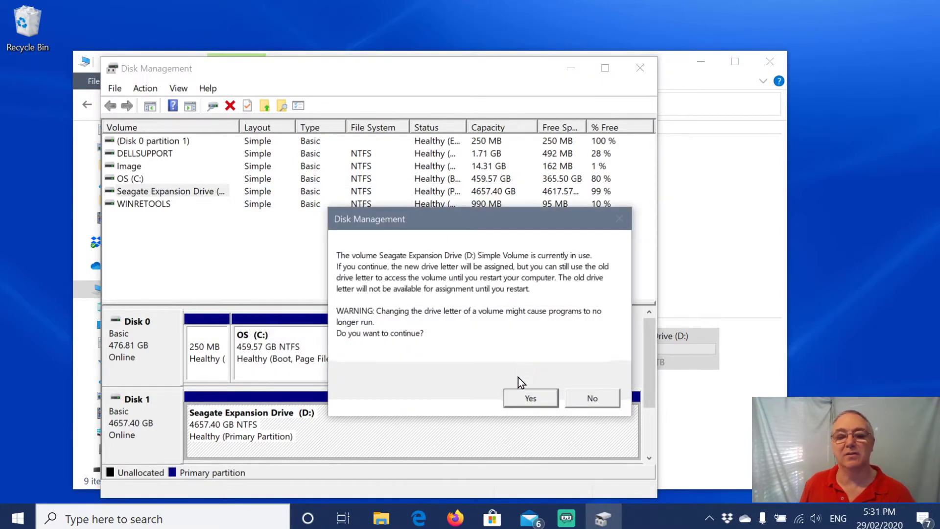
{"action": "left_click", "coordinate": [523, 395]}
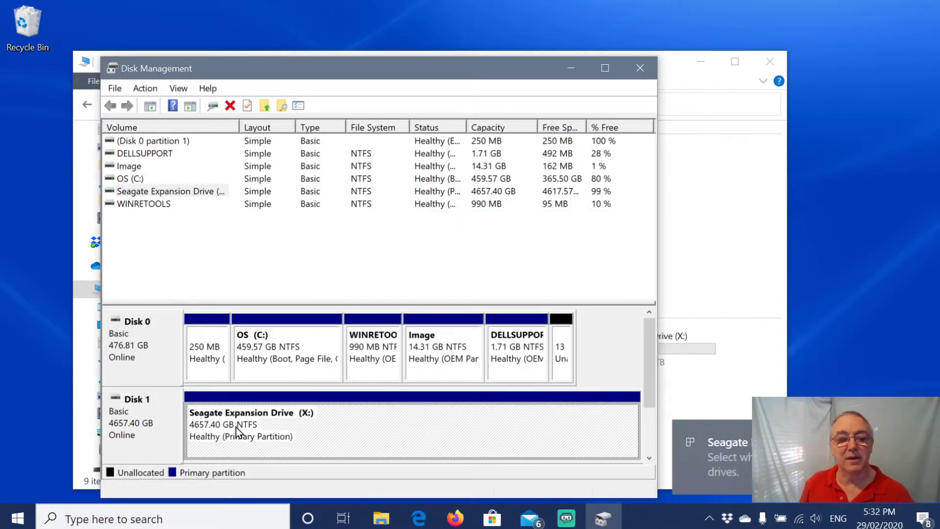
Rename the Seagate volume on Disk 1 as "Backup Seagate Expansion Drive" in its properties.
{"action": "left_click_drag", "start_coordinate": [479, 67], "coordinate": [578, 71]}
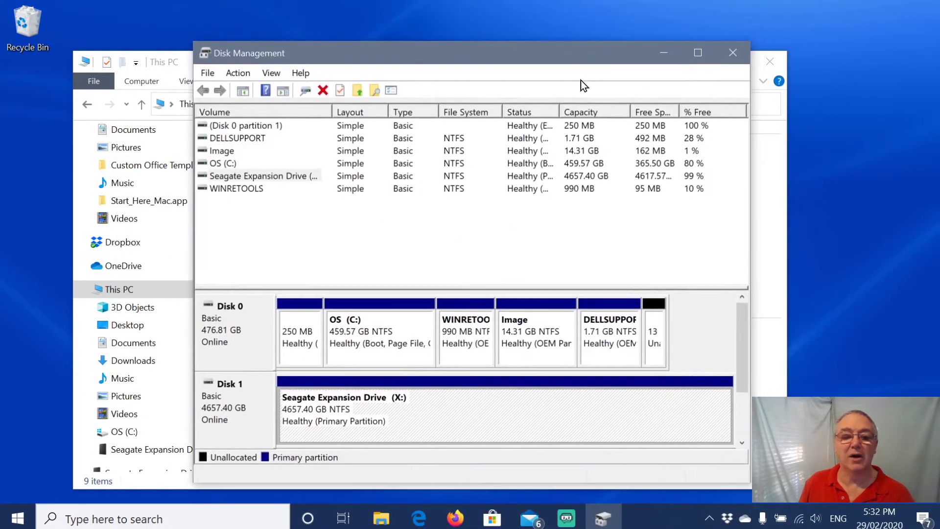
{"action": "right_click", "coordinate": [436, 414]}
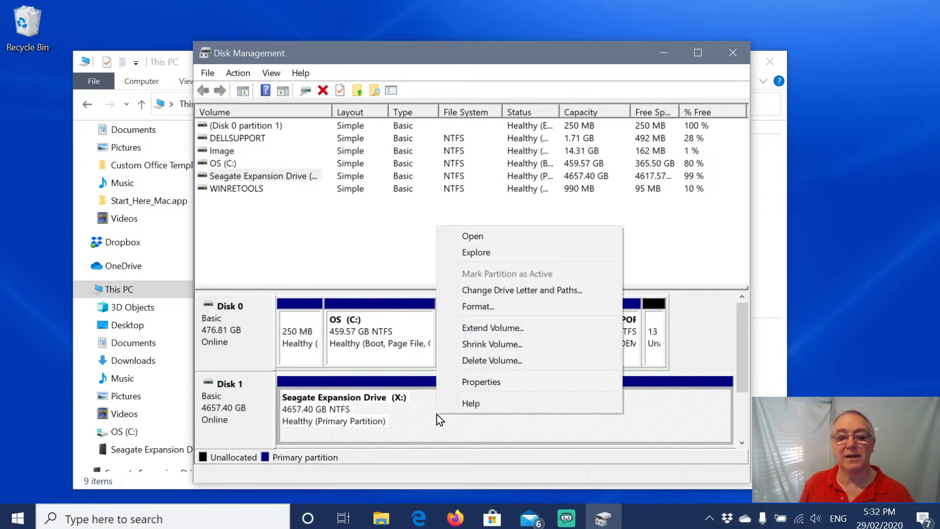
{"action": "left_click", "coordinate": [480, 381]}
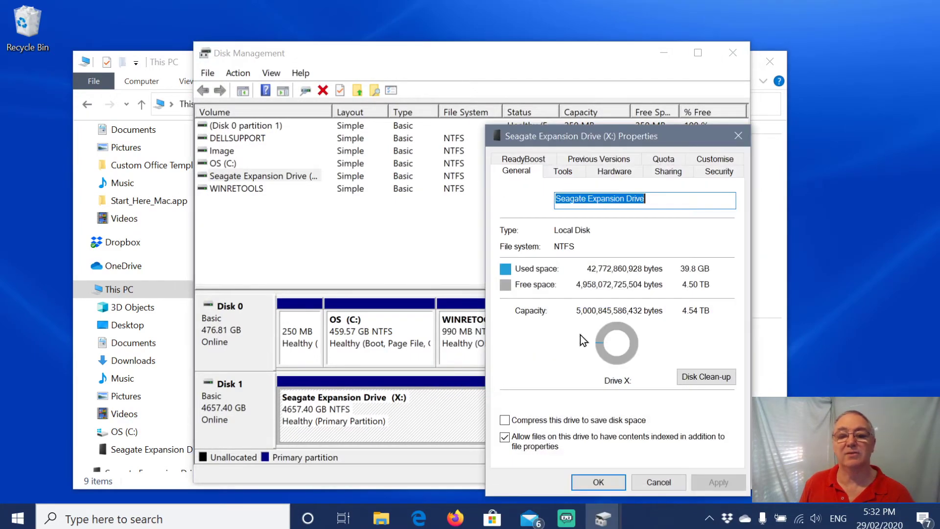
{"action": "key", "text": "Home"}
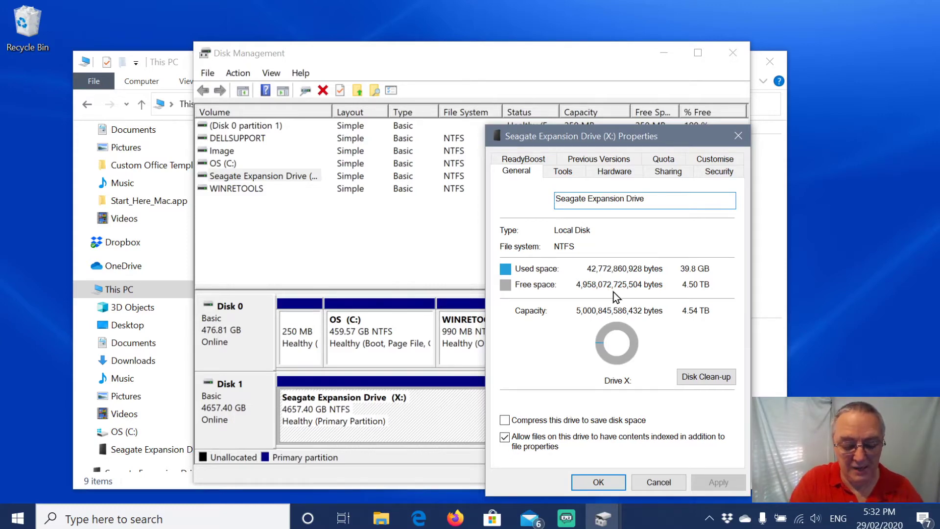
{"action": "type", "text": "BA"}
{"action": "key", "text": "BackSpace"}
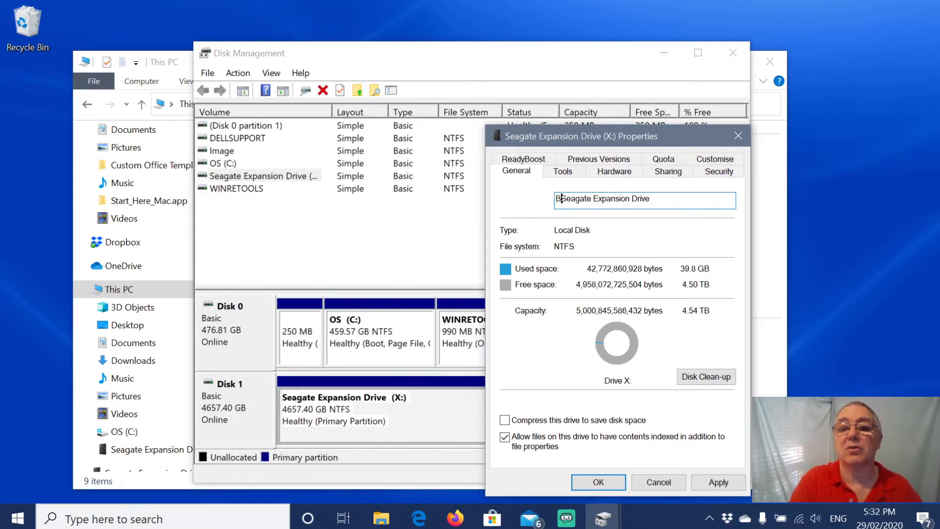
{"action": "type", "text": "ackup"}
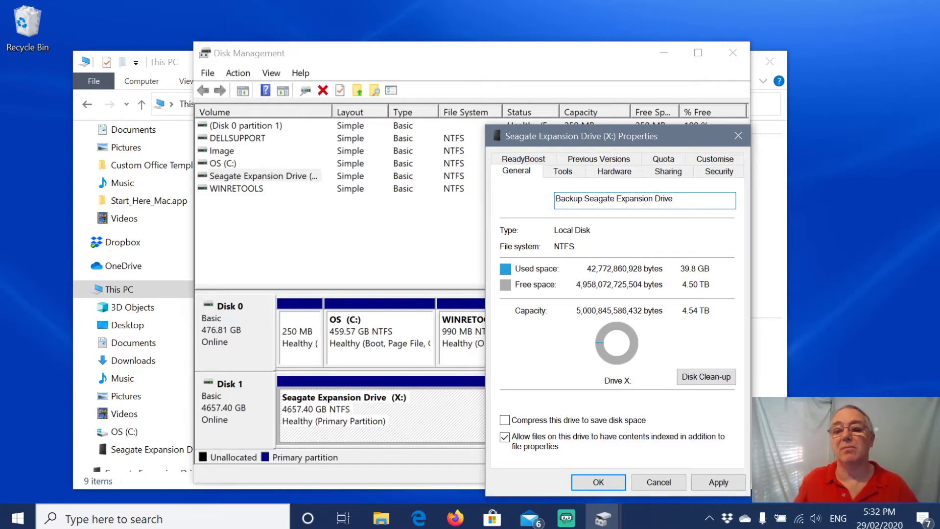
{"action": "left_click", "coordinate": [616, 479]}
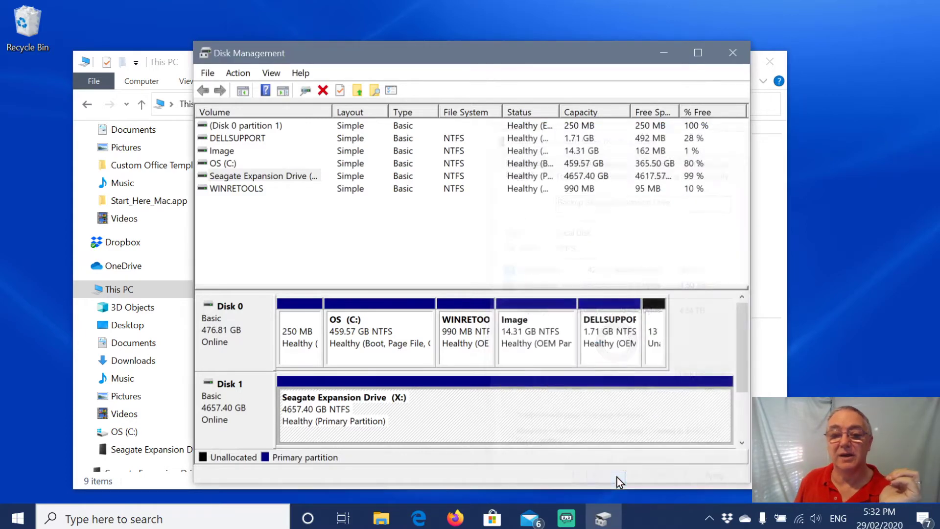
{"action": "left_click_drag", "start_coordinate": [604, 58], "coordinate": [563, 43]}
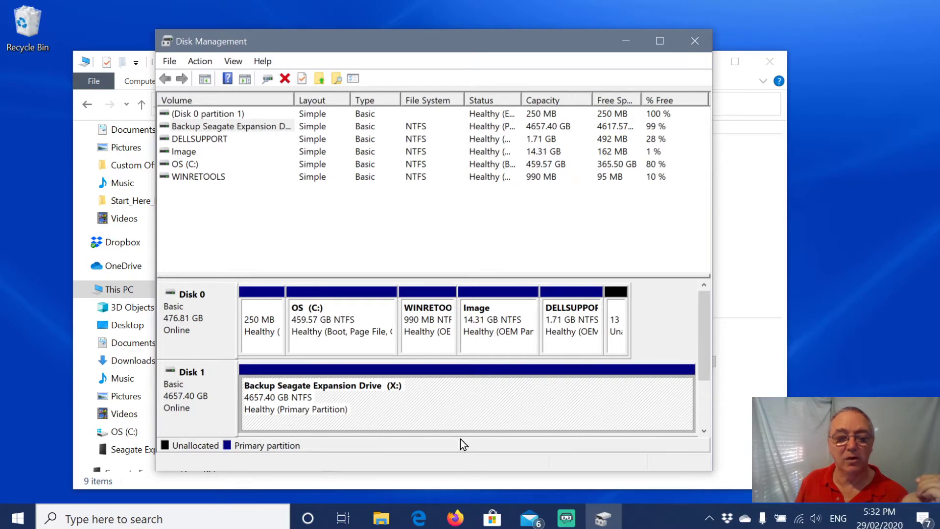
Switch to Firefox, open the bookmarked dynabook article on accessing Disk Management in Windows 7, and read procedure steps 1 to 3.
{"action": "left_click", "coordinate": [468, 522]}
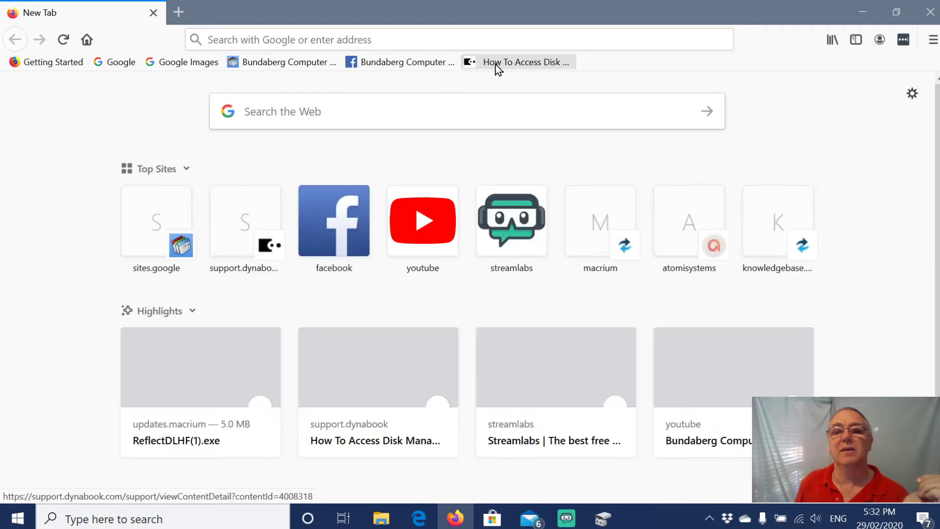
{"action": "left_click", "coordinate": [496, 64]}
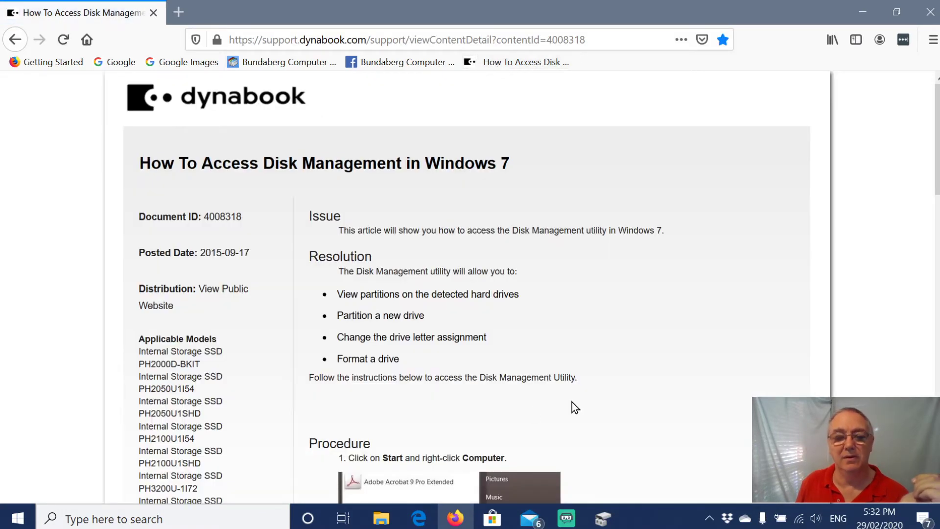
{"action": "scroll", "coordinate": [574, 407], "scroll_direction": "down", "scroll_amount": 6}
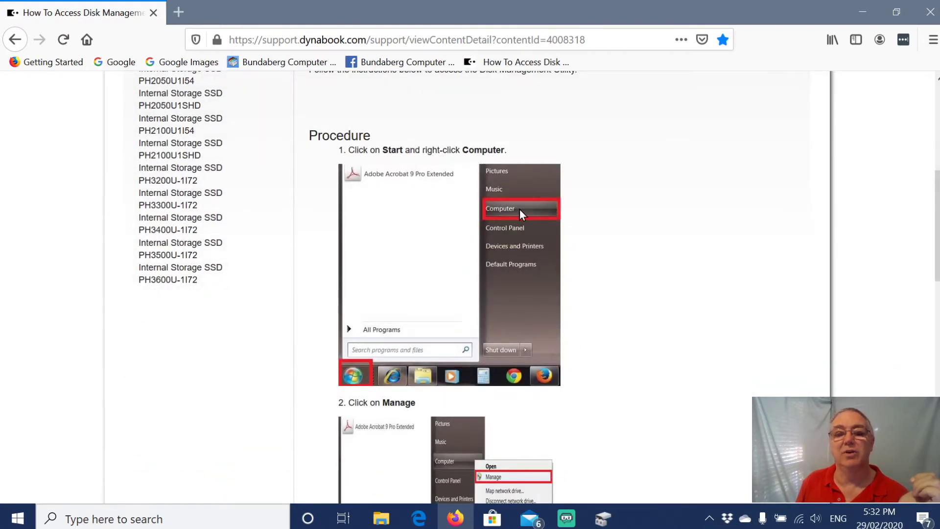
{"action": "scroll", "coordinate": [638, 325], "scroll_direction": "down", "scroll_amount": 5}
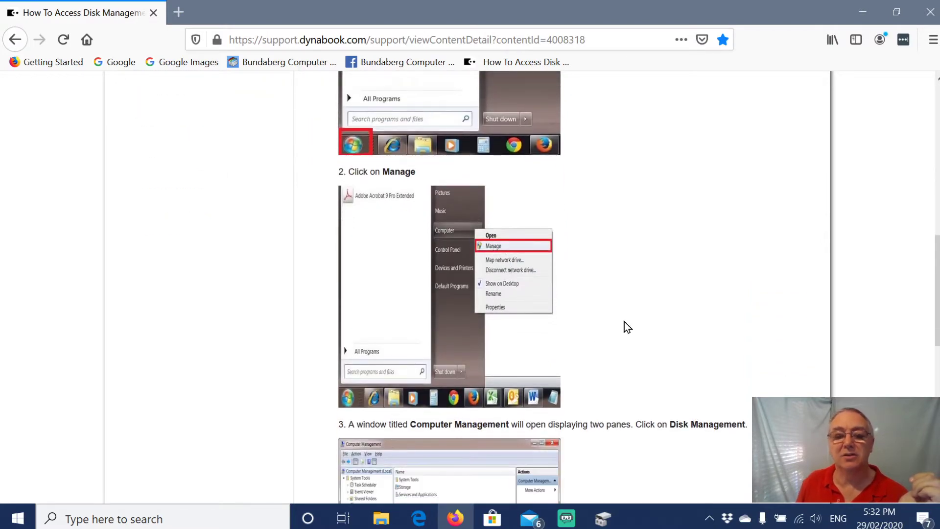
{"action": "scroll", "coordinate": [623, 326], "scroll_direction": "down", "scroll_amount": 3}
{"action": "scroll", "coordinate": [623, 328], "scroll_direction": "down", "scroll_amount": 2}
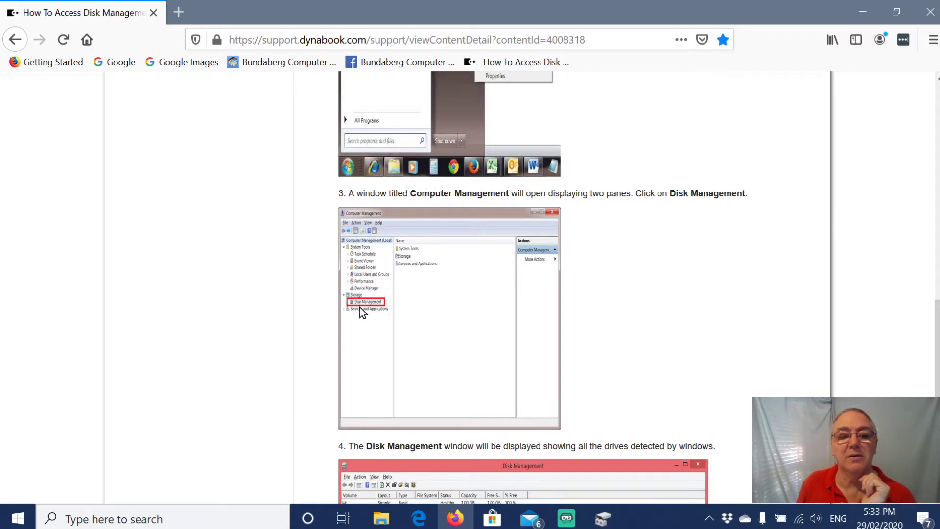
Enlarge the article to 150% and examine step 4 with its Disk Management window illustration.
{"action": "key", "text": "ctrl+minus"}
{"action": "key", "text": "ctrl+plus"}
{"action": "key", "text": "ctrl+plus"}
{"action": "key", "text": "ctrl+plus"}
{"action": "key", "text": "ctrl+plus"}
{"action": "key", "text": "ctrl+plus"}
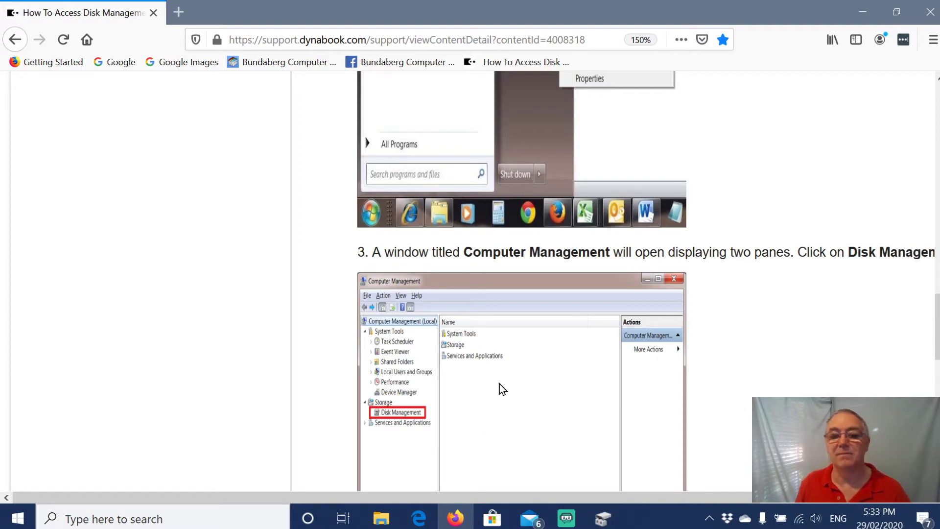
{"action": "scroll", "coordinate": [499, 387], "scroll_direction": "down", "scroll_amount": 10}
{"action": "scroll", "coordinate": [514, 362], "scroll_direction": "up", "scroll_amount": 4}
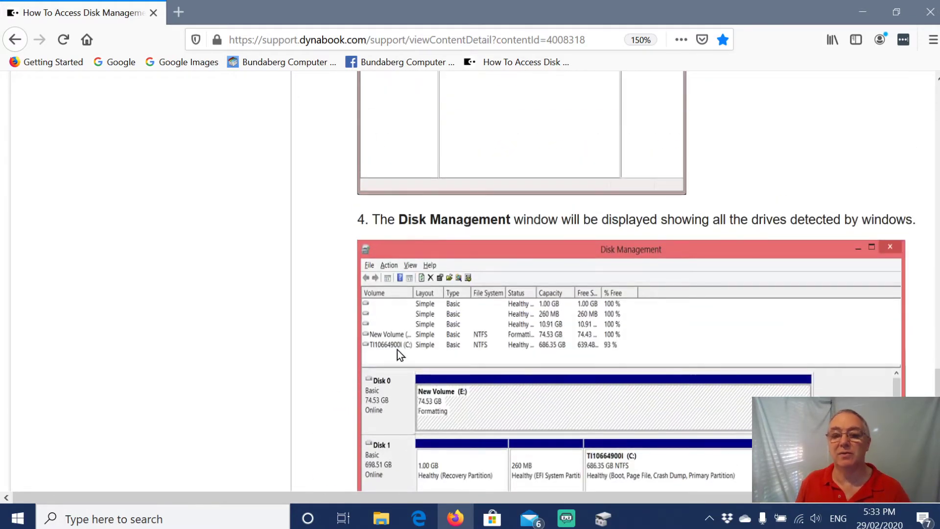
{"action": "scroll", "coordinate": [539, 407], "scroll_direction": "down", "scroll_amount": 4}
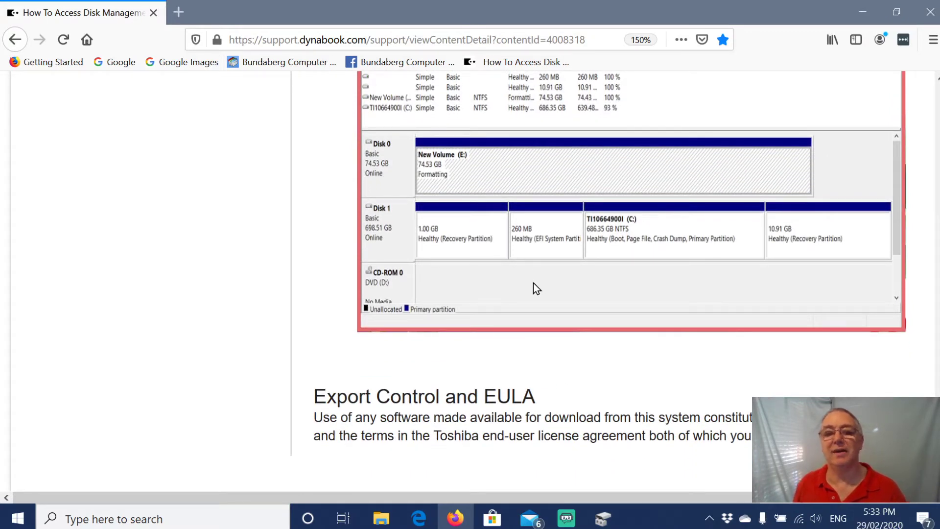
Reduce the dynabook article's zoom to 90% and view step 4 with the whole Disk Management illustration.
{"action": "key", "text": "ctrl+minus"}
{"action": "key", "text": "ctrl+minus"}
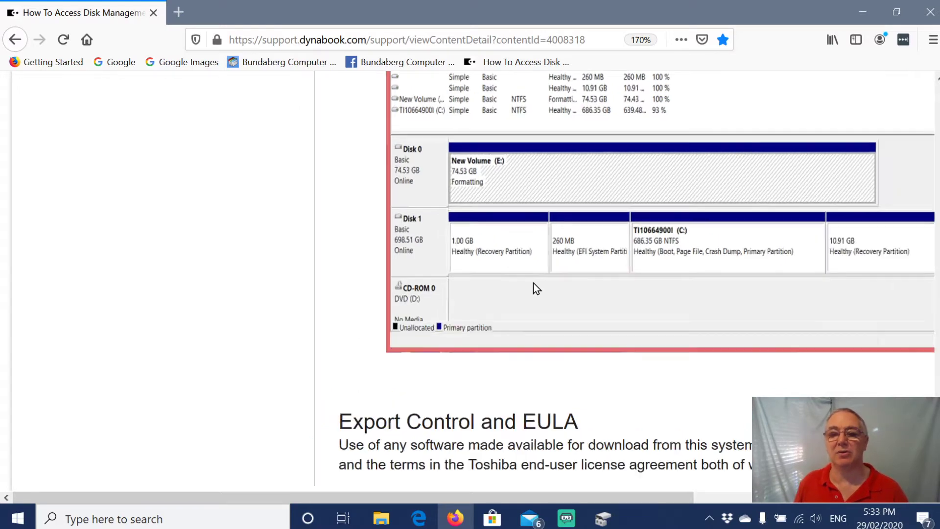
{"action": "key", "text": "ctrl+minus"}
{"action": "key", "text": "ctrl+minus"}
{"action": "key", "text": "ctrl+minus"}
{"action": "key", "text": "ctrl+minus"}
{"action": "key", "text": "ctrl+minus"}
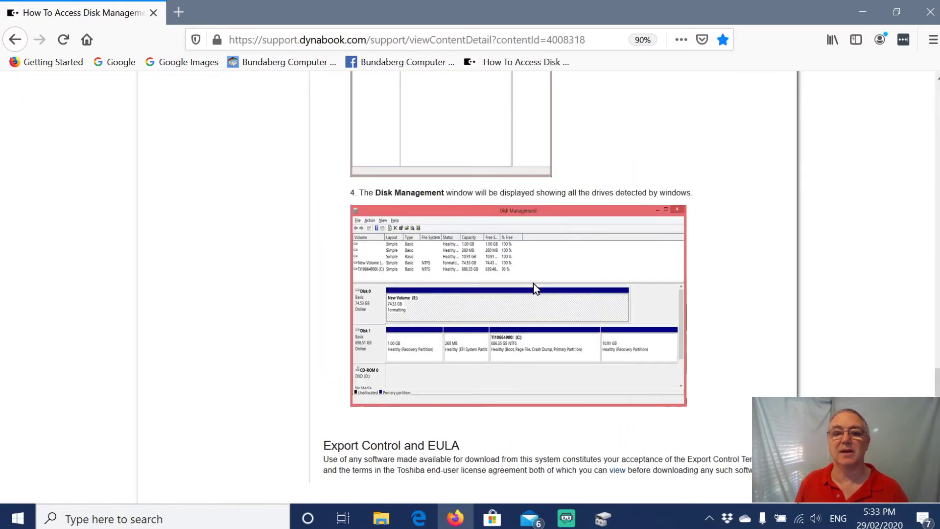
Dismiss Firefox and Disk Management, inspect the contents of Backup Seagate Expansion Drive (X:) in File Explorer, and close it.
{"action": "left_click", "coordinate": [932, 15]}
{"action": "left_click", "coordinate": [696, 40]}
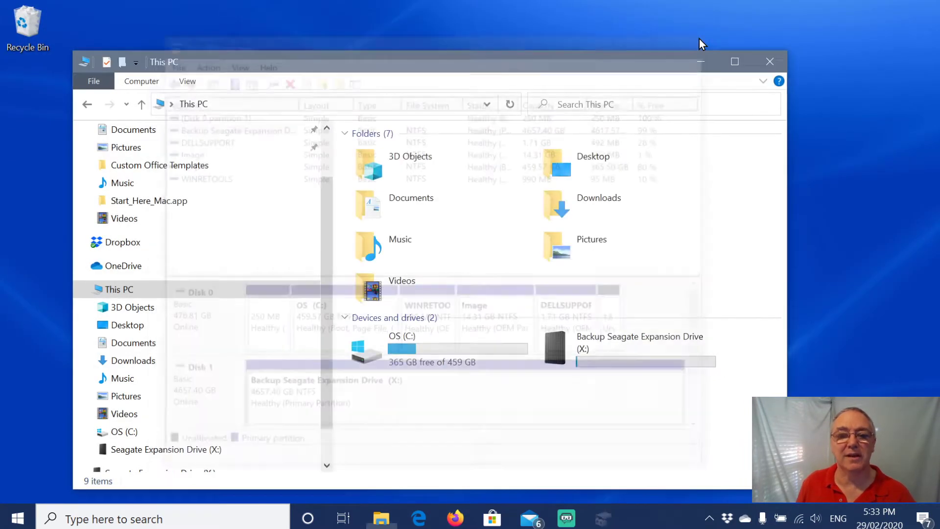
{"action": "double_click", "coordinate": [598, 363]}
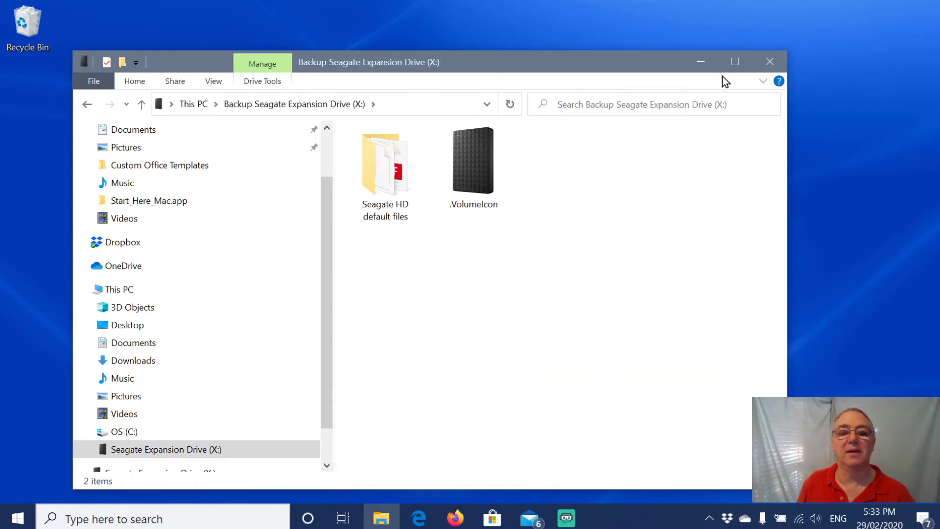
{"action": "left_click", "coordinate": [770, 62]}
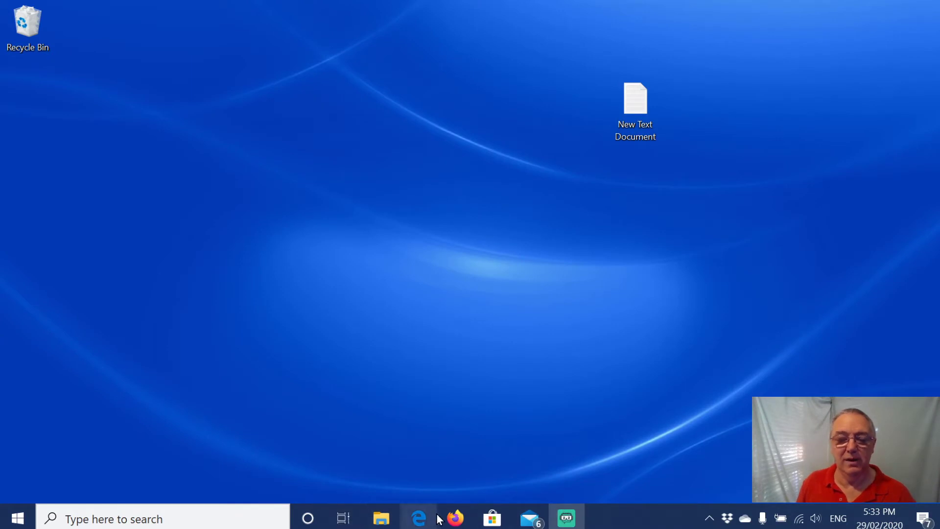
Switch to Firefox and search the web for "macrium reflect free".
{"action": "left_click", "coordinate": [455, 518]}
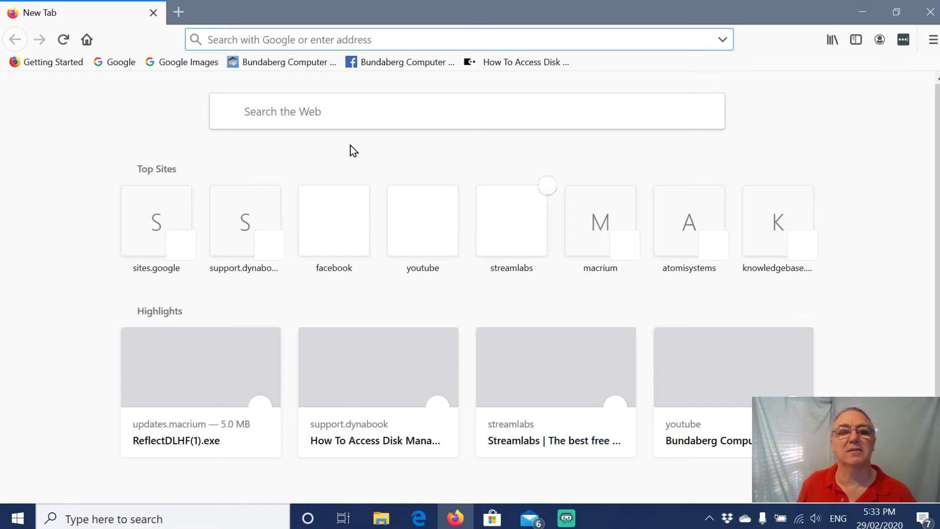
{"action": "left_click", "coordinate": [364, 116]}
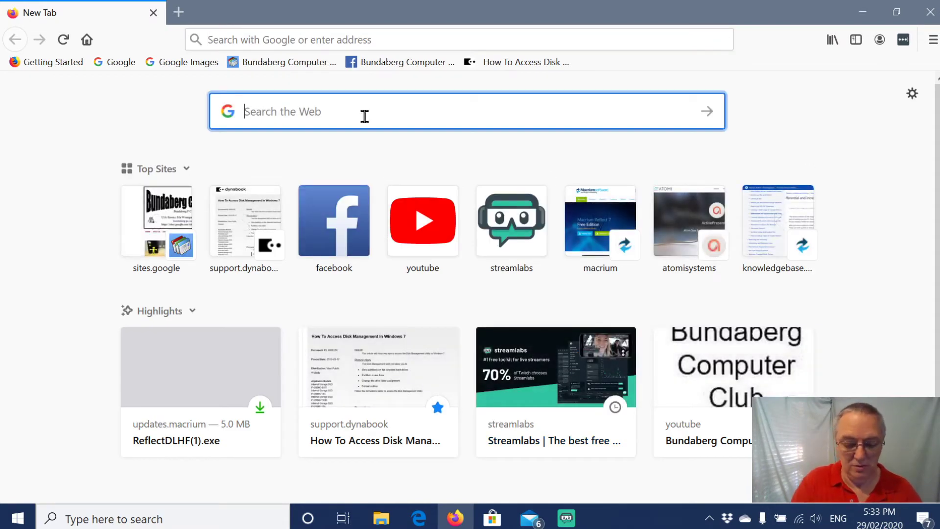
{"action": "type", "text": "macr"}
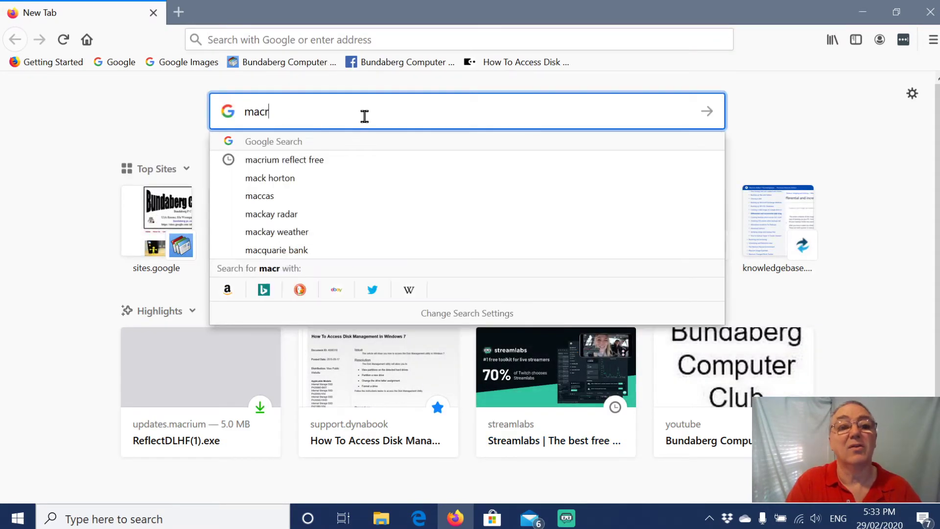
{"action": "type", "text": "ium "}
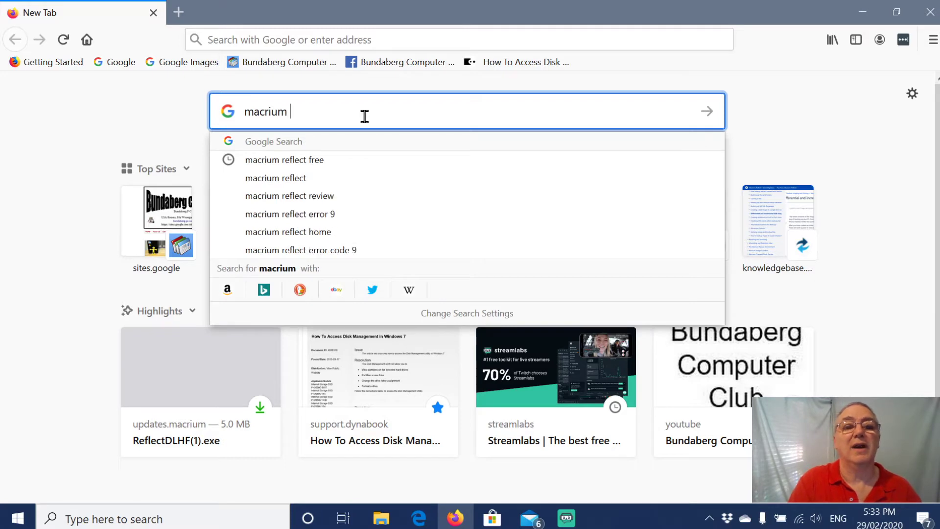
{"action": "type", "text": "refle"}
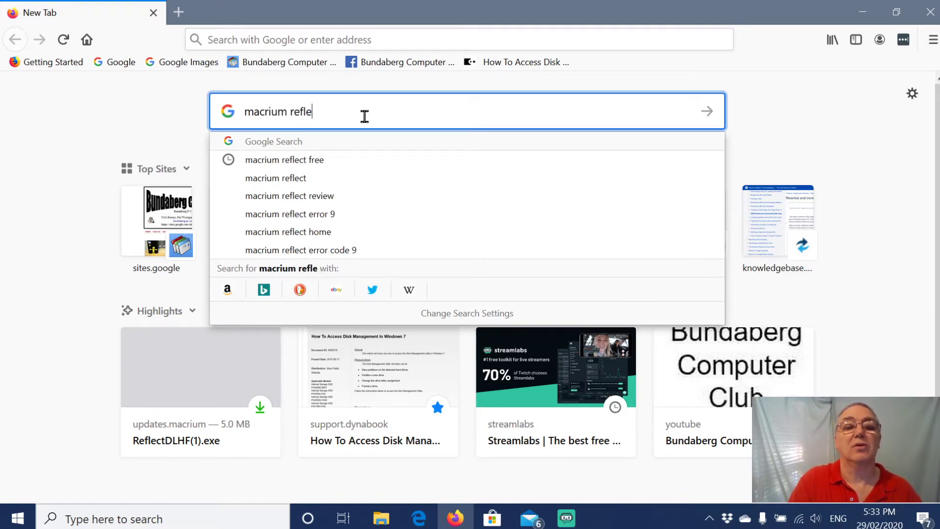
{"action": "type", "text": "ct free"}
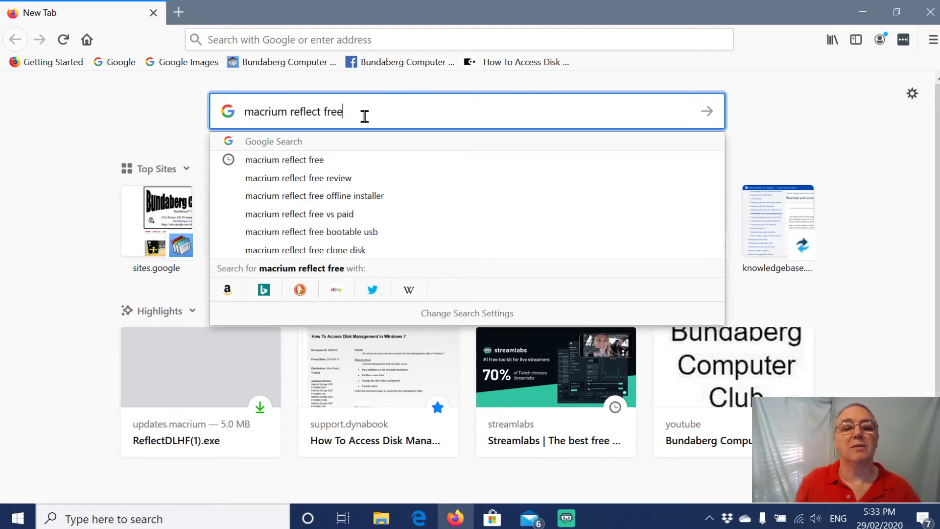
{"action": "left_click", "coordinate": [281, 166]}
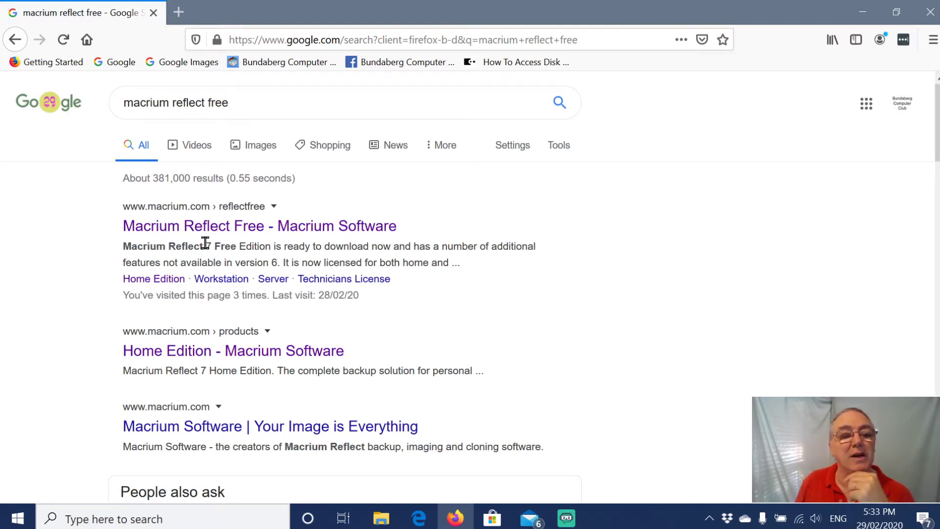
Open the Macrium Reflect Free page on macrium.com from the search results and look over its Reflect 7 Free Edition download options.
{"action": "left_click", "coordinate": [328, 228]}
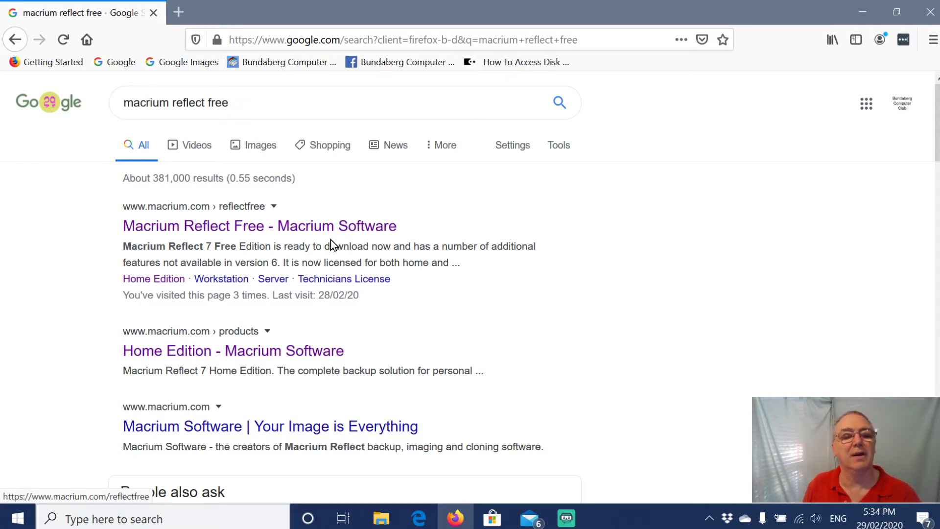
{"action": "left_click", "coordinate": [245, 230]}
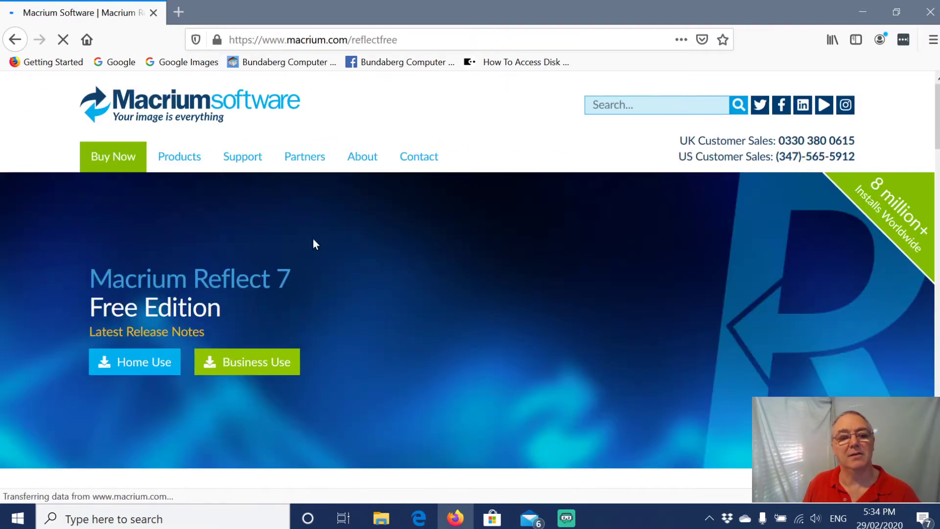
{"action": "scroll", "coordinate": [471, 272], "scroll_direction": "down", "scroll_amount": 6}
{"action": "scroll", "coordinate": [469, 275], "scroll_direction": "up", "scroll_amount": 3}
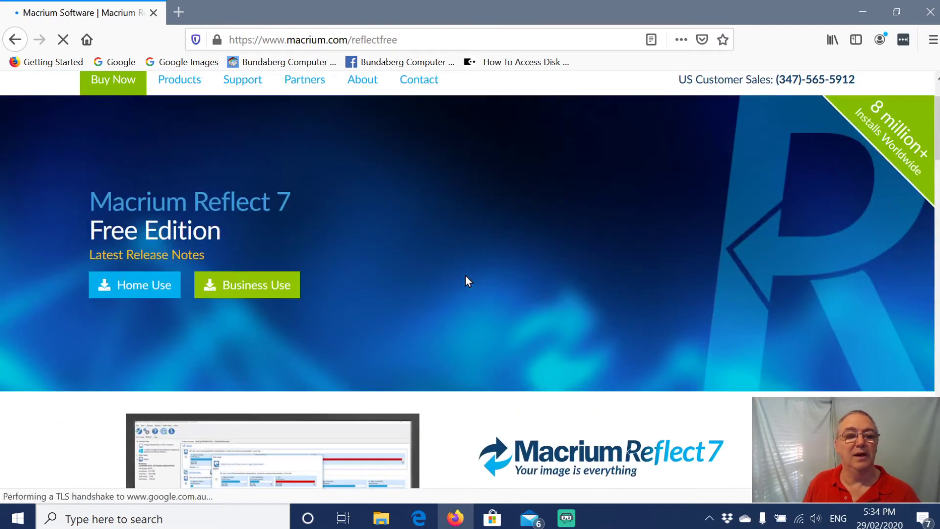
Download the Home Use version of Macrium Reflect 7 Free Edition without giving an email, saving ReflectDLHF.exe.
{"action": "left_click", "coordinate": [143, 290]}
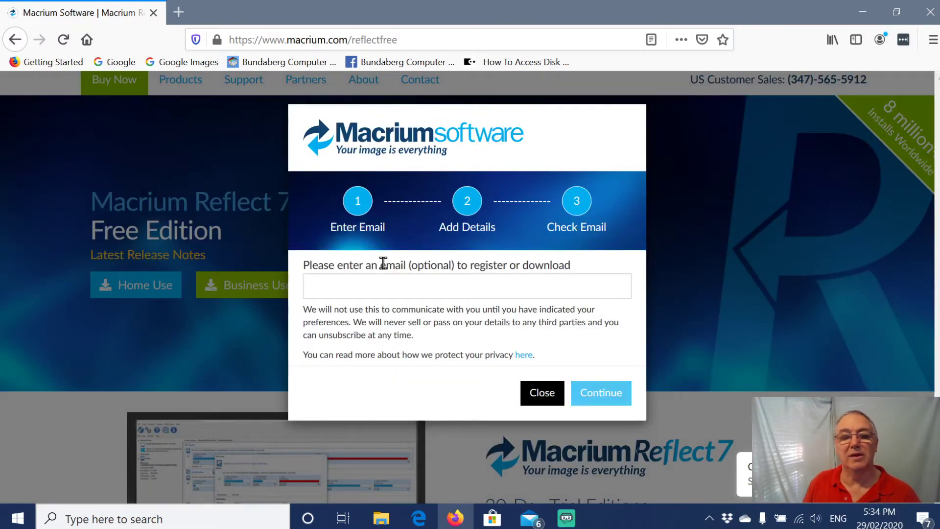
{"action": "left_click", "coordinate": [613, 395]}
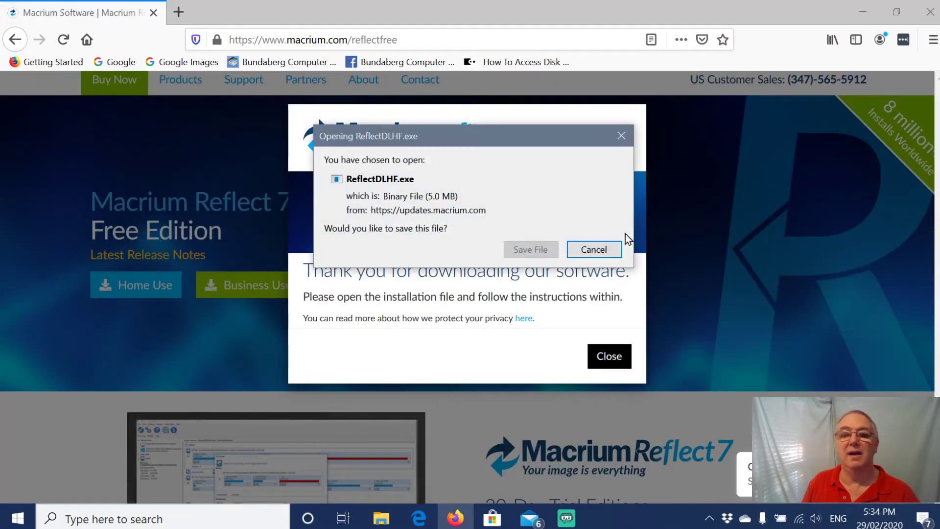
{"action": "left_click", "coordinate": [538, 249]}
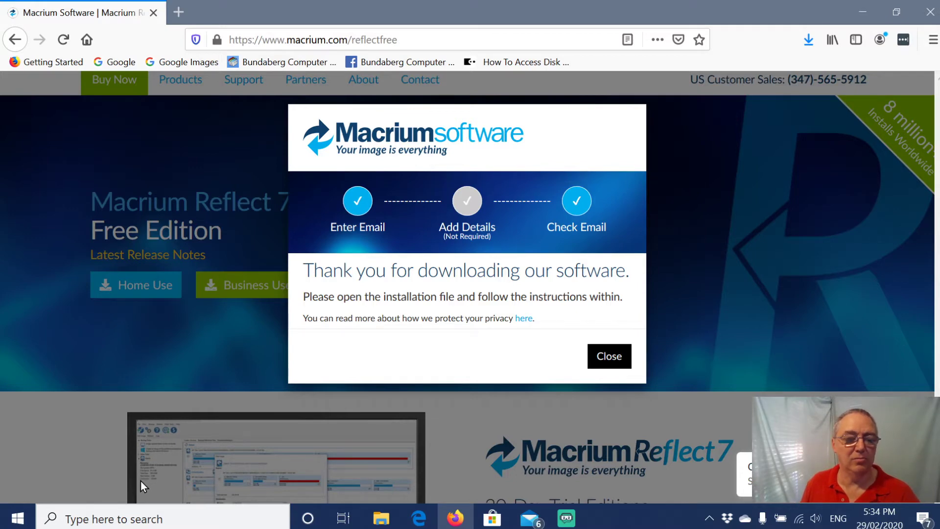
Show the downloaded ReflectDLHF(2).exe in its folder and run it to open the Macrium Reflect Download Agent.
{"action": "left_click", "coordinate": [807, 44]}
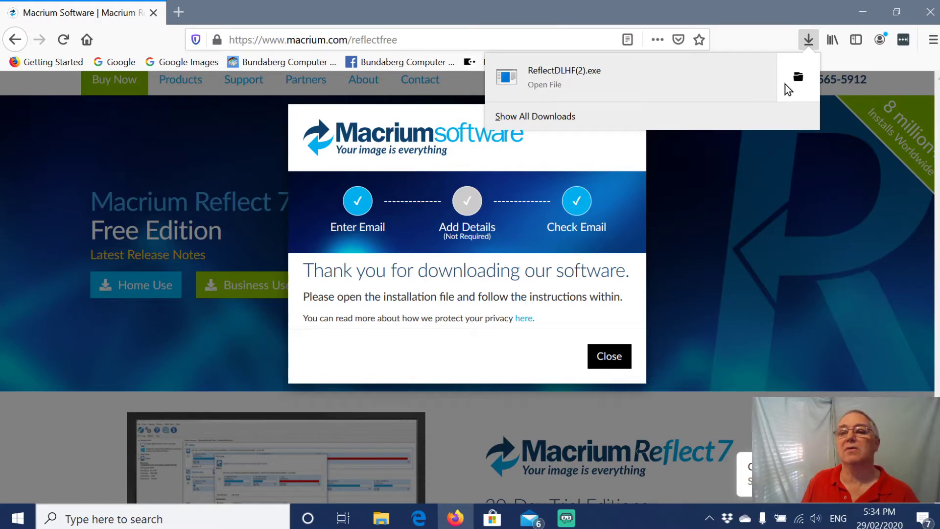
{"action": "left_click", "coordinate": [799, 77]}
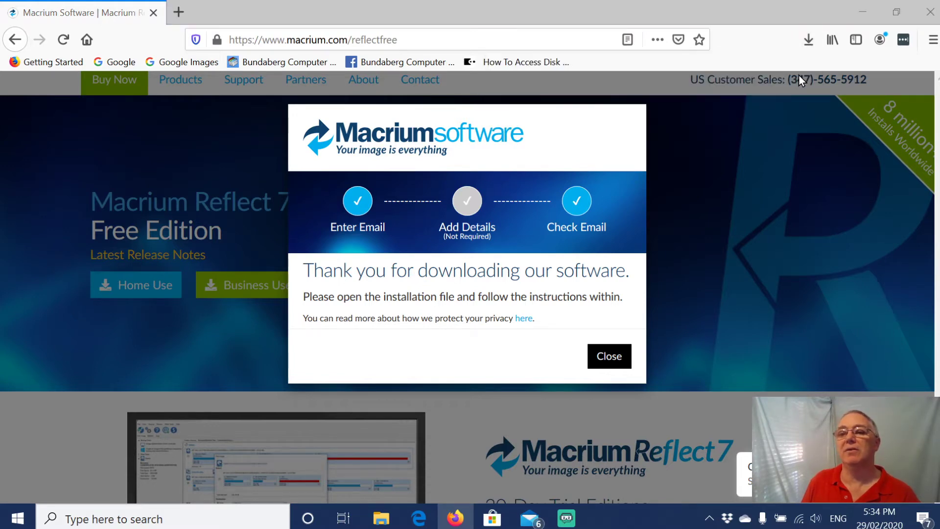
{"action": "double_click", "coordinate": [383, 173]}
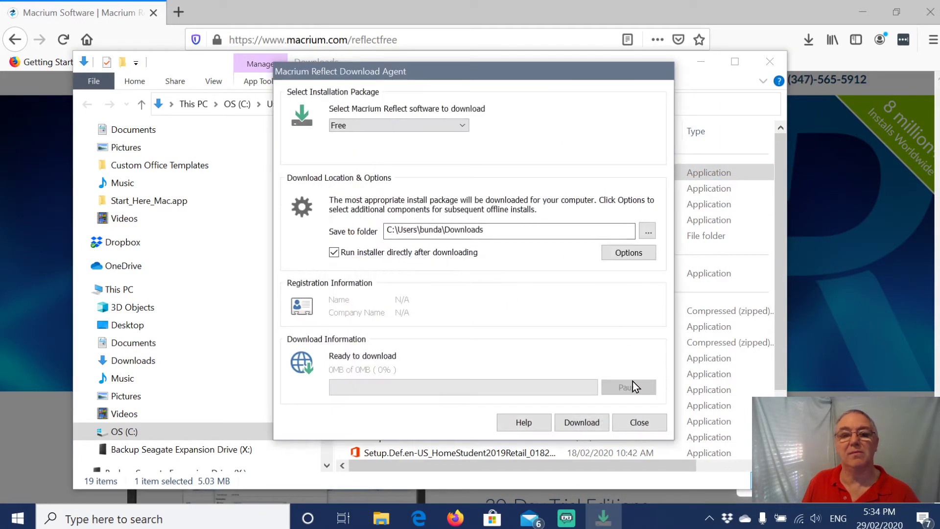
Download the Free Macrium Reflect installer, overwriting the existing files, and minimize the File Explorer and Firefox windows.
{"action": "left_click", "coordinate": [592, 424]}
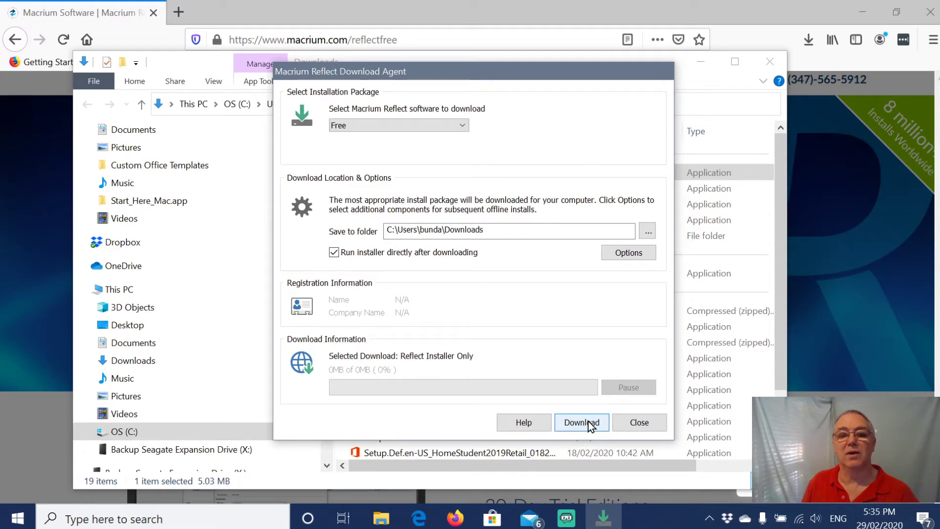
{"action": "left_click", "coordinate": [588, 423]}
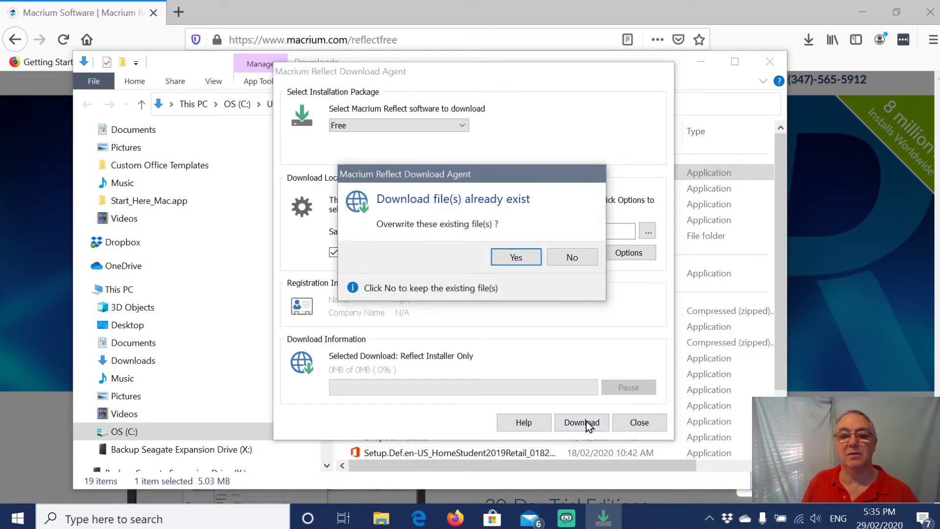
{"action": "left_click", "coordinate": [507, 255]}
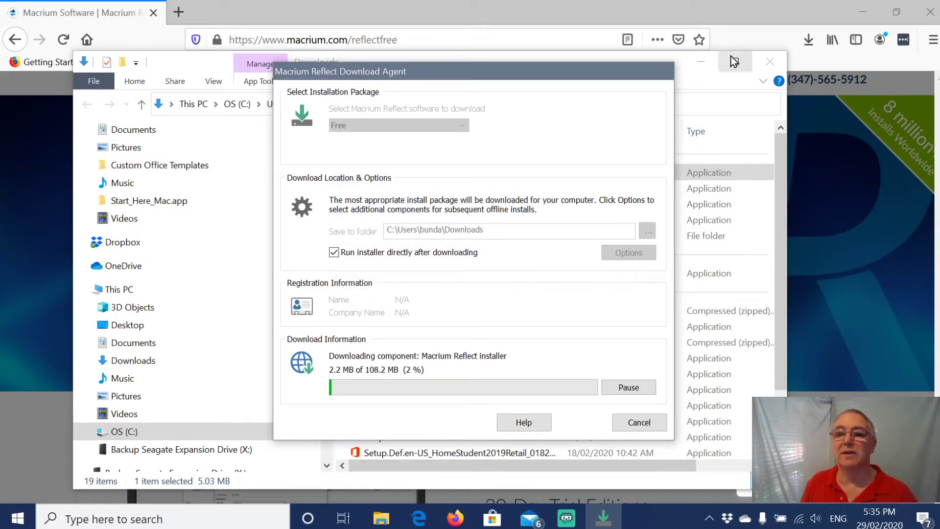
{"action": "left_click", "coordinate": [697, 62]}
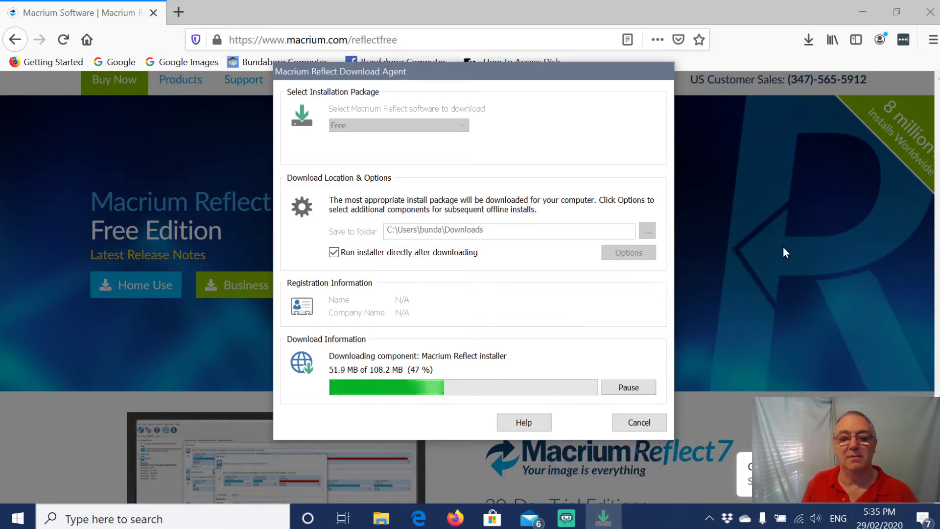
{"action": "left_click", "coordinate": [857, 10]}
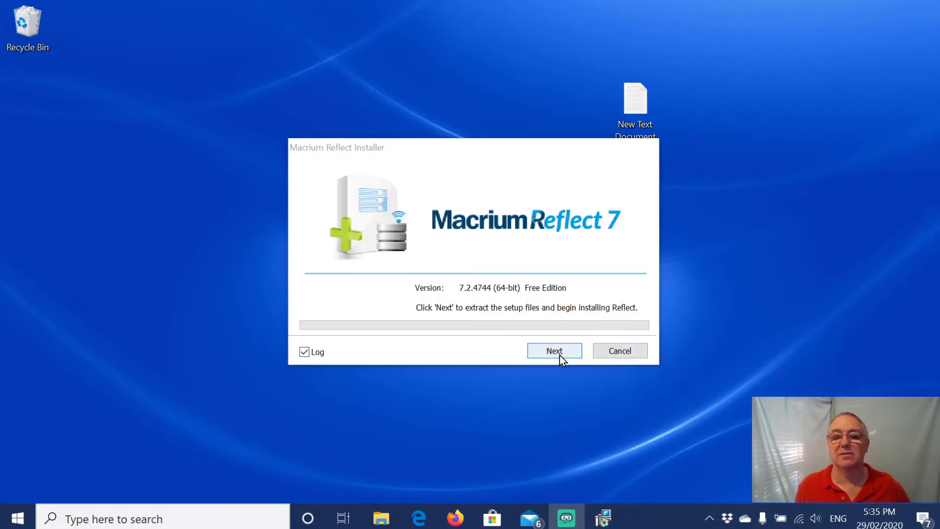
Start the Macrium Reflect 7 Free Edition installation and accept the terms of the End-User License Agreement.
{"action": "left_click", "coordinate": [557, 353]}
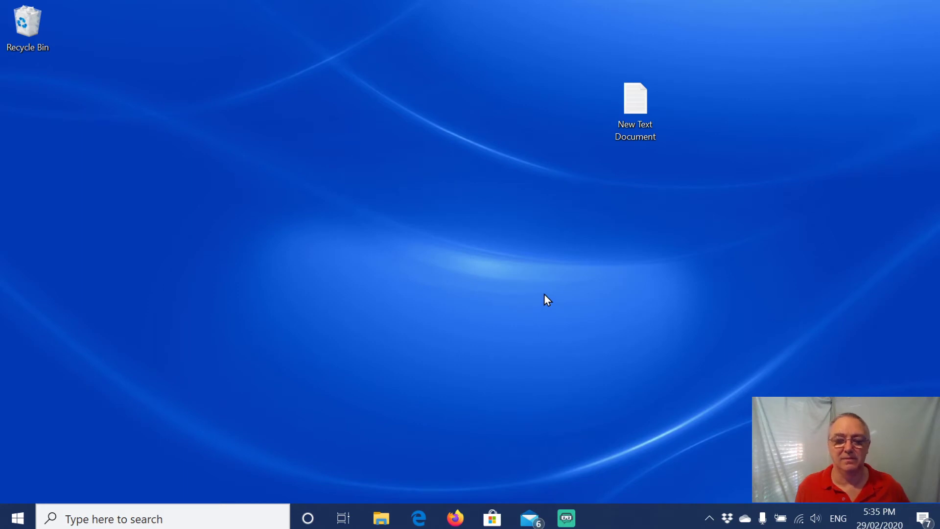
{"action": "left_click", "coordinate": [554, 379]}
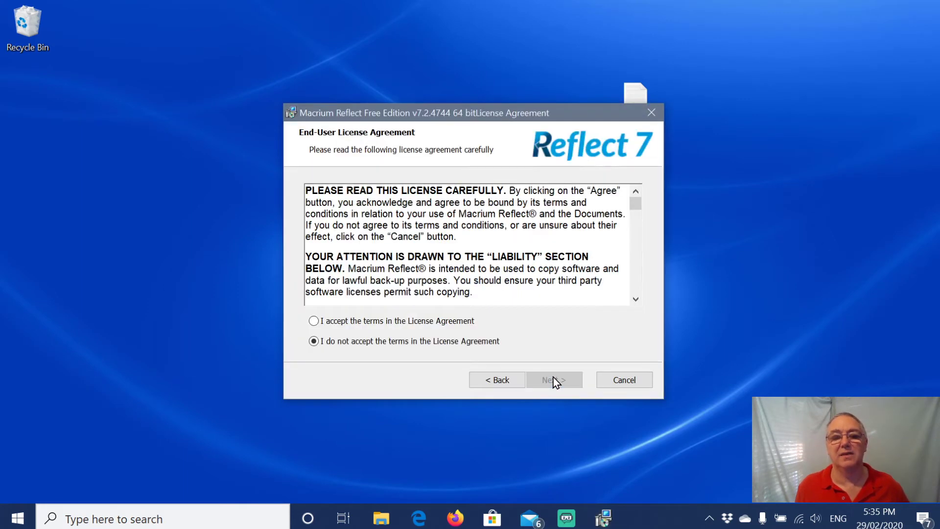
{"action": "left_click", "coordinate": [332, 325]}
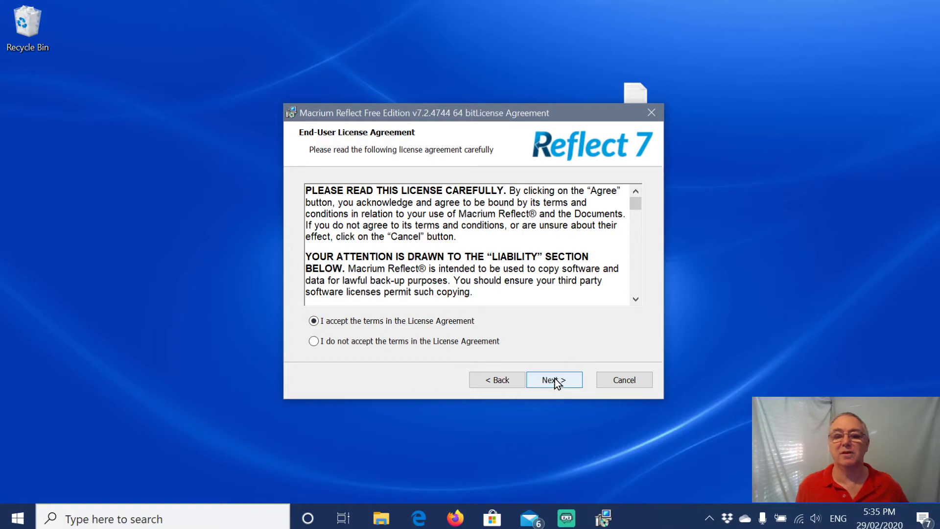
{"action": "left_click", "coordinate": [554, 380]}
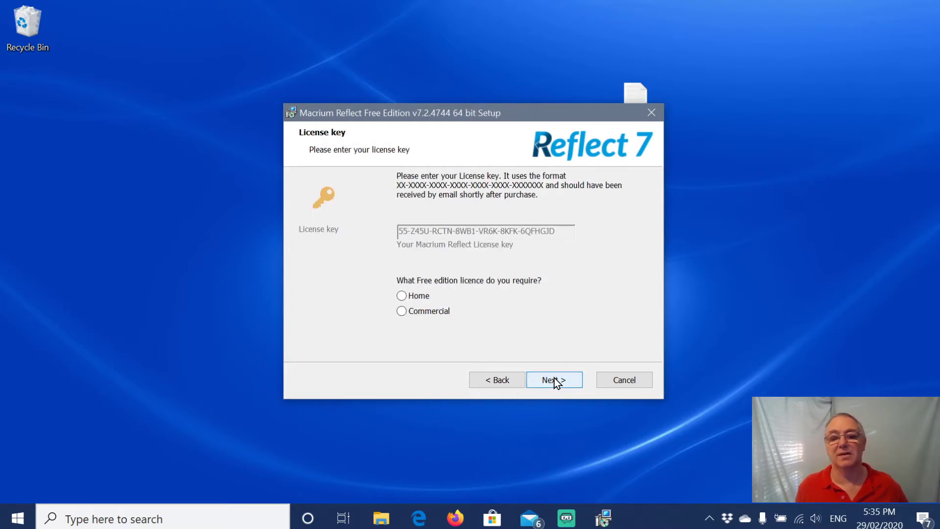
Choose the Home licence for the Free edition and continue without registering the installation.
{"action": "left_click", "coordinate": [402, 296]}
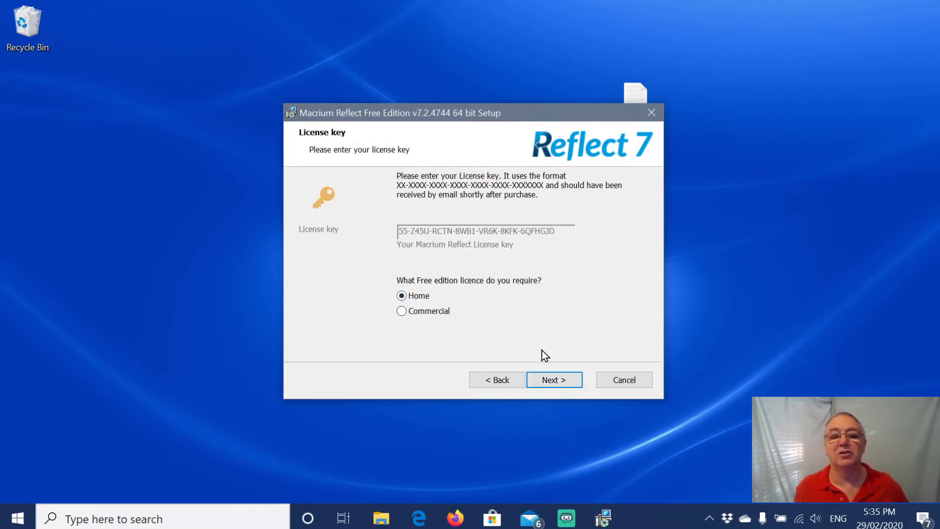
{"action": "left_click", "coordinate": [567, 383]}
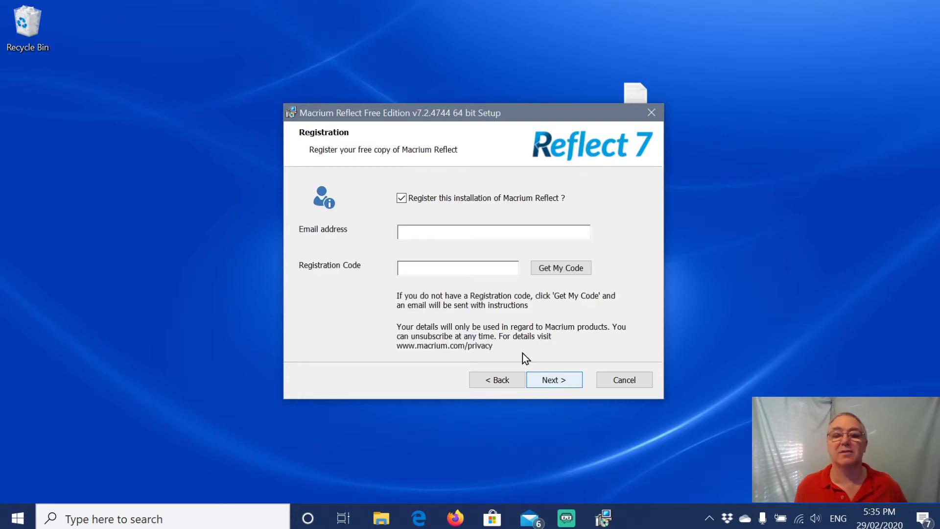
{"action": "left_click", "coordinate": [399, 198]}
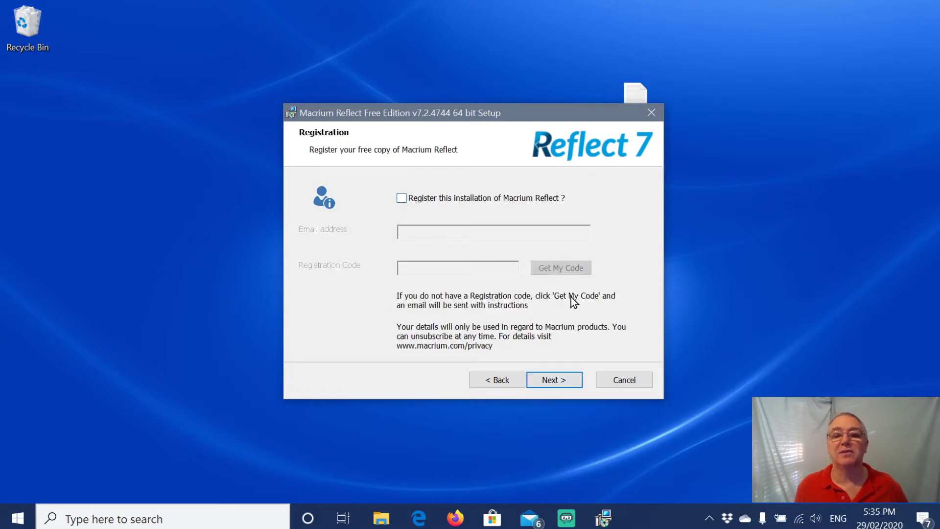
{"action": "left_click", "coordinate": [560, 381]}
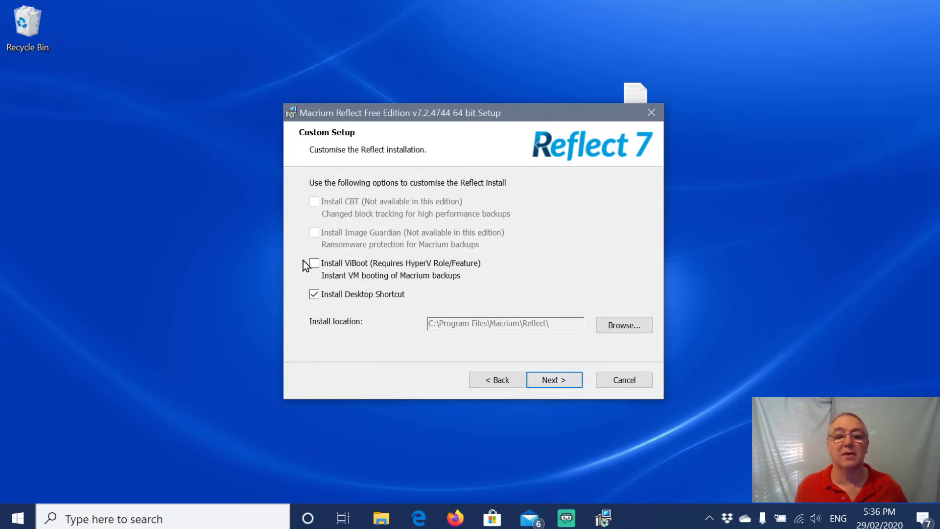
Include ViBoot in the installation, install Macrium Reflect and launch it when the setup finishes.
{"action": "left_click", "coordinate": [320, 266]}
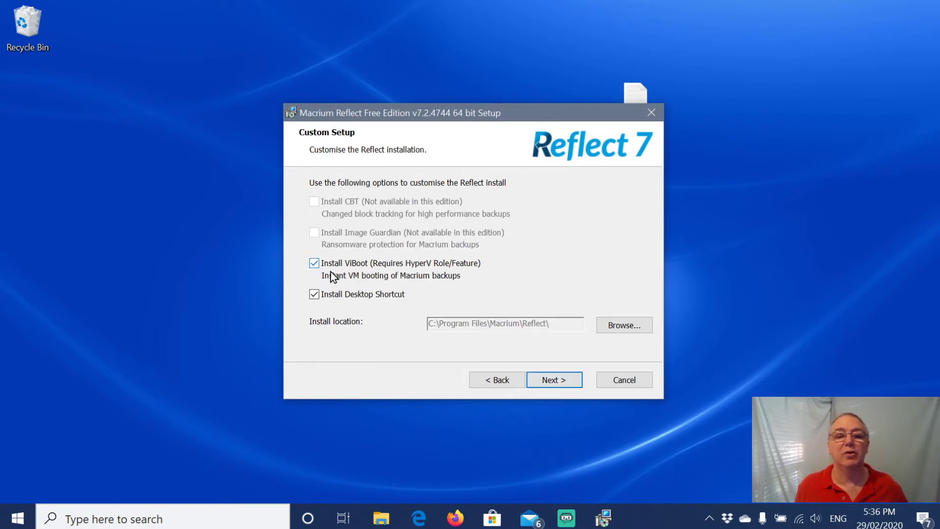
{"action": "left_click", "coordinate": [551, 381]}
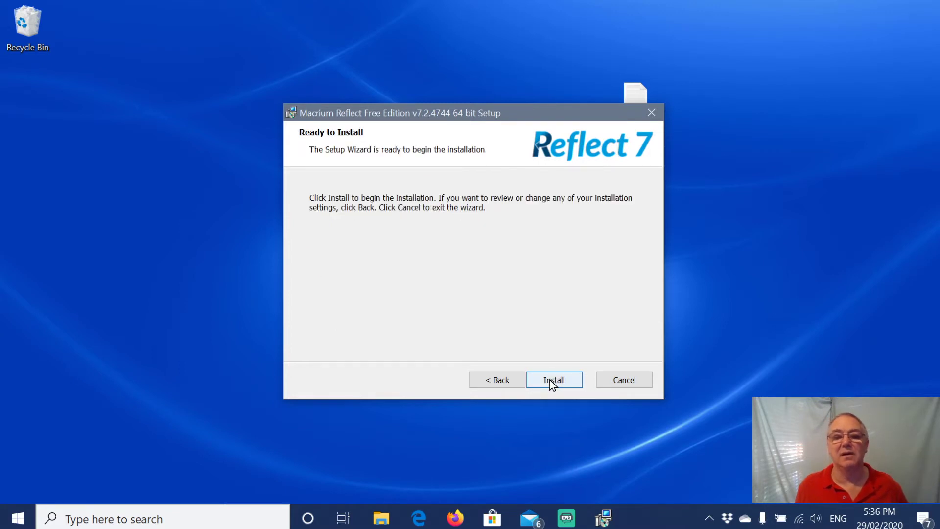
{"action": "left_click", "coordinate": [550, 380]}
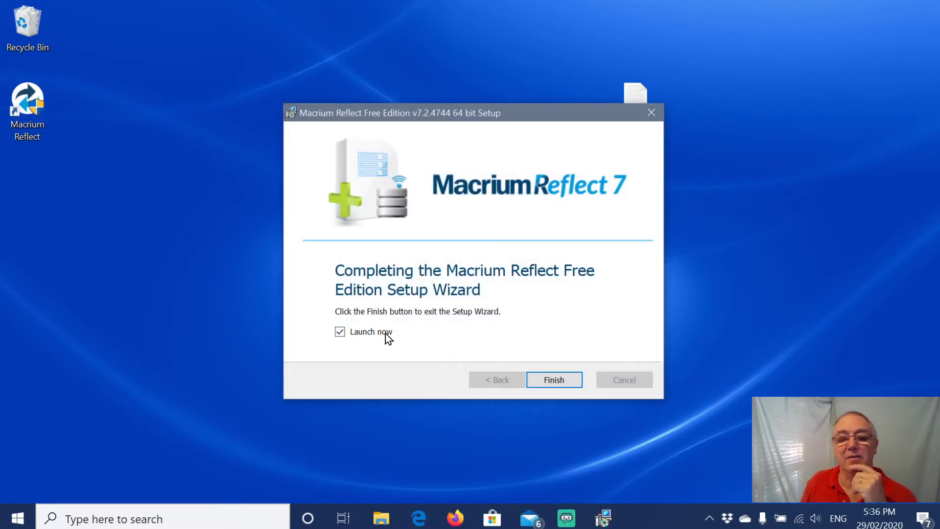
{"action": "left_click", "coordinate": [553, 380]}
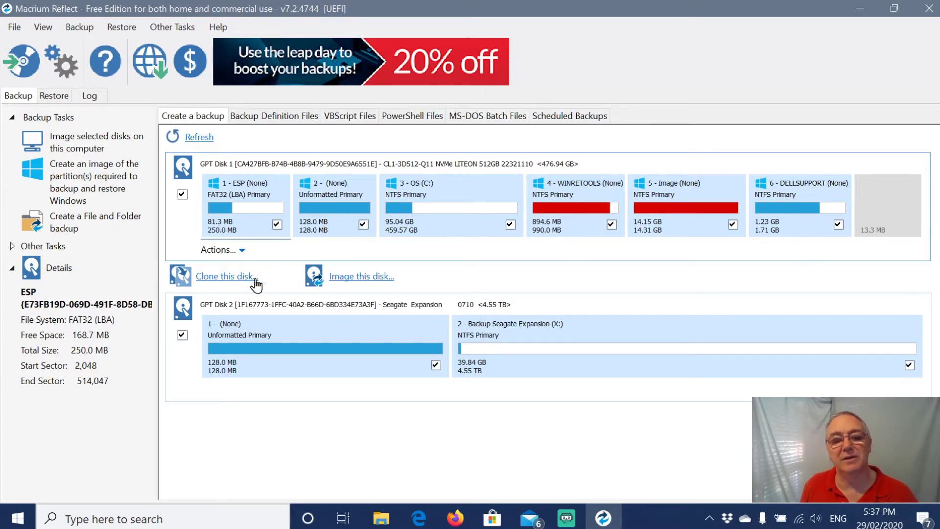
Start an image of GPT Disk 1 and browse to Backup Seagate Expansion Drive (X:) as the destination location.
{"action": "left_click", "coordinate": [376, 277]}
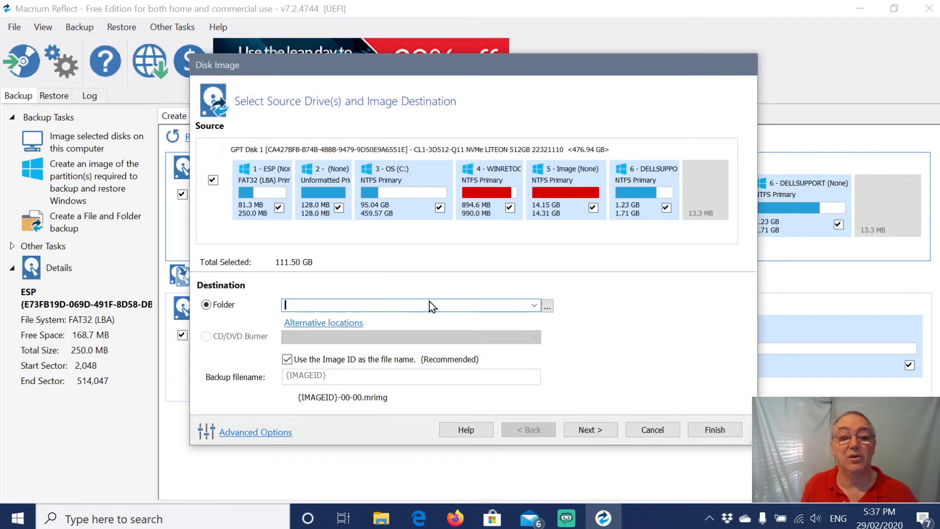
{"action": "left_click", "coordinate": [548, 306]}
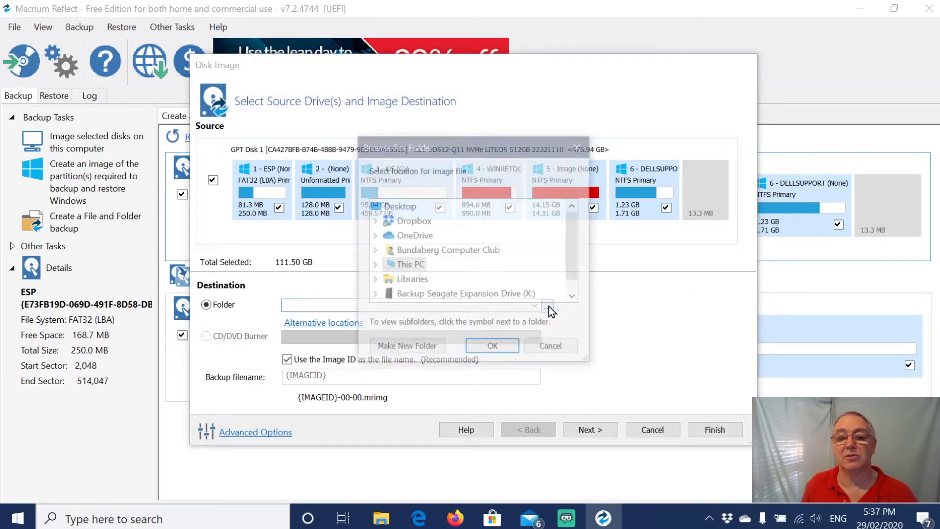
{"action": "left_click_drag", "start_coordinate": [498, 147], "coordinate": [538, 43]}
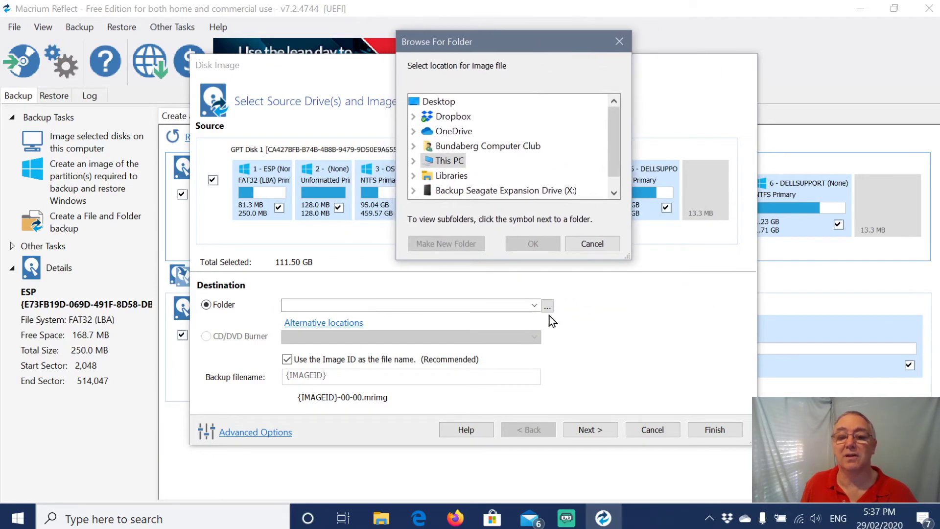
{"action": "left_click", "coordinate": [430, 162]}
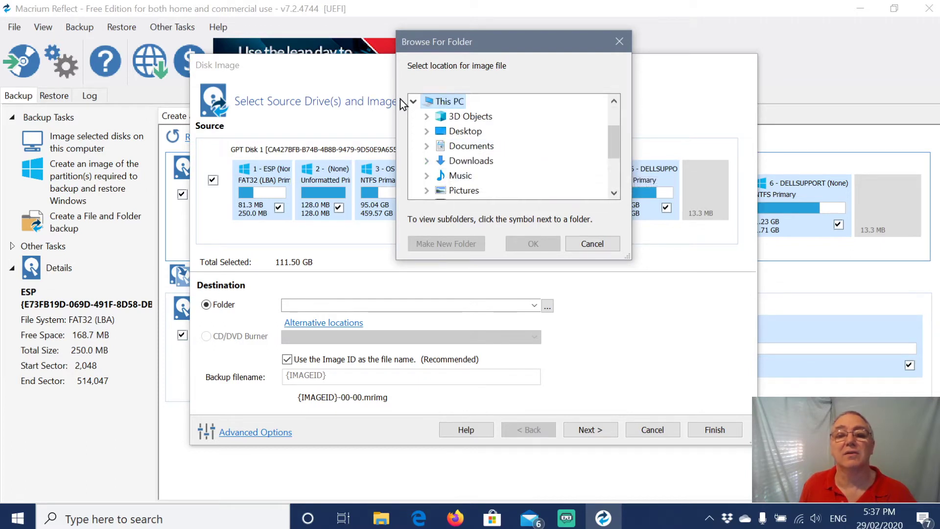
{"action": "left_click", "coordinate": [414, 100]}
{"action": "mouse_move", "coordinate": [483, 180]}
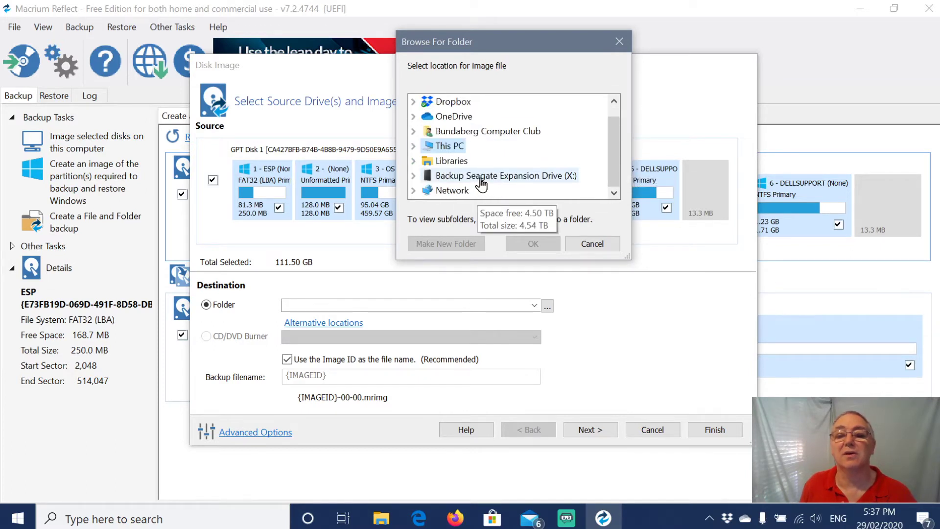
{"action": "left_click", "coordinate": [481, 177]}
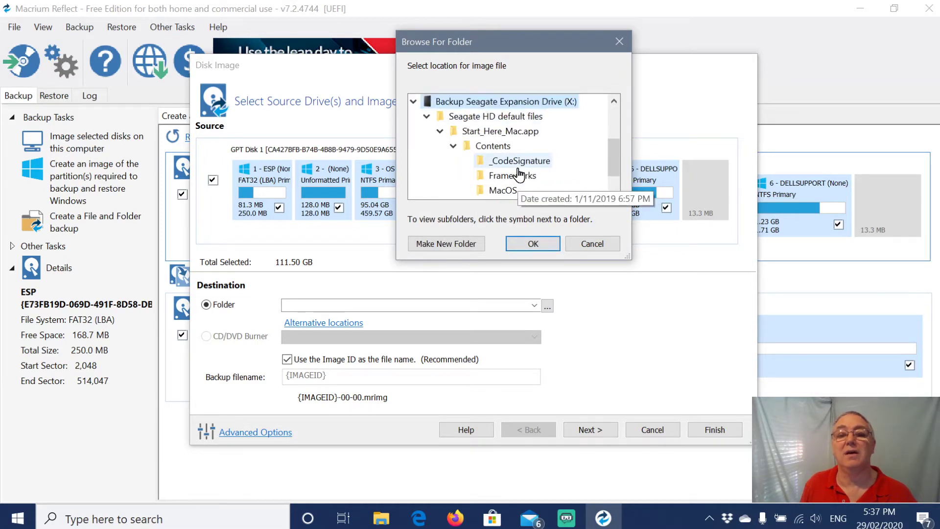
{"action": "left_click", "coordinate": [427, 116]}
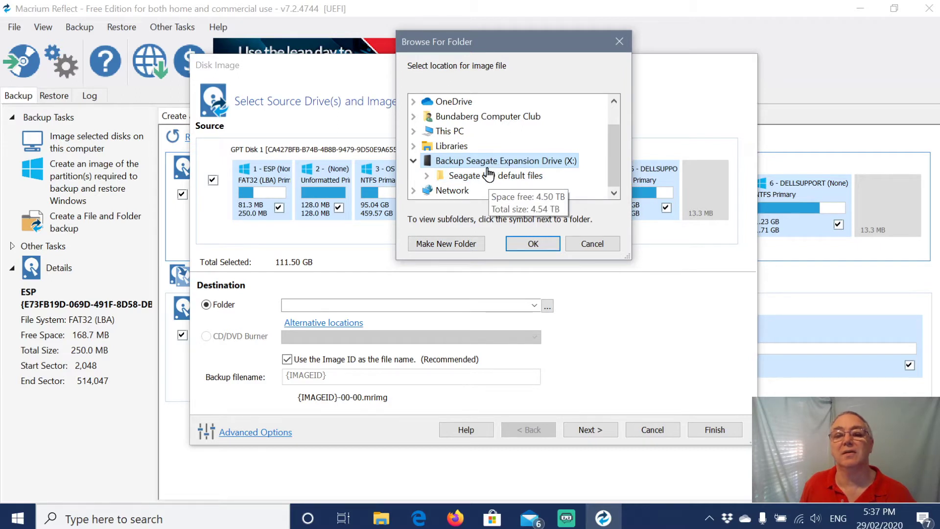
Create a folder named Backup by Macrium Reflect on drive X and accept it as the image destination.
{"action": "left_click", "coordinate": [453, 243]}
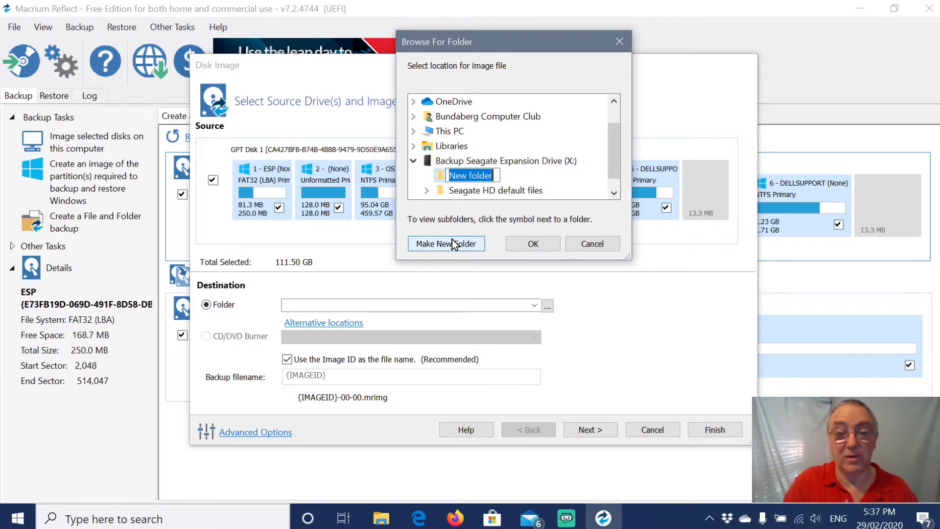
{"action": "type", "text": "Backu"}
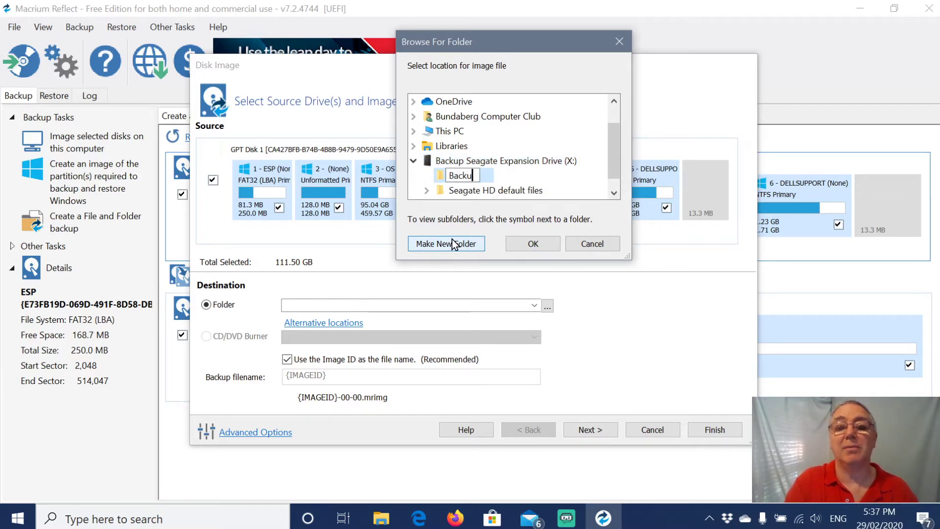
{"action": "type", "text": "p b"}
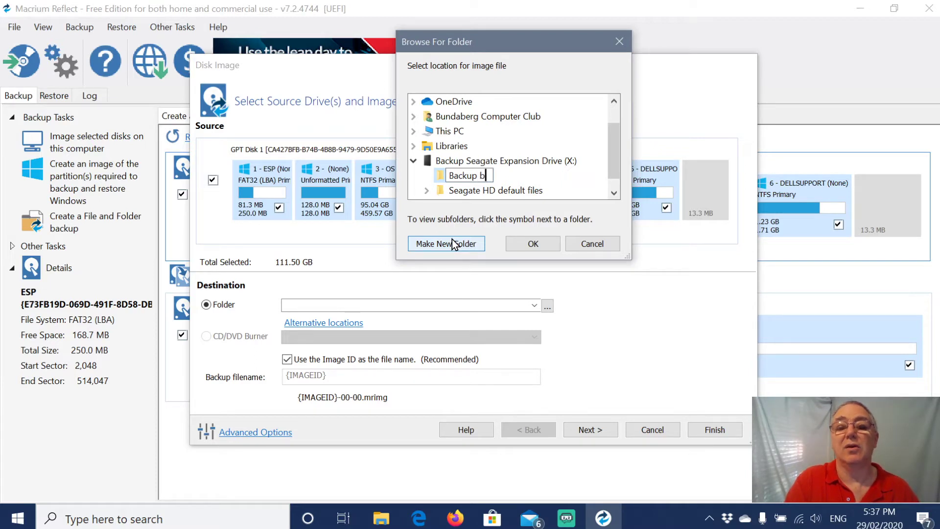
{"action": "type", "text": "y Ma"}
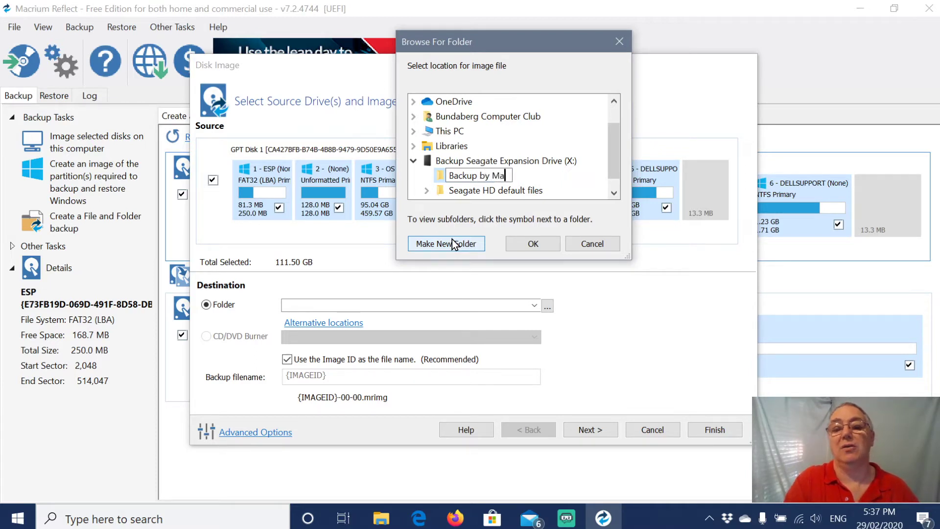
{"action": "type", "text": "cri"}
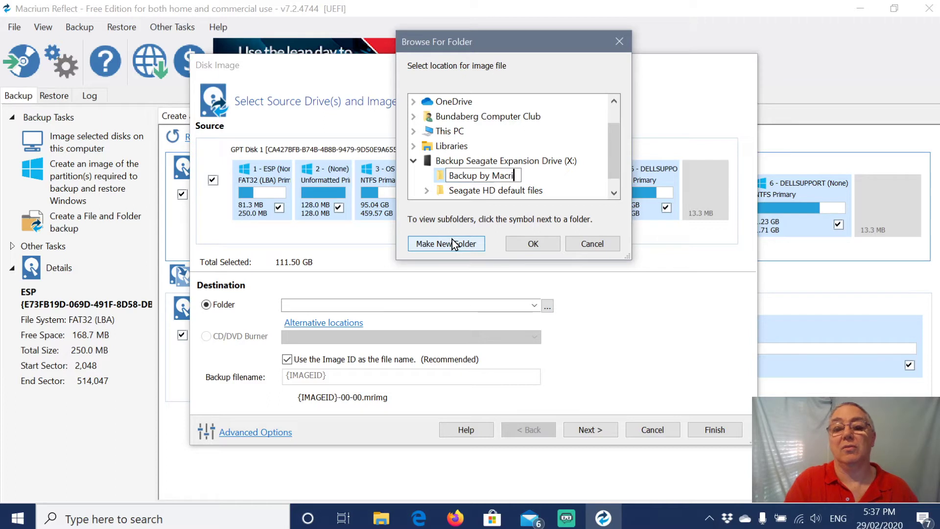
{"action": "type", "text": "um "}
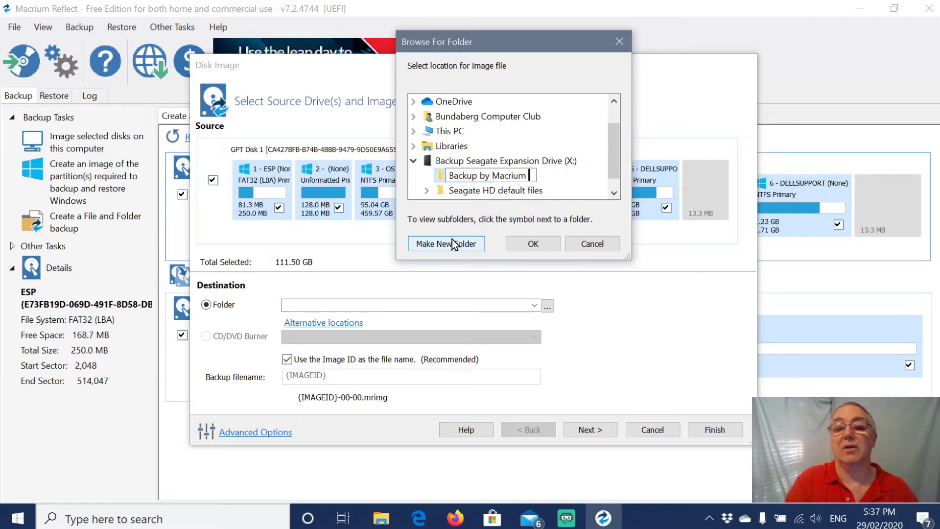
{"action": "type", "text": "Refle"}
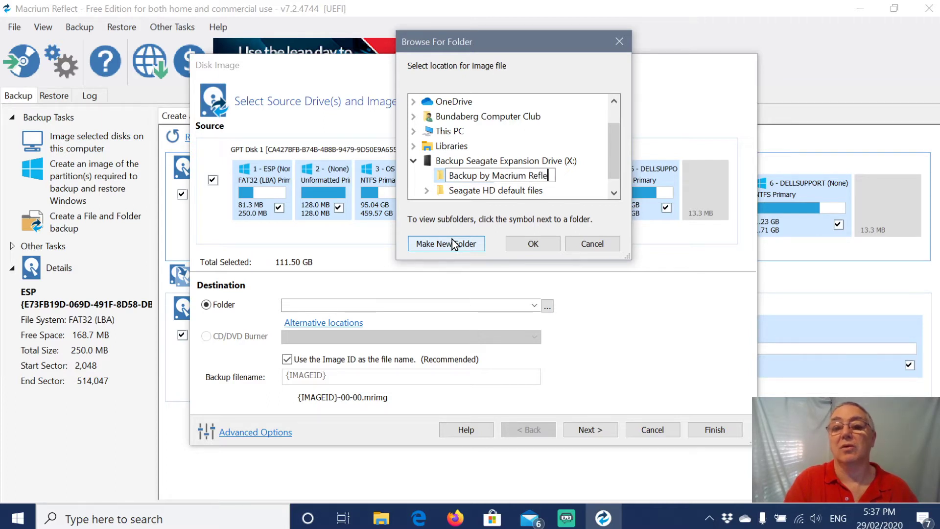
{"action": "type", "text": "ct"}
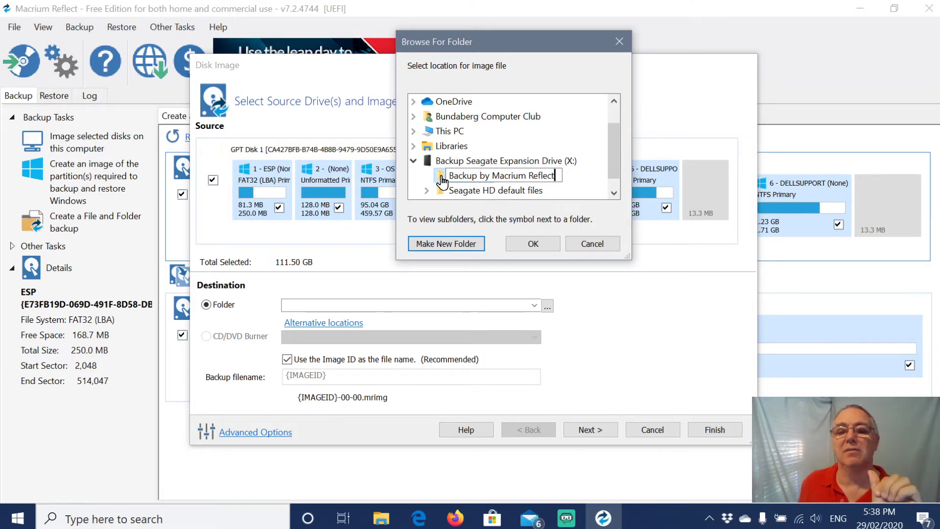
{"action": "key", "text": "Return"}
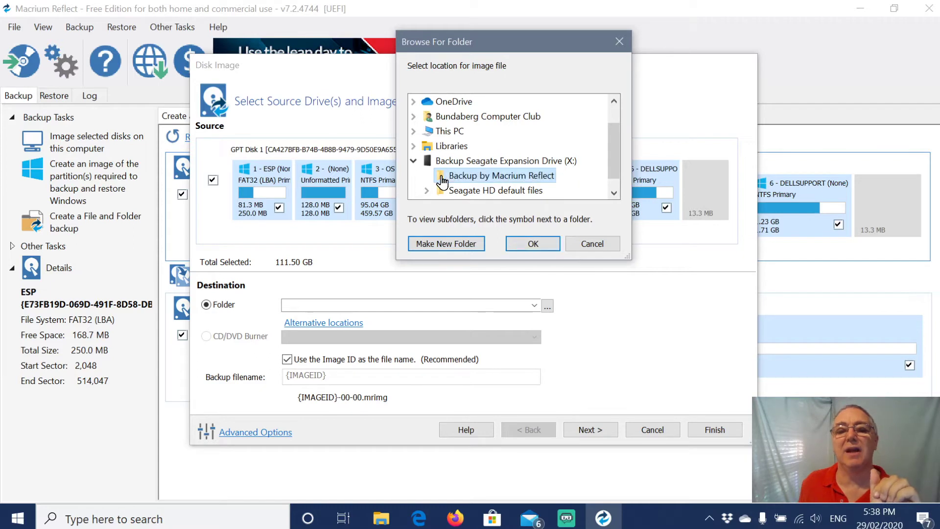
{"action": "left_click", "coordinate": [527, 243]}
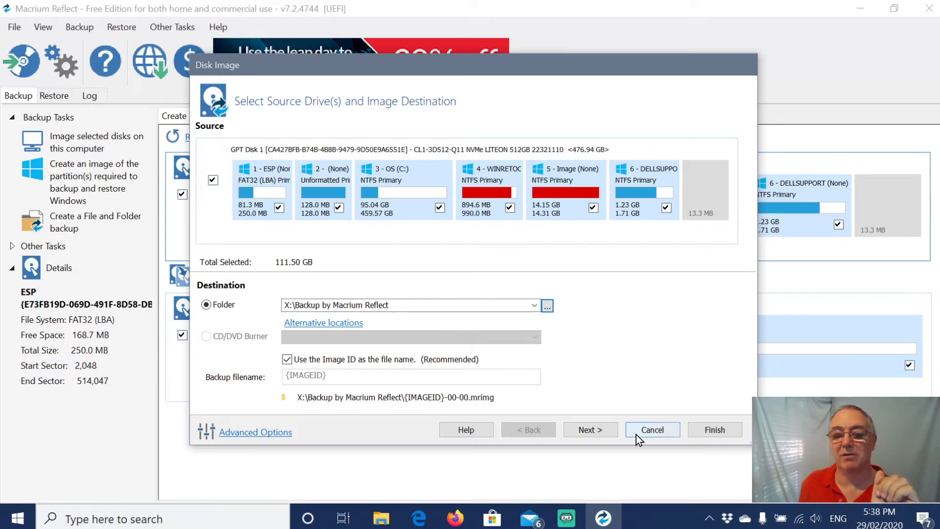
{"action": "left_click", "coordinate": [603, 431]}
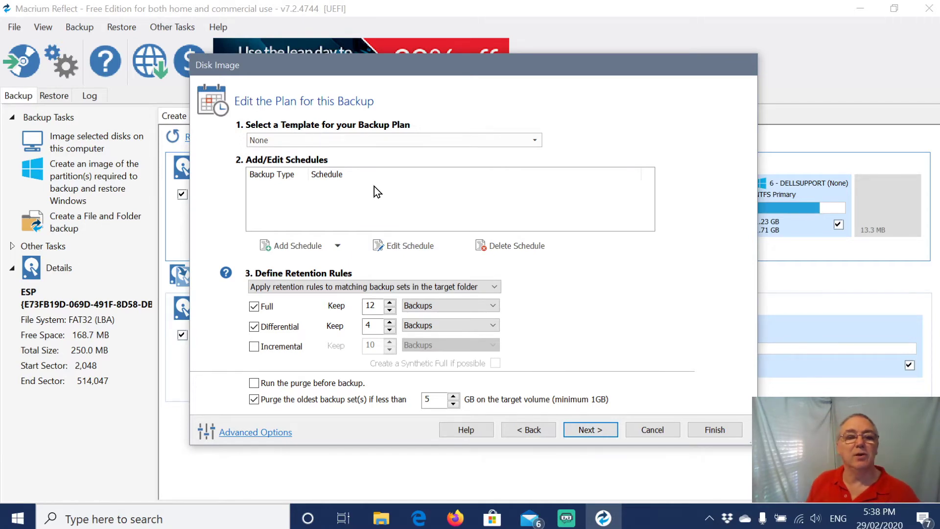
Try the Differential Backup Set template for the backup plan.
{"action": "left_click", "coordinate": [480, 141]}
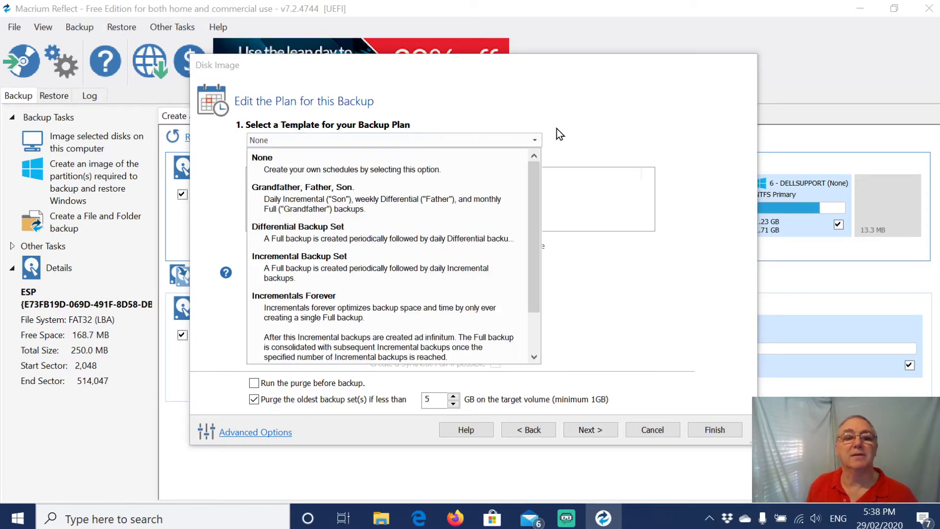
{"action": "left_click", "coordinate": [472, 130]}
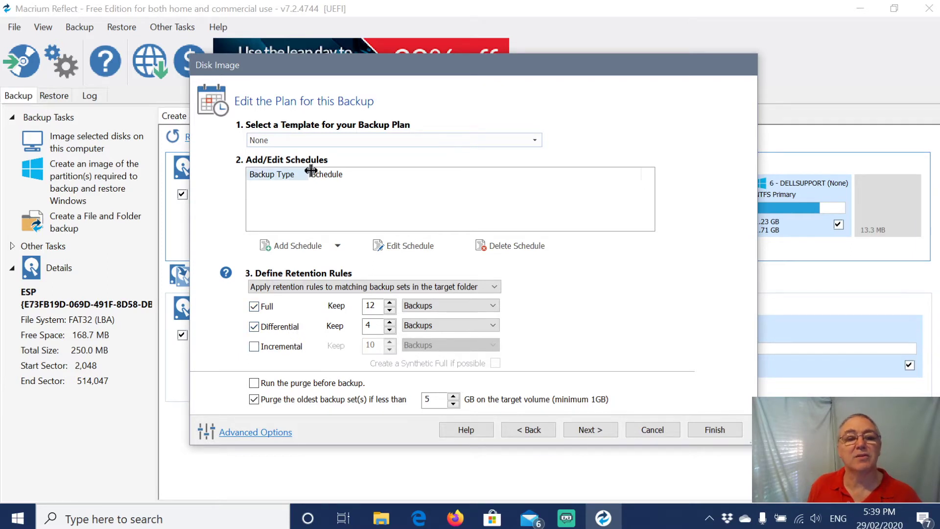
{"action": "left_click", "coordinate": [307, 139]}
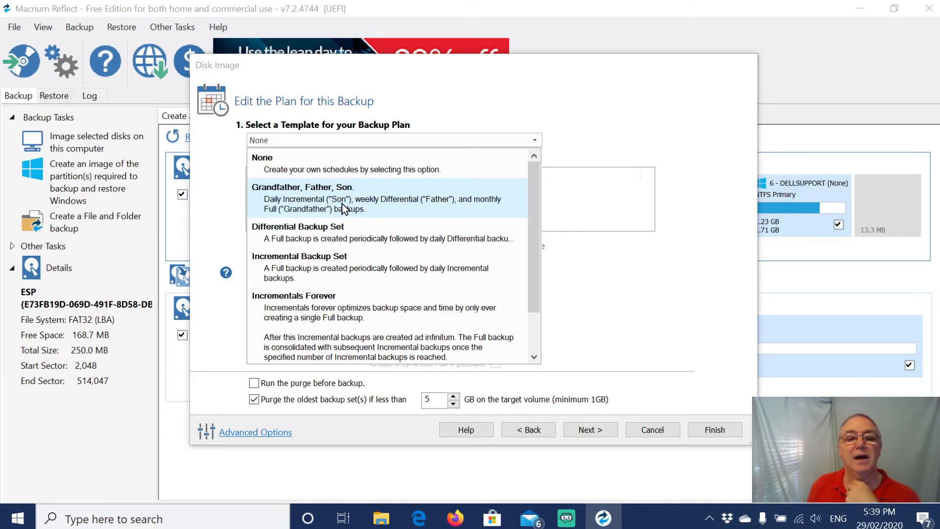
{"action": "left_click", "coordinate": [342, 234]}
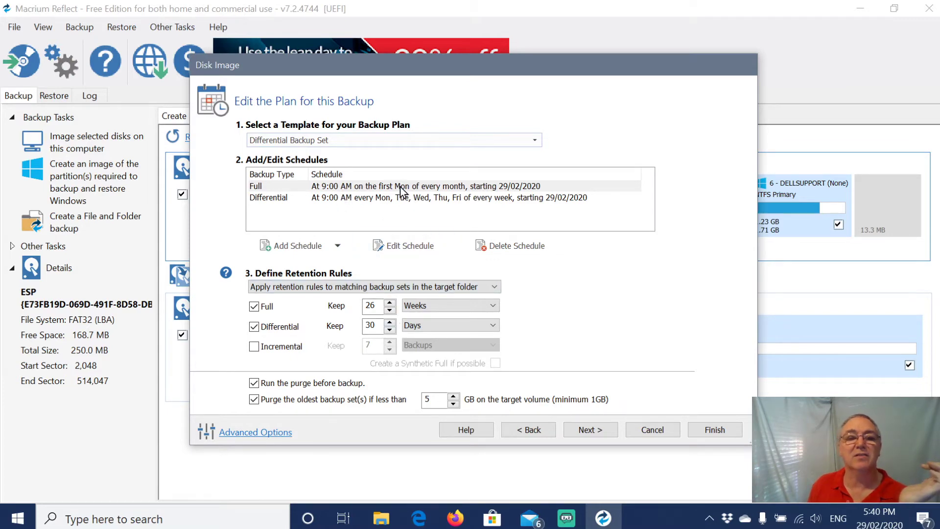
Apply the Grandfather, Father, Son template to the backup plan.
{"action": "left_click", "coordinate": [403, 140]}
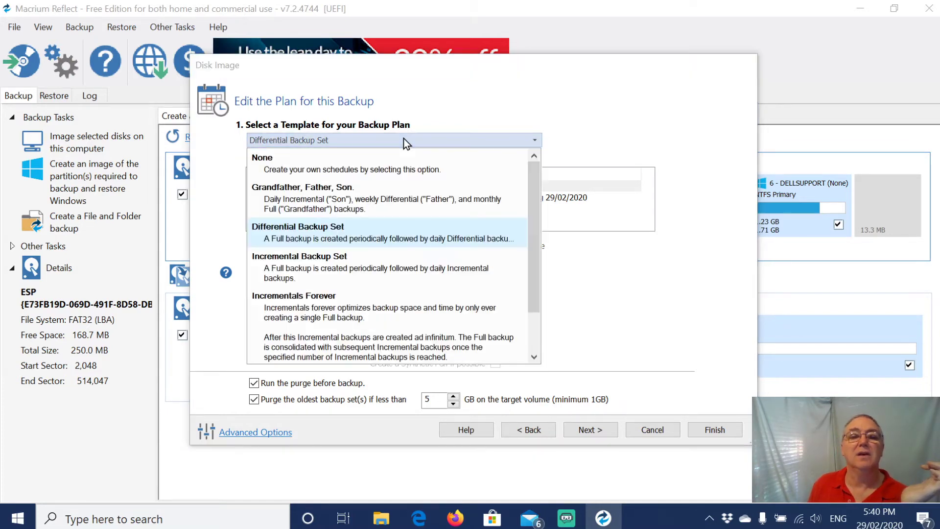
{"action": "left_click", "coordinate": [369, 198]}
Delete the Incremental schedule from the plan and set the Differential retention to 5 weeks.
{"action": "left_click", "coordinate": [365, 210]}
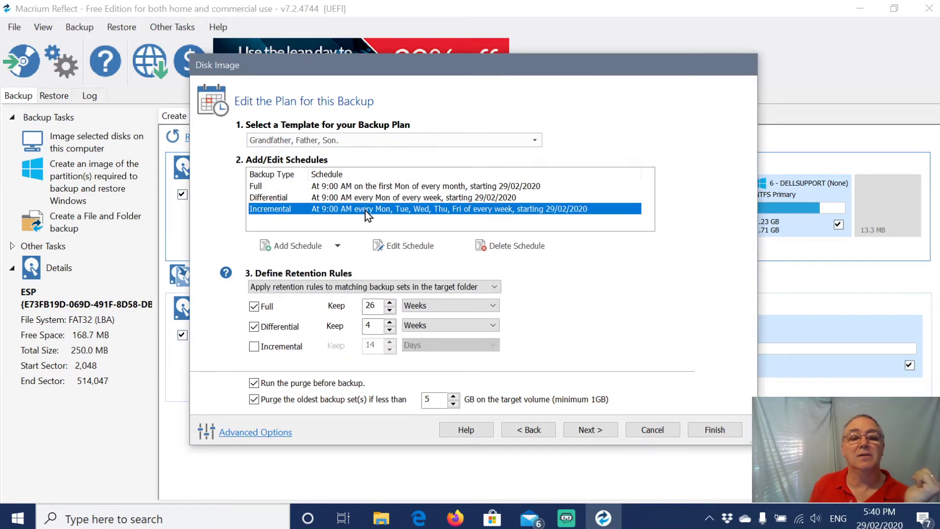
{"action": "left_click", "coordinate": [505, 249]}
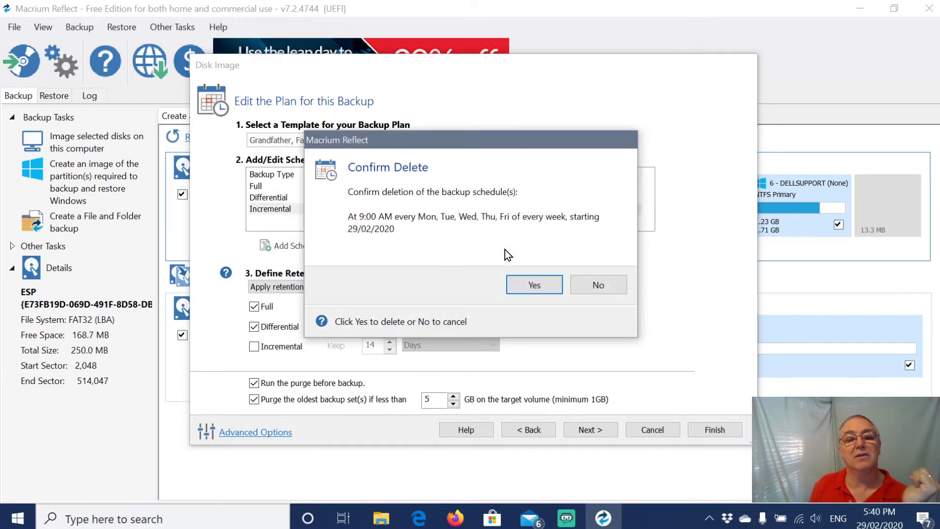
{"action": "left_click", "coordinate": [525, 283]}
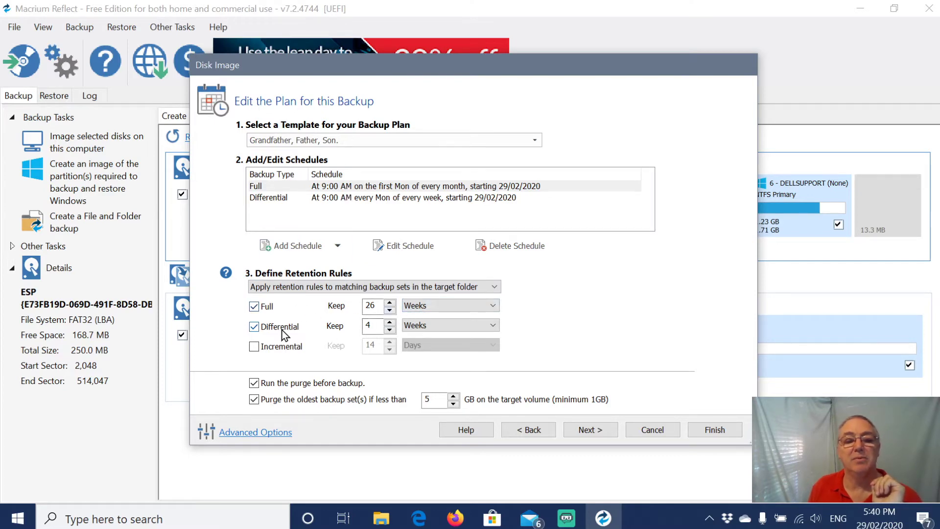
{"action": "left_click", "coordinate": [389, 322]}
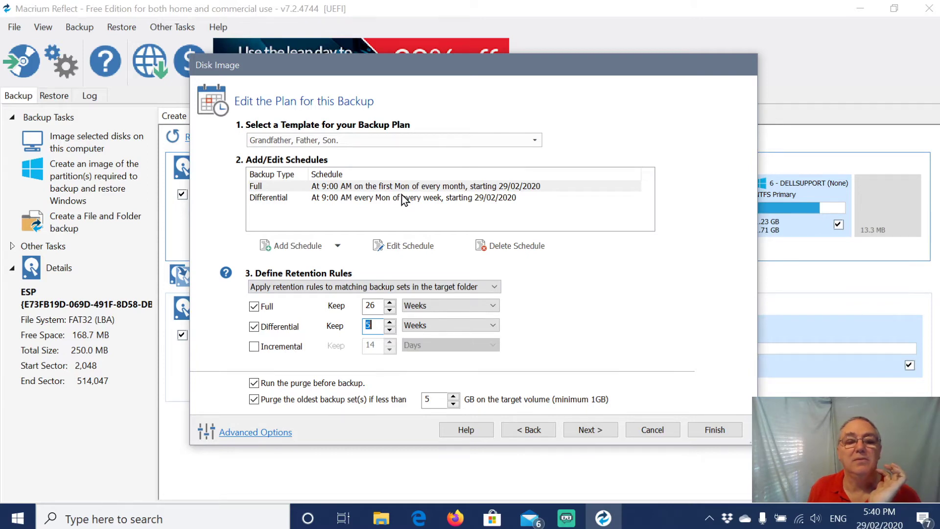
Set the start time of the Full backup schedule to 19:00.
{"action": "left_click", "coordinate": [349, 186]}
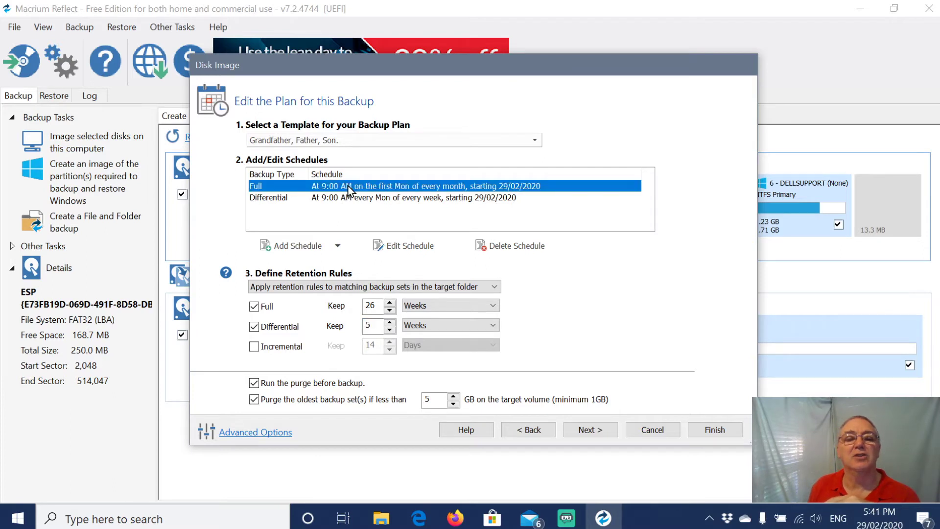
{"action": "left_click", "coordinate": [414, 245]}
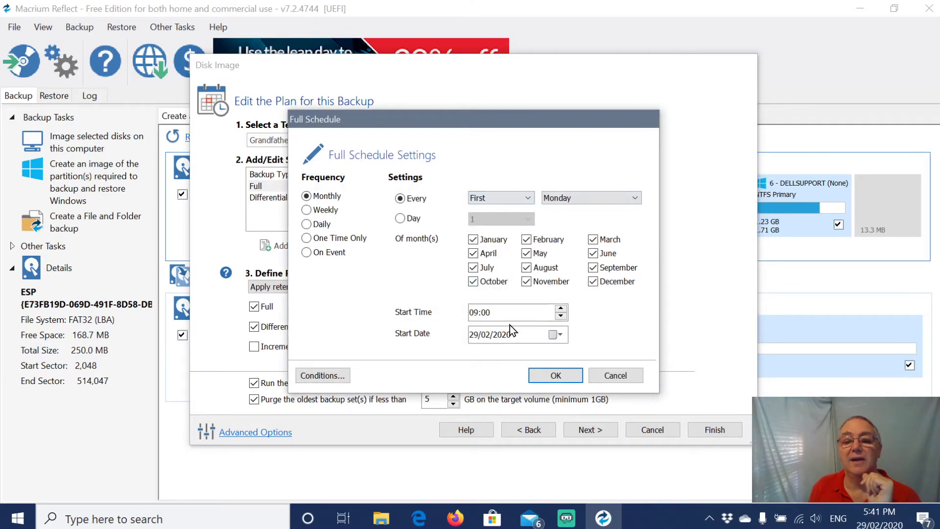
{"action": "left_click", "coordinate": [474, 314]}
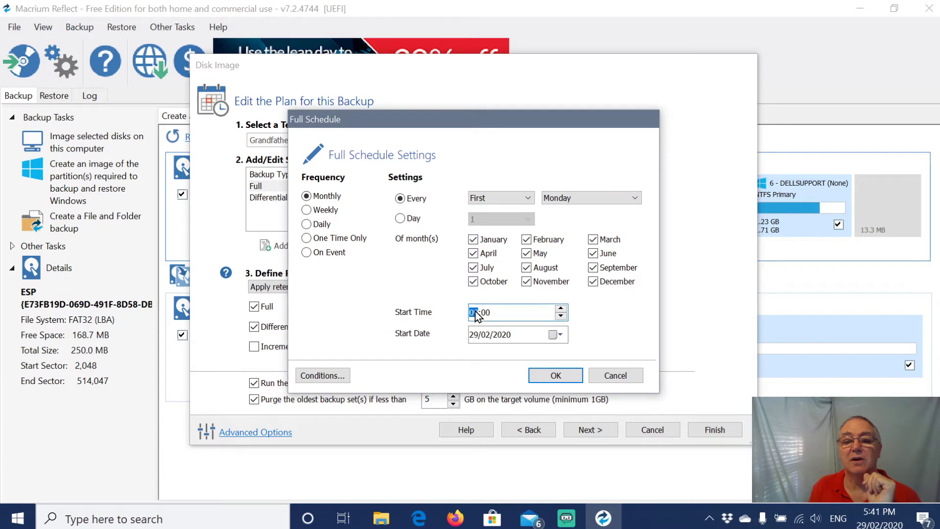
{"action": "left_click", "coordinate": [563, 310]}
{"action": "left_click", "coordinate": [563, 310]}
{"action": "left_click", "coordinate": [563, 310]}
{"action": "left_click", "coordinate": [563, 310]}
{"action": "left_click", "coordinate": [563, 310]}
{"action": "left_click", "coordinate": [563, 310]}
{"action": "left_click", "coordinate": [563, 310]}
{"action": "left_click", "coordinate": [563, 310]}
{"action": "left_click", "coordinate": [563, 310]}
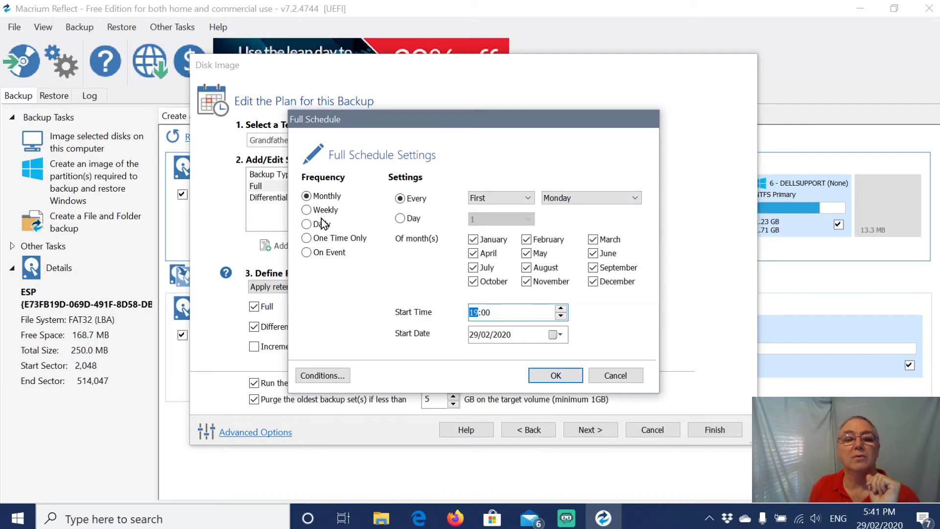
{"action": "left_click", "coordinate": [549, 374]}
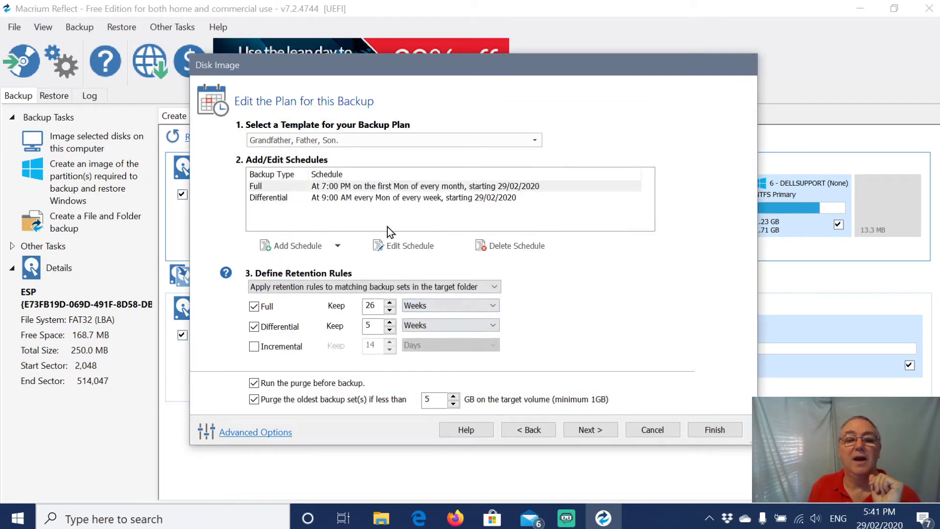
Set the start time of the weekly Differential backup schedule to 19:00.
{"action": "left_click", "coordinate": [340, 196]}
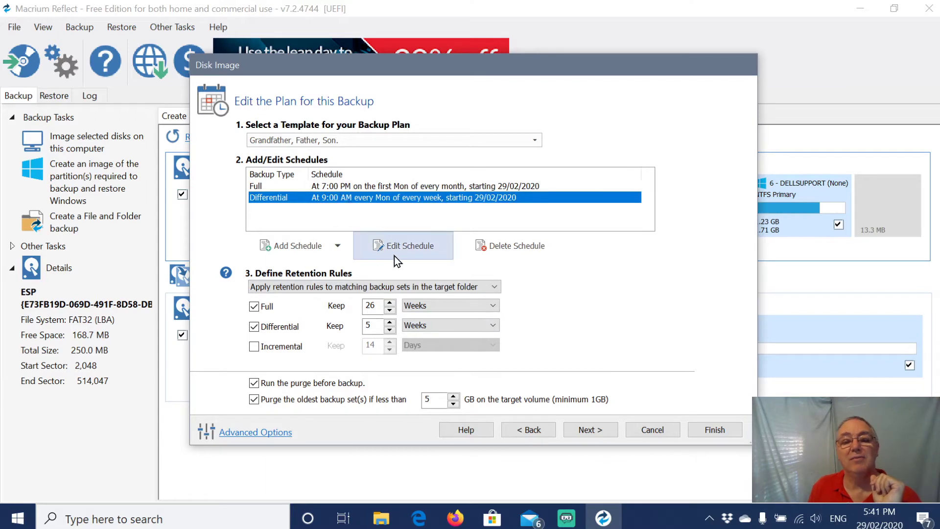
{"action": "left_click", "coordinate": [405, 246]}
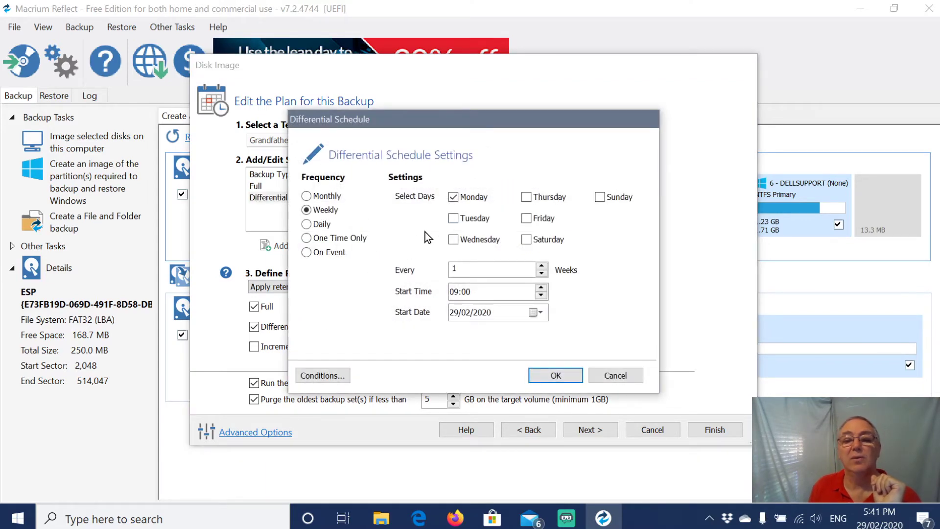
{"action": "left_click", "coordinate": [456, 292]}
{"action": "left_click", "coordinate": [540, 288]}
{"action": "left_click", "coordinate": [540, 288]}
{"action": "left_click", "coordinate": [542, 288]}
{"action": "left_click", "coordinate": [541, 288]}
{"action": "left_click", "coordinate": [541, 288]}
{"action": "left_click", "coordinate": [542, 288]}
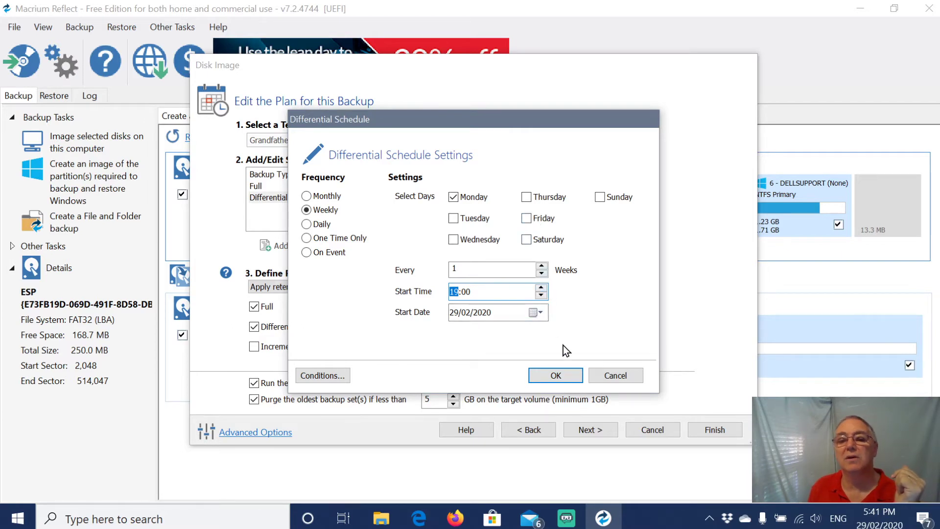
{"action": "left_click", "coordinate": [557, 376]}
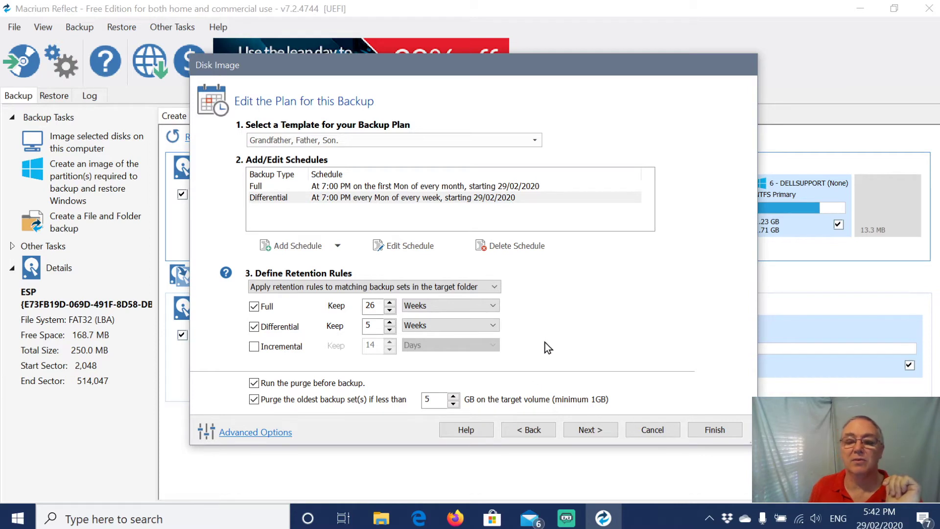
Set the purge threshold for the oldest backup sets to 20 GB and complete the disk image wizard.
{"action": "left_click", "coordinate": [453, 396]}
{"action": "scroll", "coordinate": [453, 400], "scroll_direction": "up", "scroll_amount": 8}
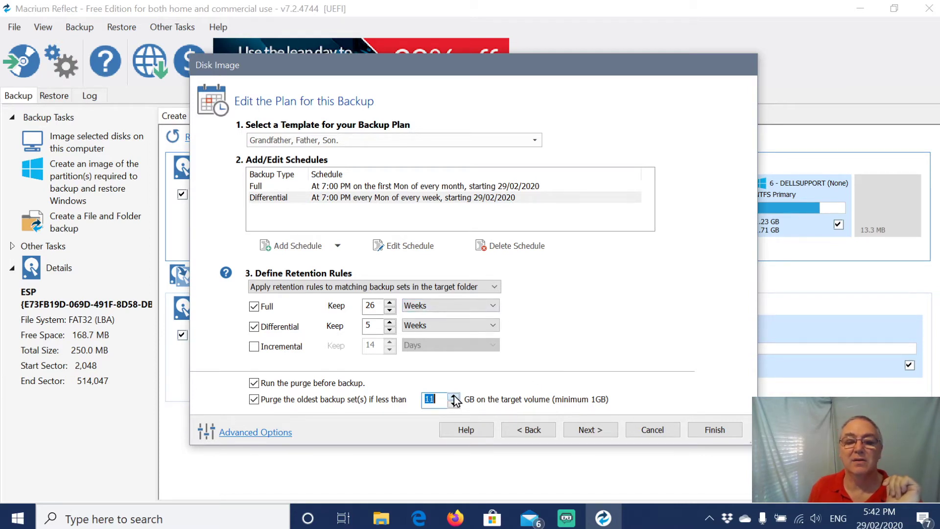
{"action": "left_click", "coordinate": [453, 396]}
{"action": "left_click", "coordinate": [454, 396]}
{"action": "left_click", "coordinate": [454, 396]}
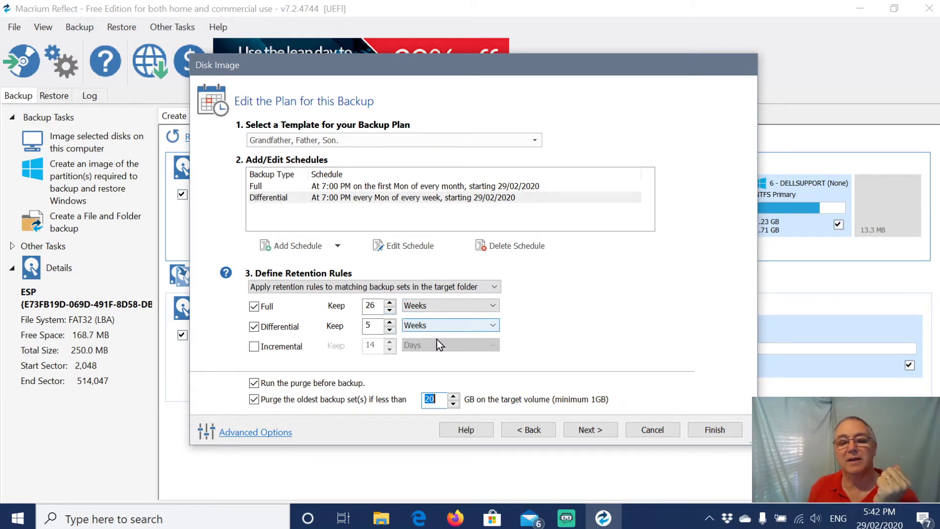
{"action": "left_click", "coordinate": [595, 434]}
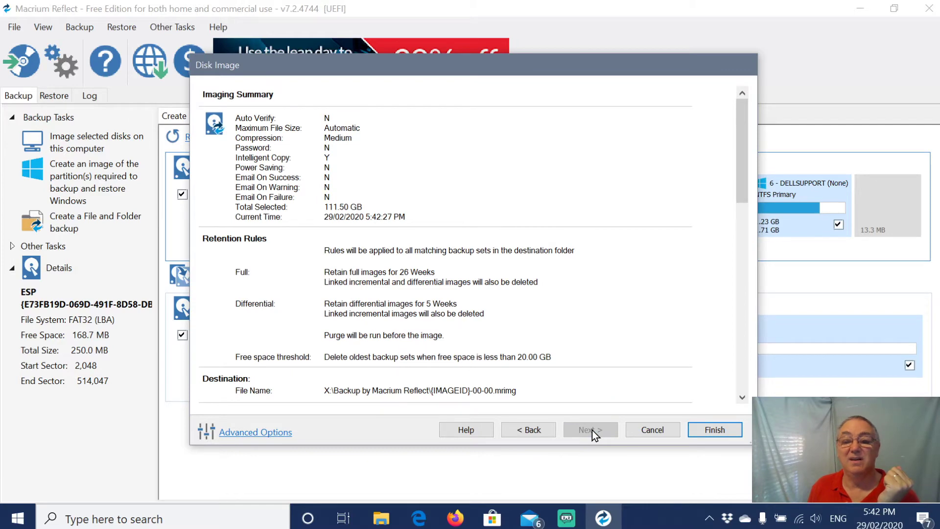
{"action": "left_click", "coordinate": [708, 433]}
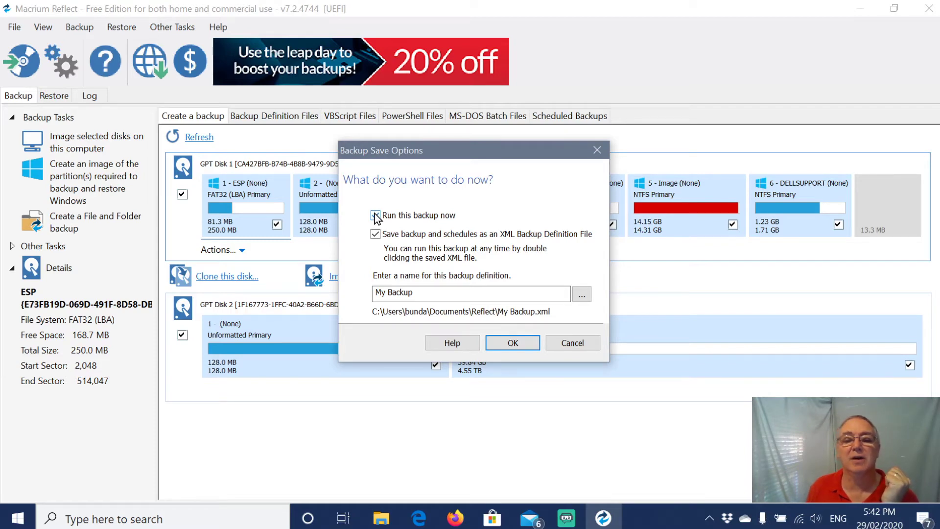
Save the backup definition as My Backup Dell 1st Mon Mth 7pm differential every Monday, without running the backup now.
{"action": "left_click", "coordinate": [375, 216]}
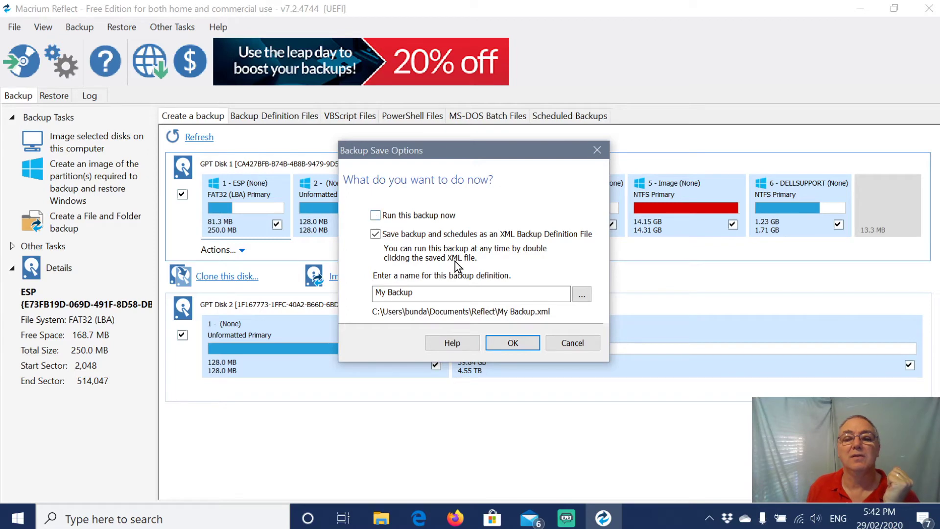
{"action": "left_click", "coordinate": [448, 291]}
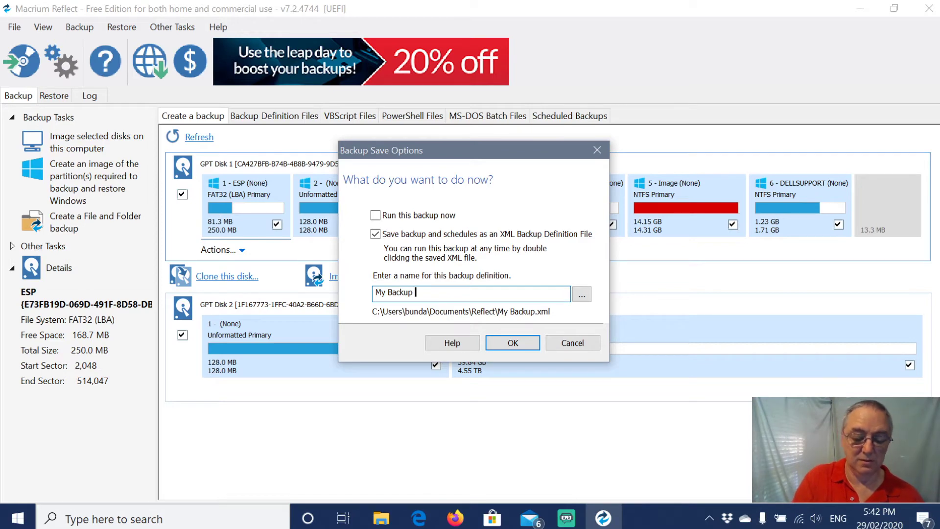
{"action": "type", "text": "Dell "}
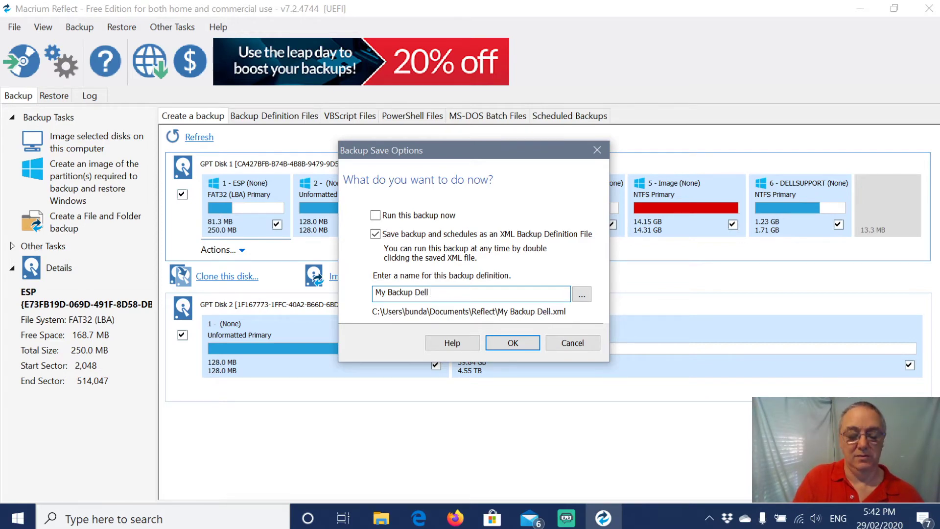
{"action": "type", "text": "1"}
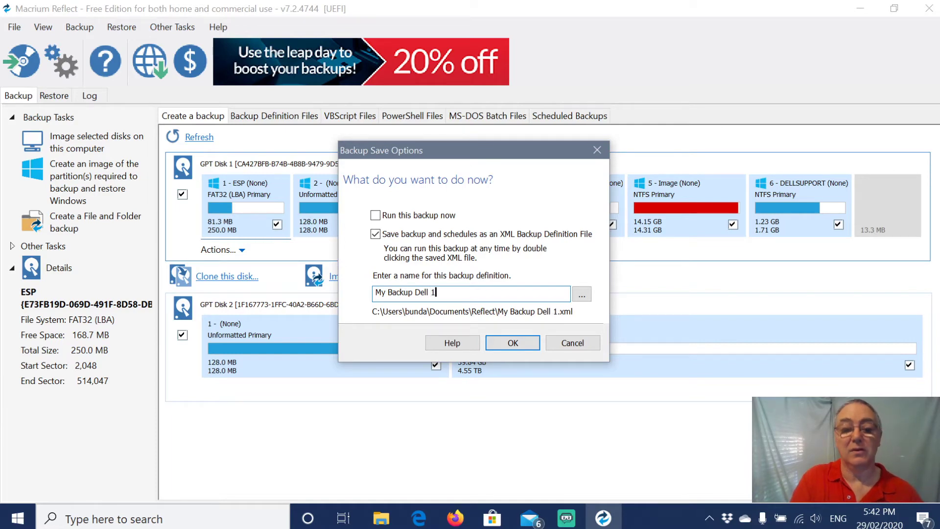
{"action": "type", "text": "st Mon"}
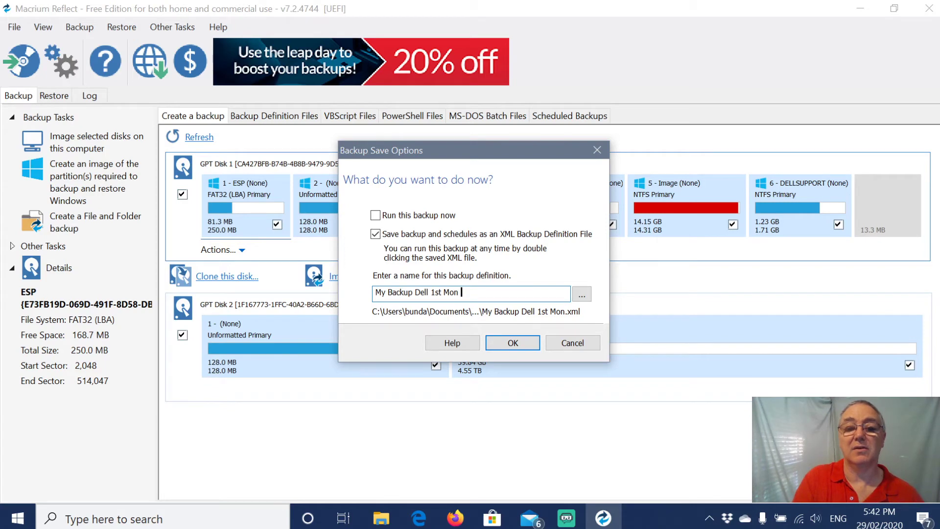
{"action": "type", "text": " m"}
{"action": "key", "text": "BackSpace"}
{"action": "type", "text": "Mth"}
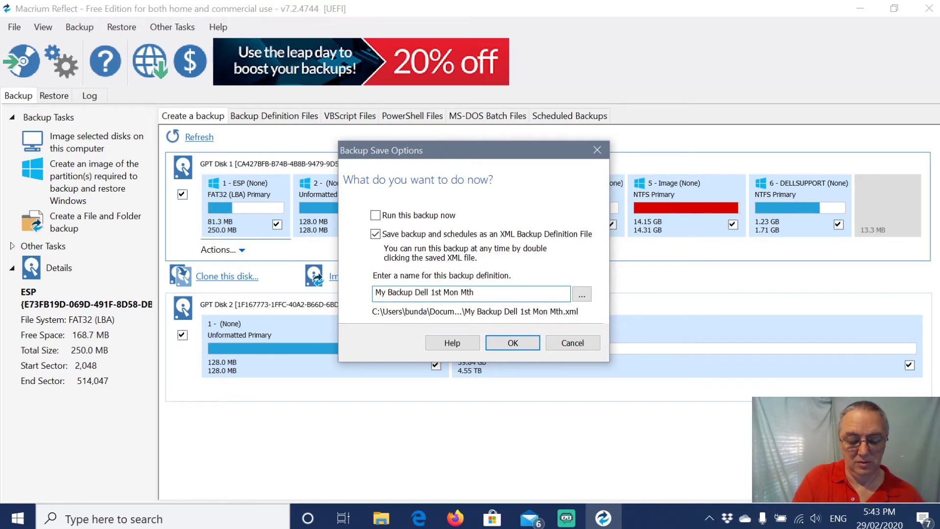
{"action": "type", "text": "7p"}
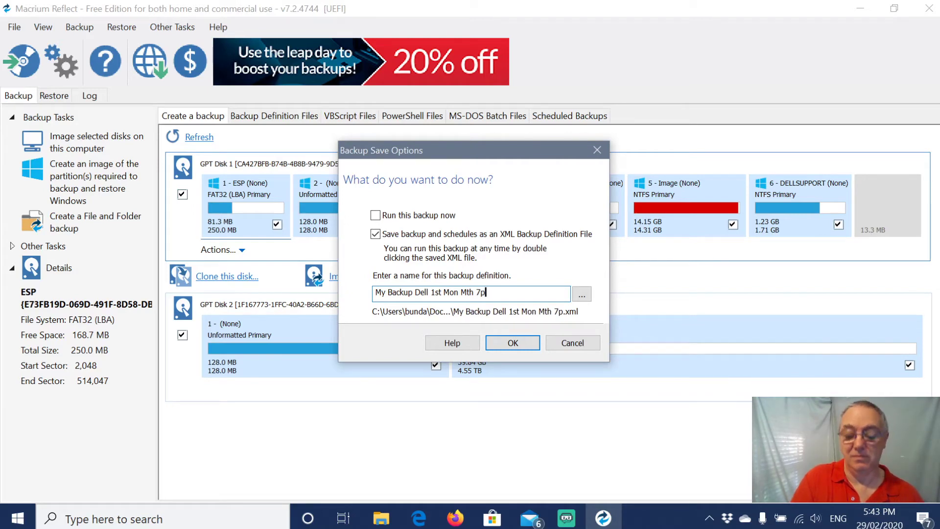
{"action": "type", "text": "m"}
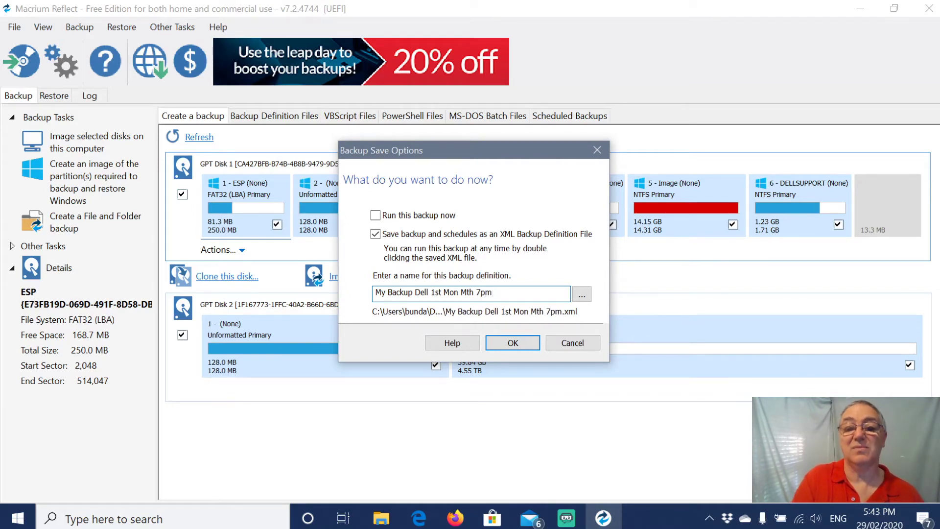
{"action": "type", "text": "ifferential "}
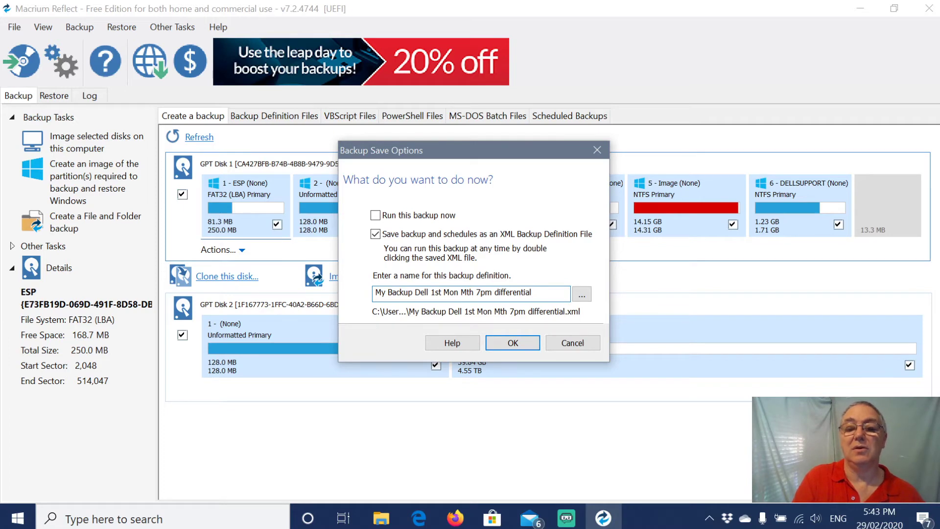
{"action": "type", "text": "Mon"}
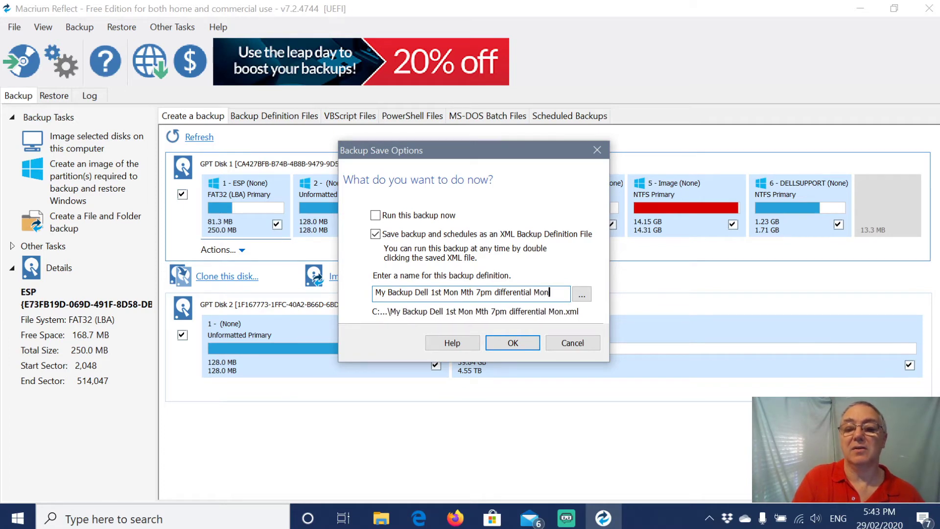
{"action": "key", "text": "BackSpace"}
{"action": "key", "text": "BackSpace"}
{"action": "key", "text": "BackSpace"}
{"action": "type", "text": "every Monday"}
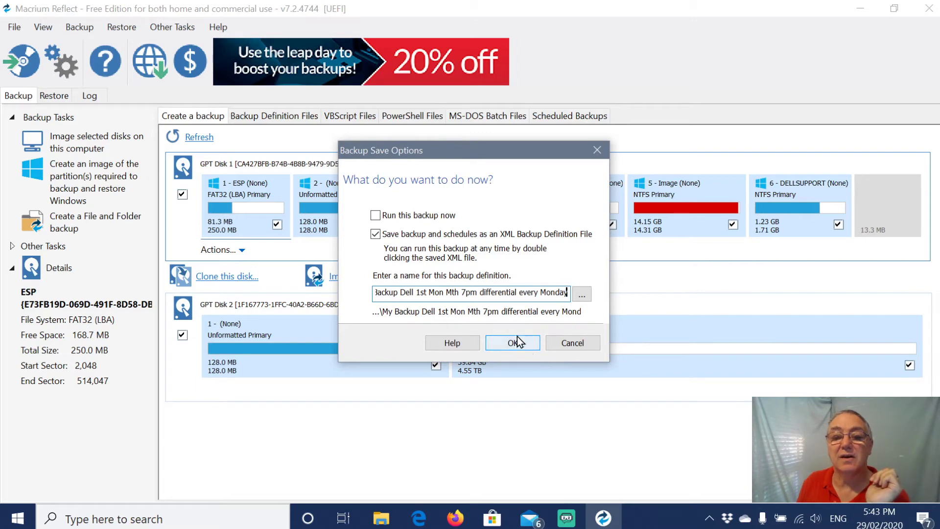
{"action": "left_click", "coordinate": [506, 346]}
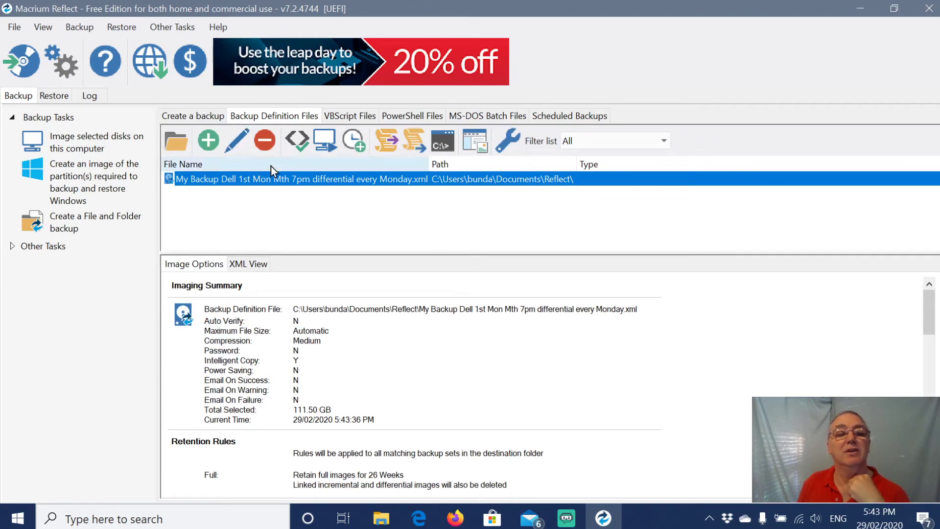
Create a desktop shortcut for the saved backup definition with the backup type set to Prompt.
{"action": "right_click", "coordinate": [279, 179]}
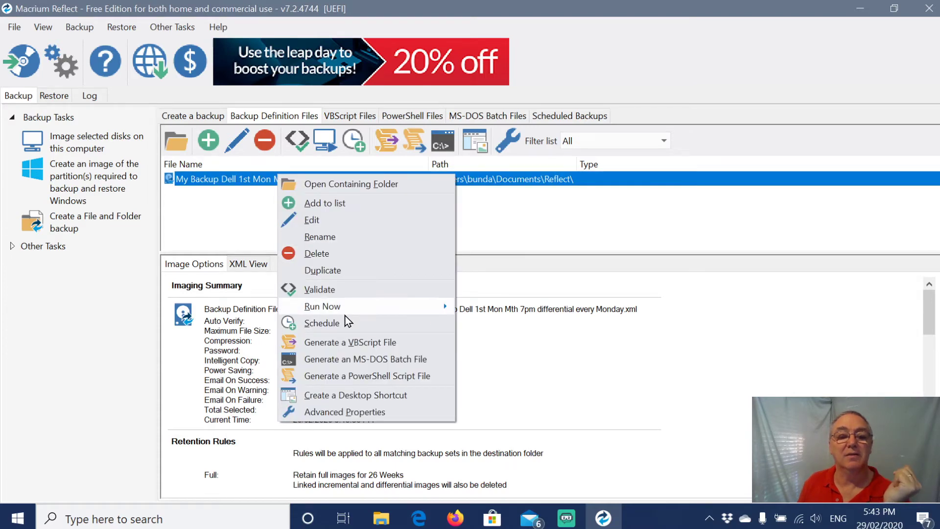
{"action": "mouse_move", "coordinate": [351, 310]}
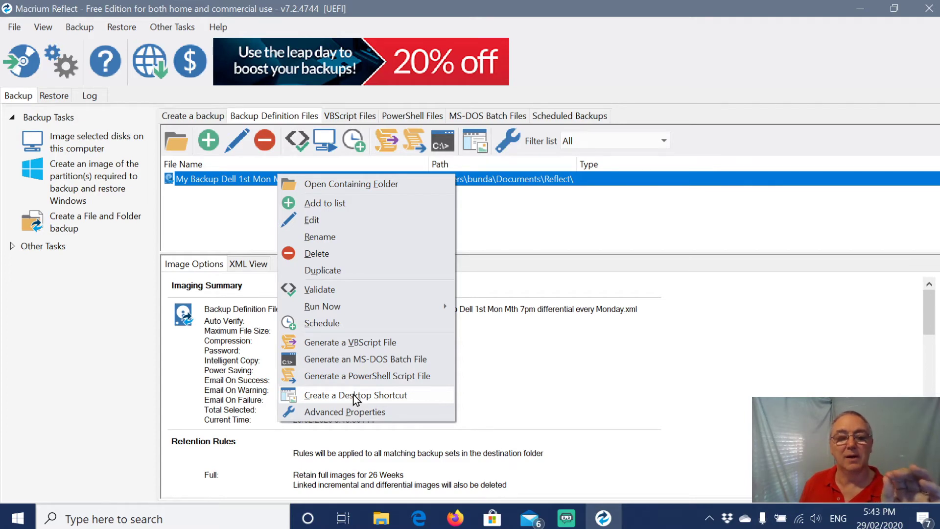
{"action": "left_click", "coordinate": [353, 395]}
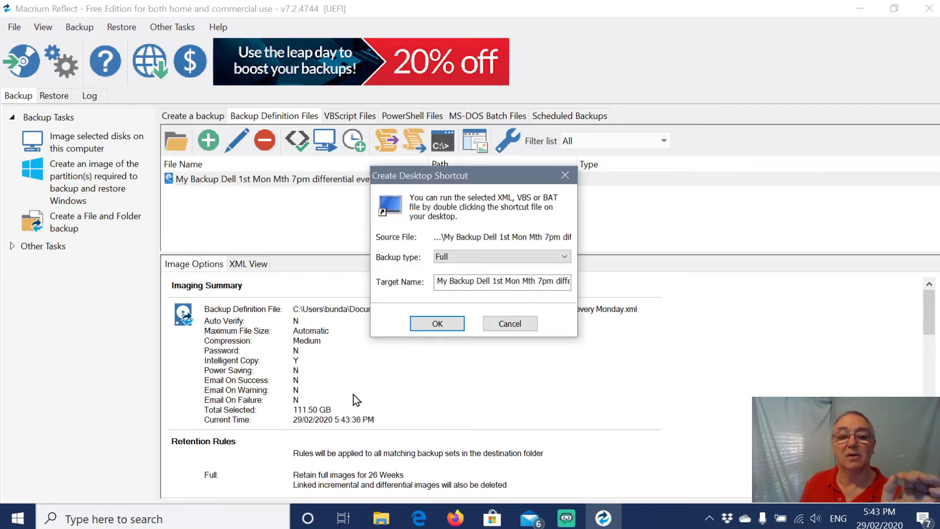
{"action": "left_click", "coordinate": [507, 255]}
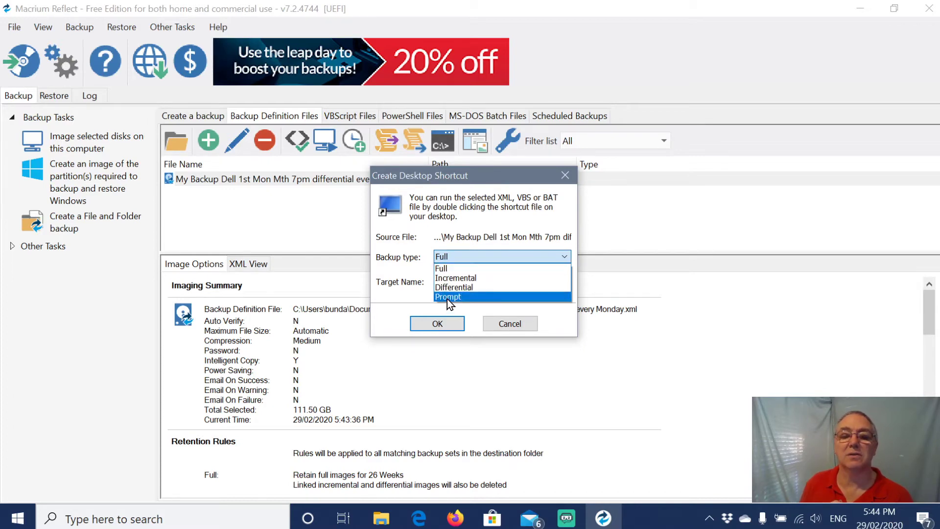
{"action": "left_click", "coordinate": [447, 297]}
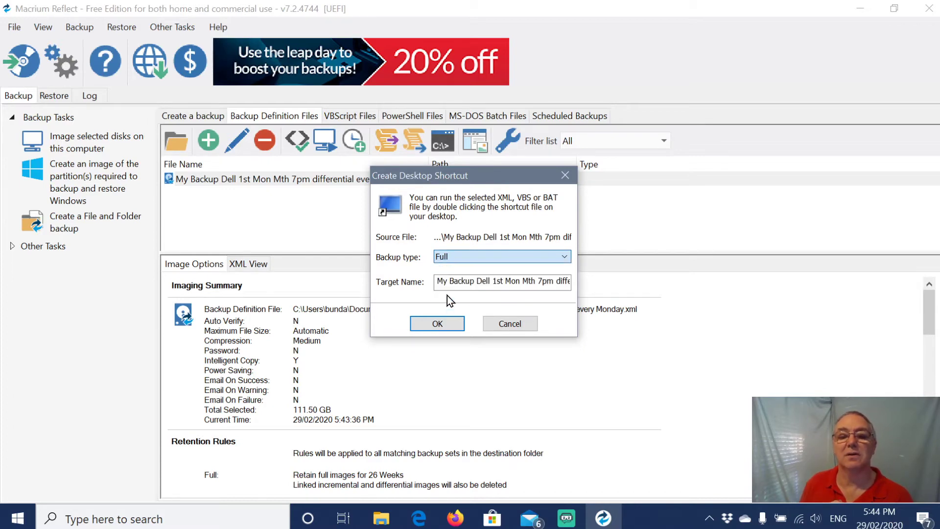
{"action": "left_click", "coordinate": [453, 322]}
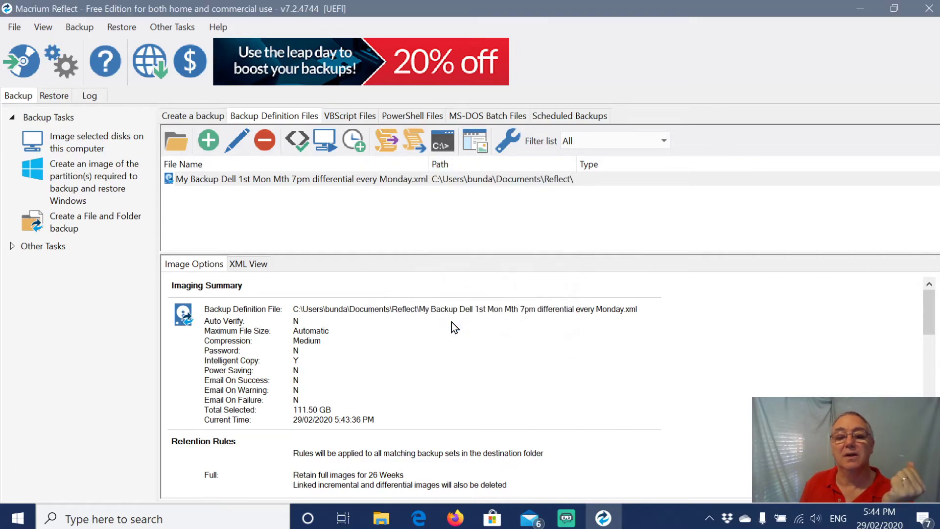
Close Macrium Reflect and place its shortcut and the backup shortcut side by side near the desktop's upper middle.
{"action": "left_click", "coordinate": [935, 12]}
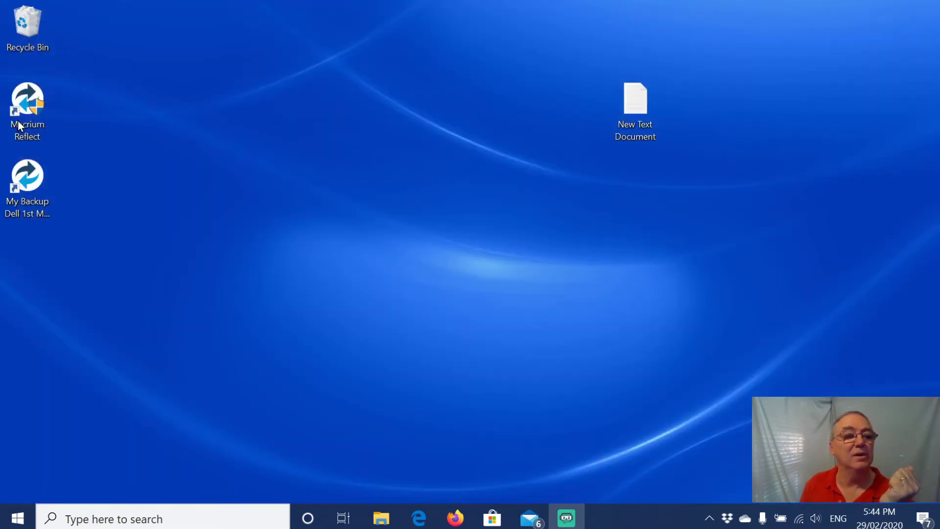
{"action": "left_click_drag", "start_coordinate": [35, 88], "coordinate": [421, 22]}
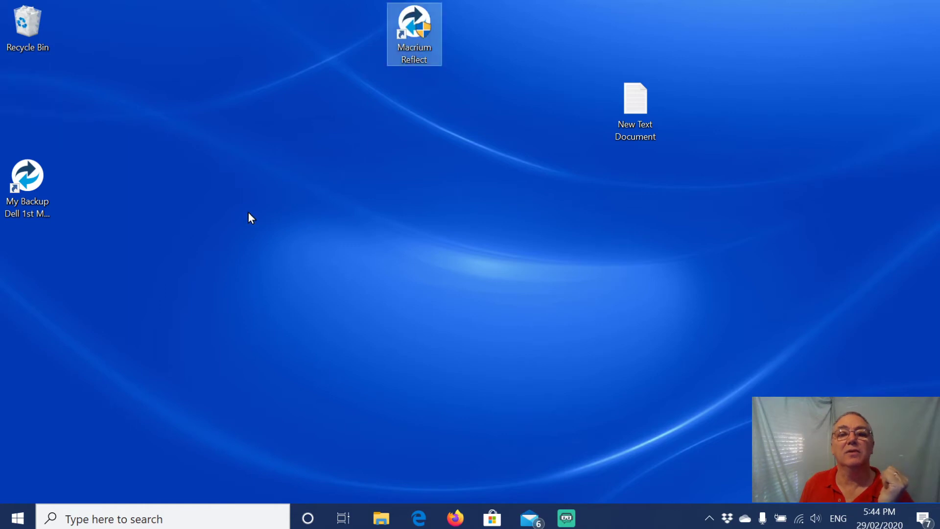
{"action": "left_click_drag", "start_coordinate": [19, 184], "coordinate": [465, 25]}
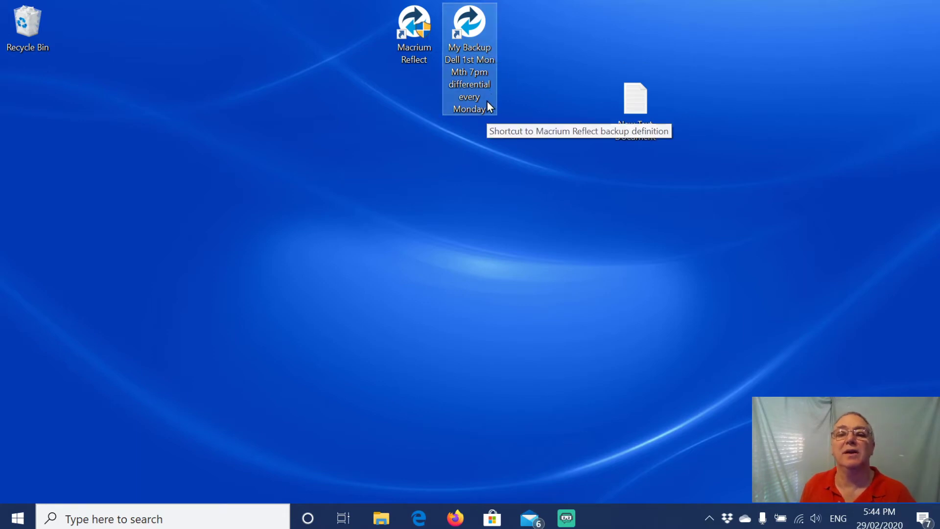
Run the saved backup definition from its desktop shortcut as a Full Image and check for its background activity in the notification area.
{"action": "double_click", "coordinate": [475, 22]}
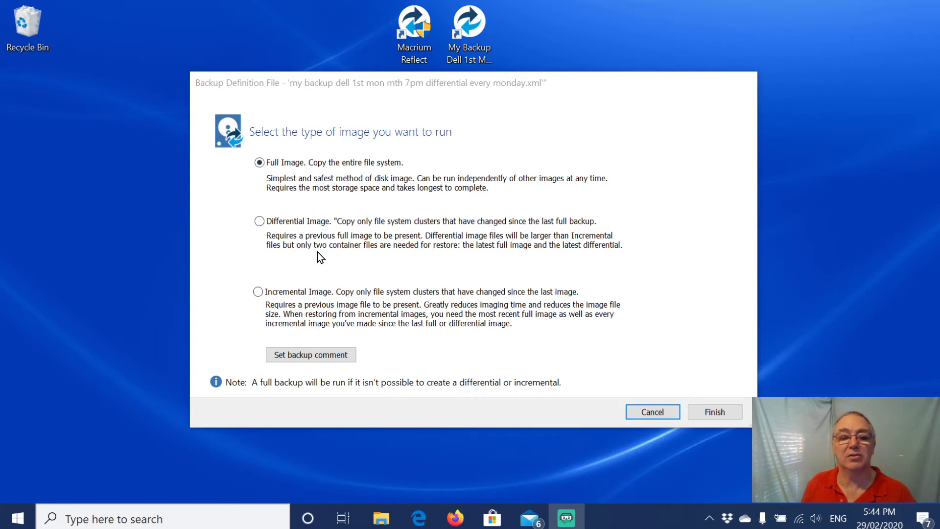
{"action": "left_click", "coordinate": [716, 413]}
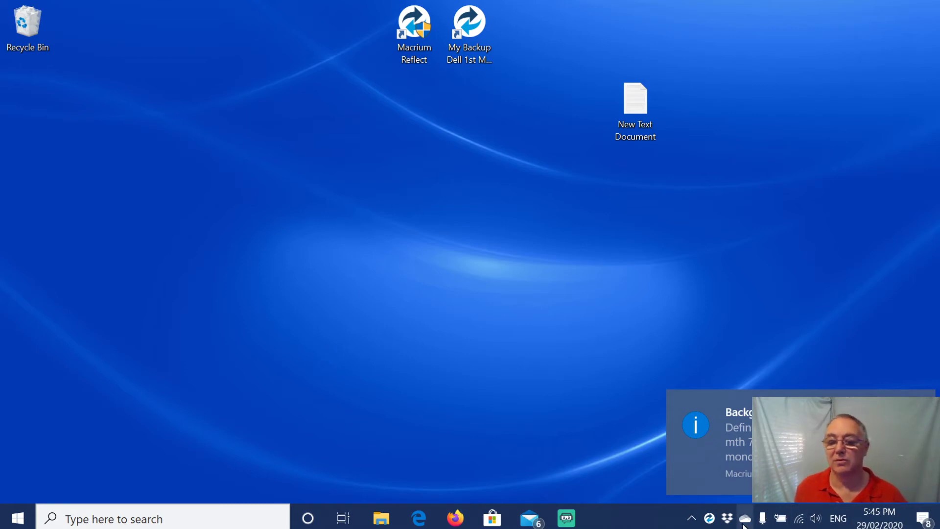
{"action": "left_click", "coordinate": [710, 518]}
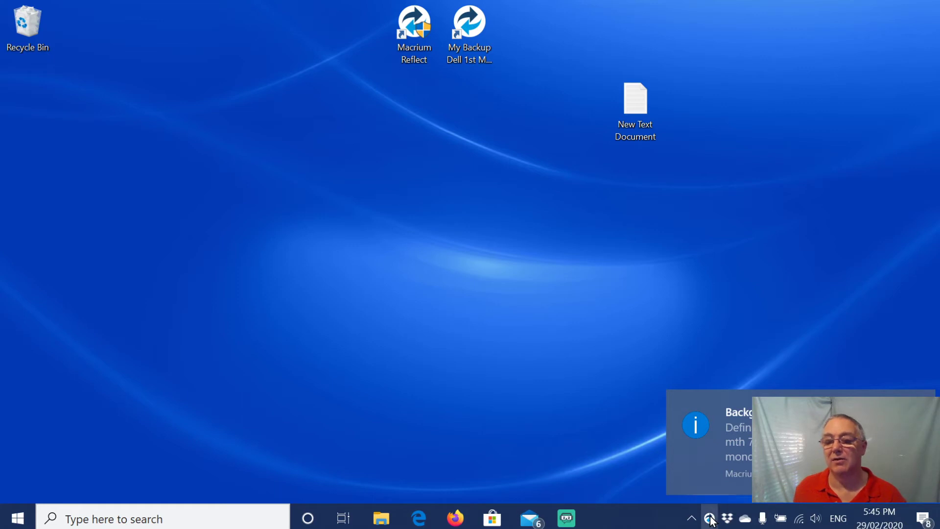
{"action": "left_click", "coordinate": [691, 518]}
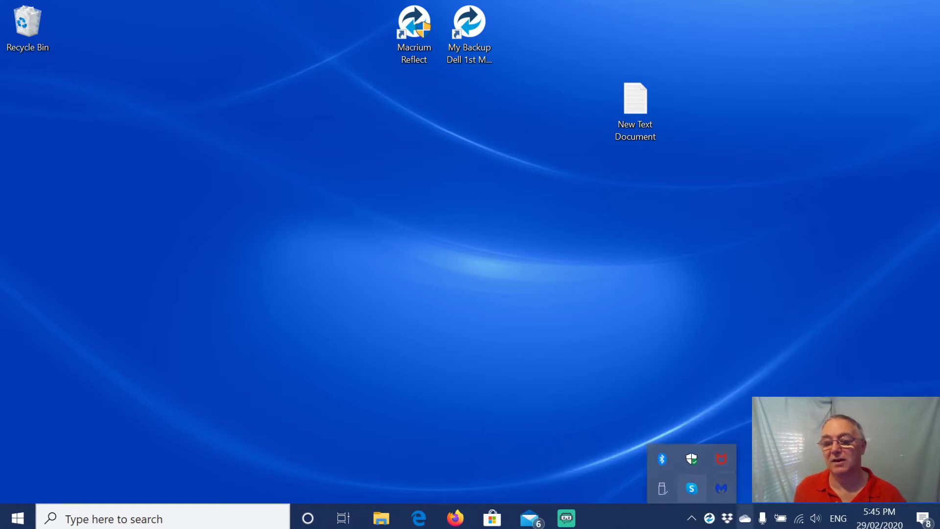
{"action": "left_click", "coordinate": [738, 496]}
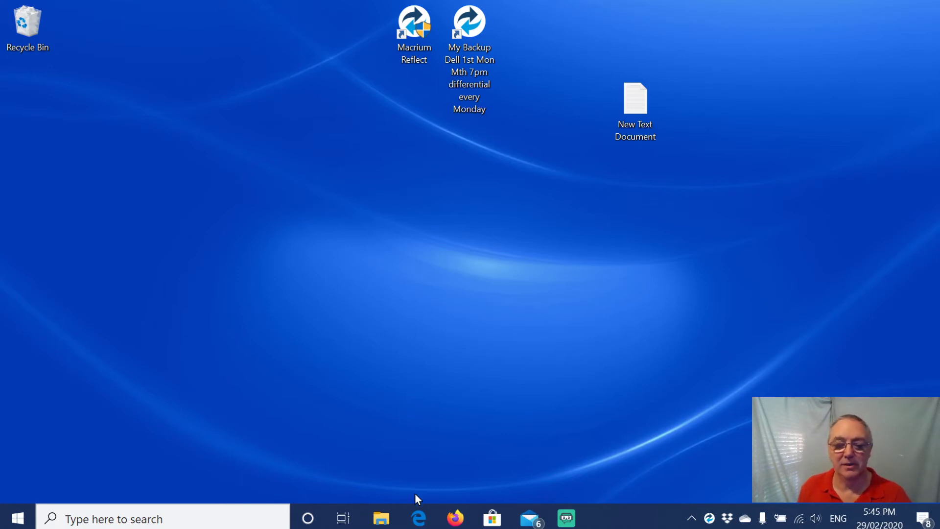
Open the Backup with Macrium Reflect folder inside Documents in File Explorer and widen the window to show the Size column.
{"action": "mouse_move", "coordinate": [383, 525]}
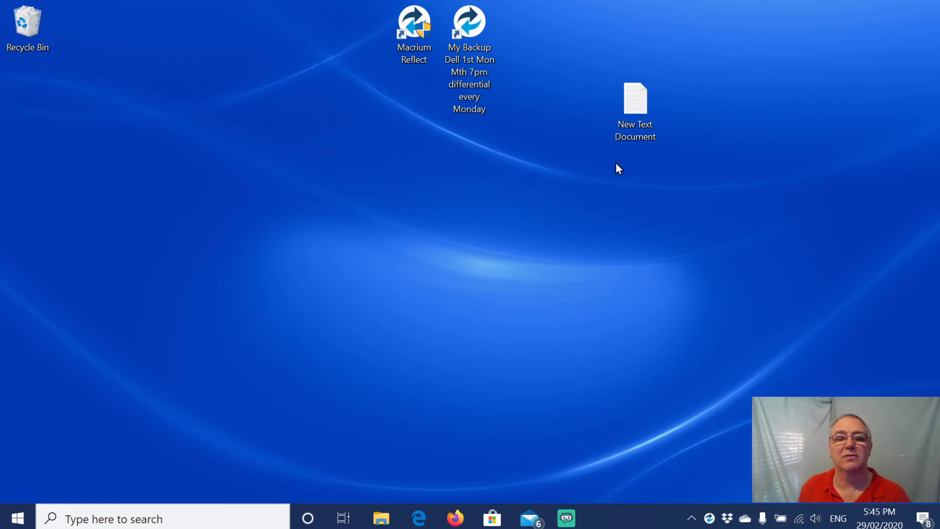
{"action": "left_click", "coordinate": [381, 522]}
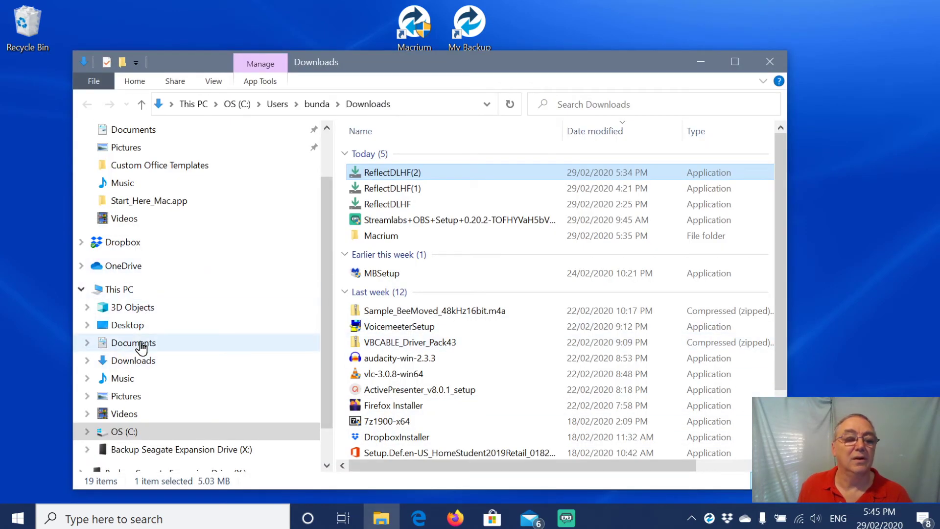
{"action": "left_click", "coordinate": [116, 289]}
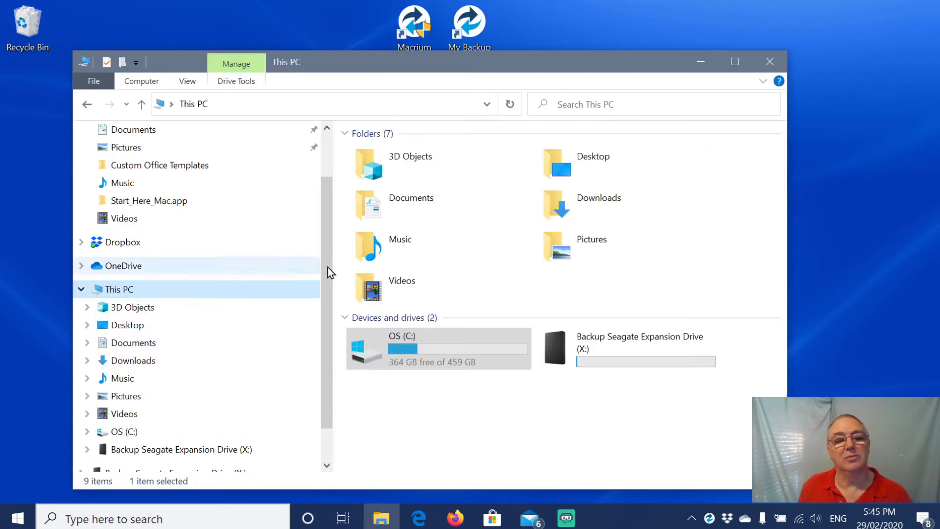
{"action": "left_click", "coordinate": [416, 364]}
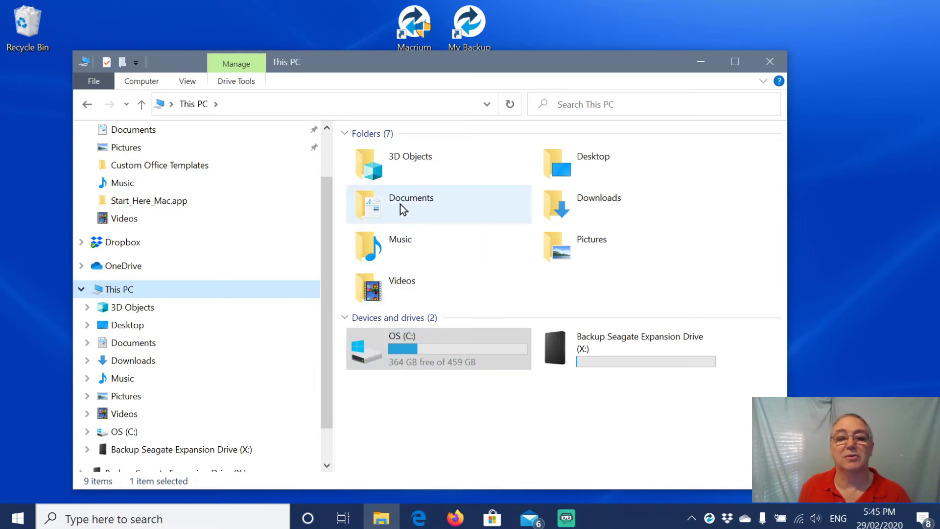
{"action": "left_click", "coordinate": [370, 203]}
{"action": "double_click", "coordinate": [369, 200]}
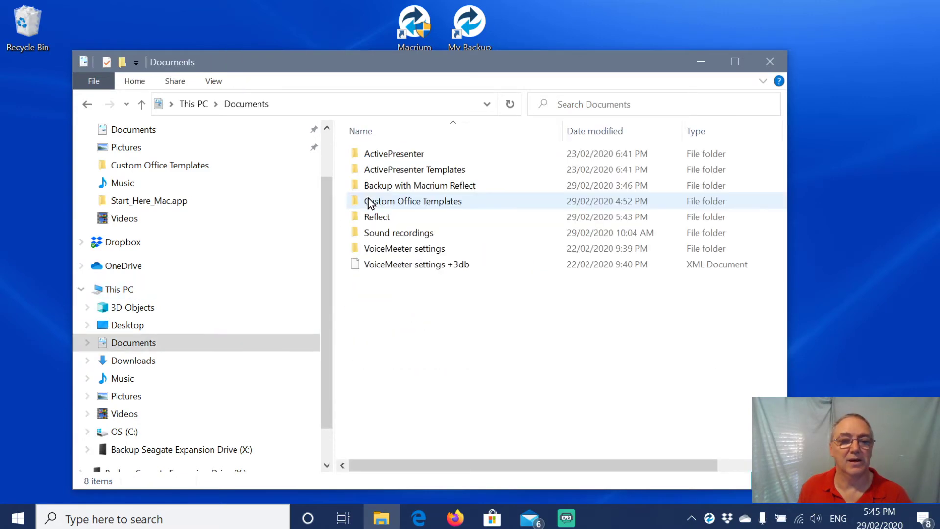
{"action": "left_click", "coordinate": [392, 188]}
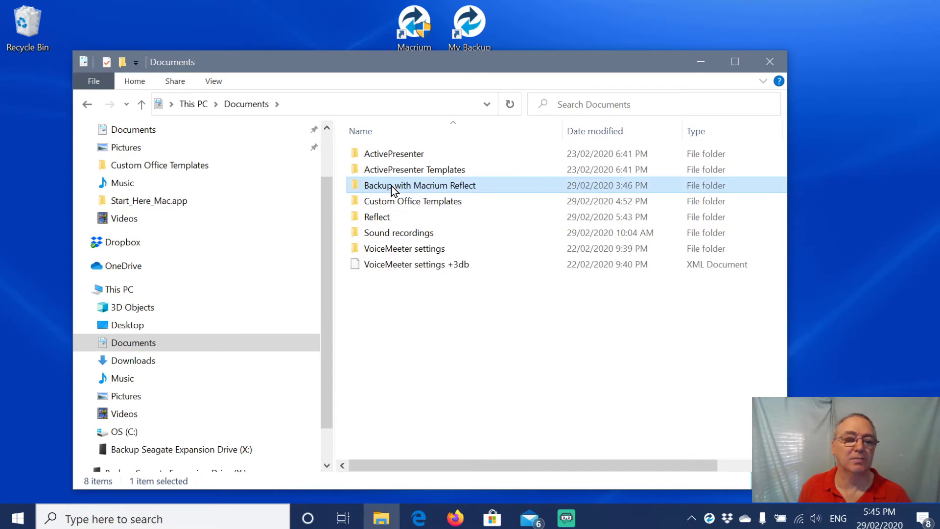
{"action": "mouse_move", "coordinate": [357, 187]}
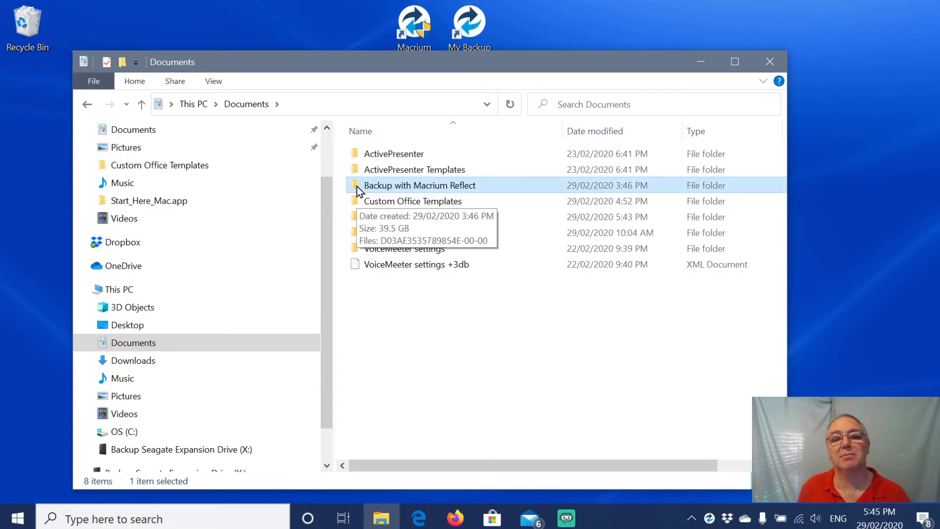
{"action": "double_click", "coordinate": [357, 187]}
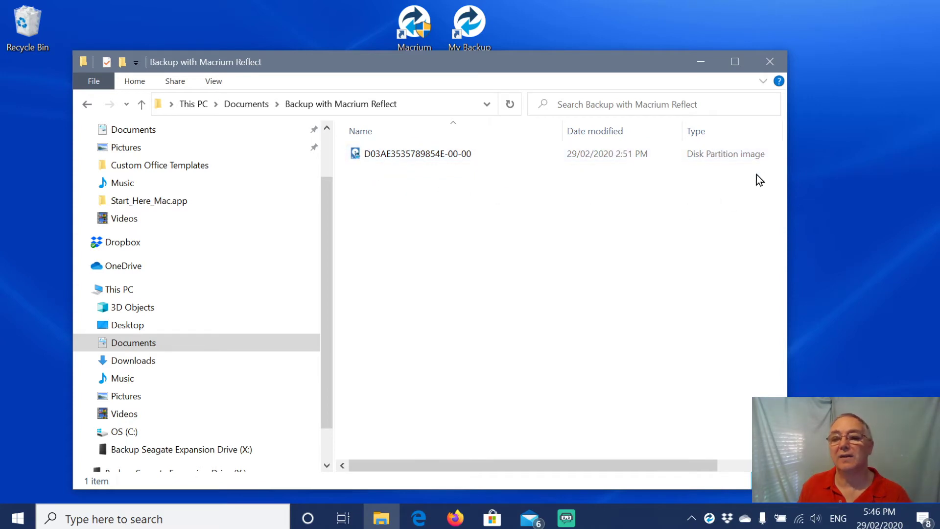
{"action": "left_click_drag", "start_coordinate": [764, 215], "coordinate": [823, 203]}
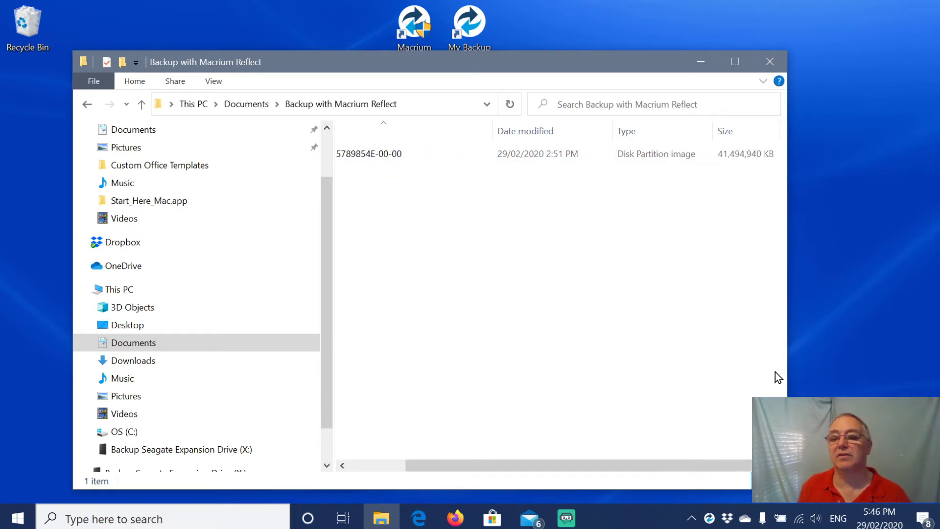
{"action": "left_click_drag", "start_coordinate": [787, 374], "coordinate": [936, 374]}
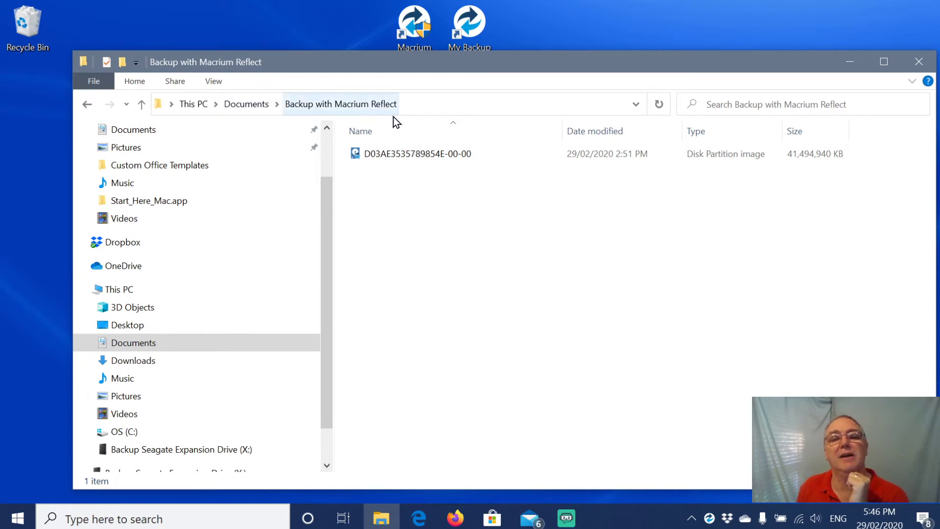
Open the disk partition image and mount its OS (C:) partition as drive D: for browsing.
{"action": "mouse_move", "coordinate": [399, 158]}
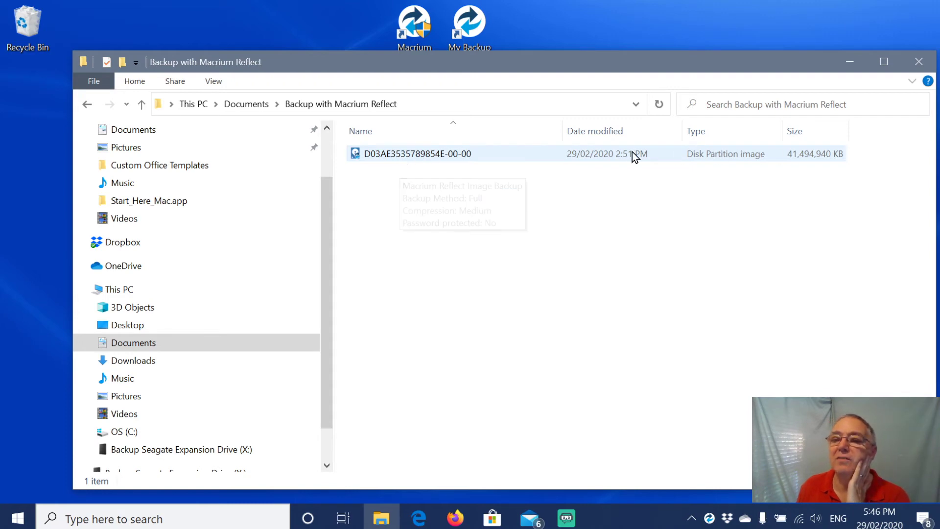
{"action": "left_click", "coordinate": [355, 154]}
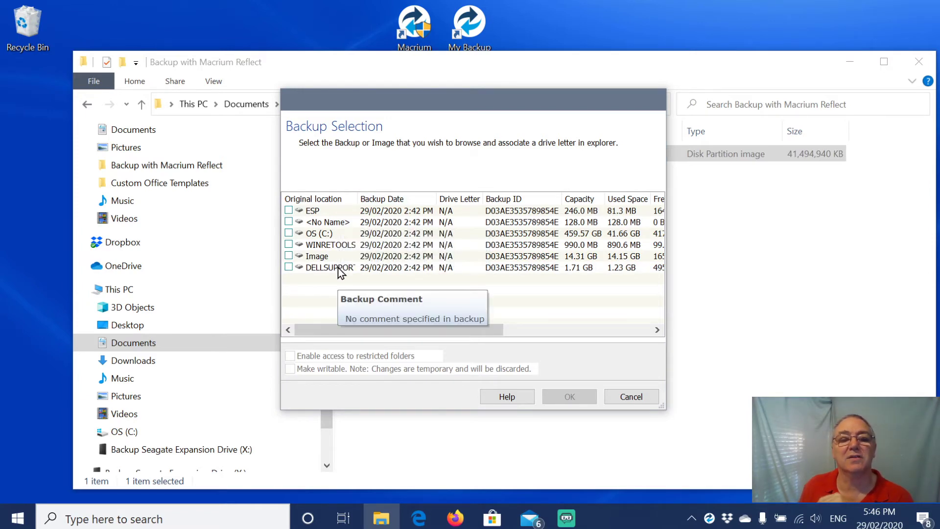
{"action": "left_click", "coordinate": [289, 231]}
{"action": "left_click", "coordinate": [289, 232]}
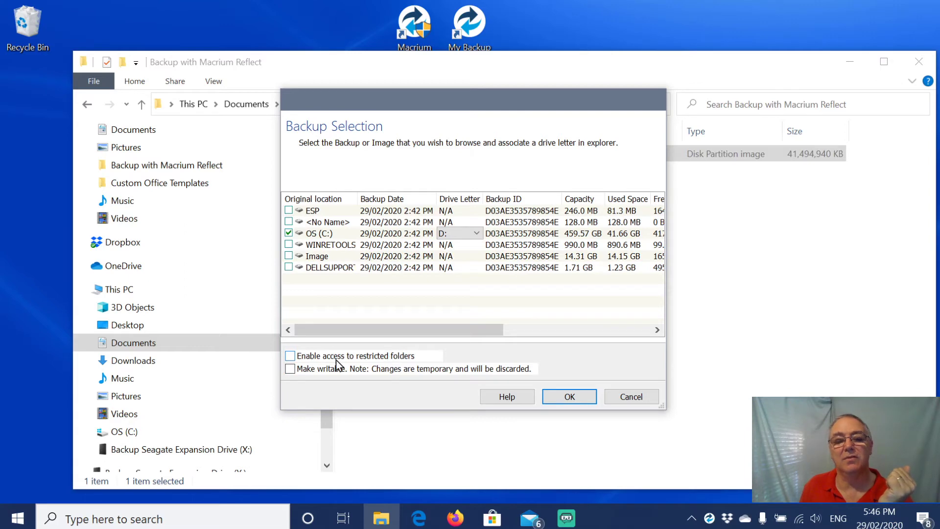
{"action": "left_click", "coordinate": [576, 395]}
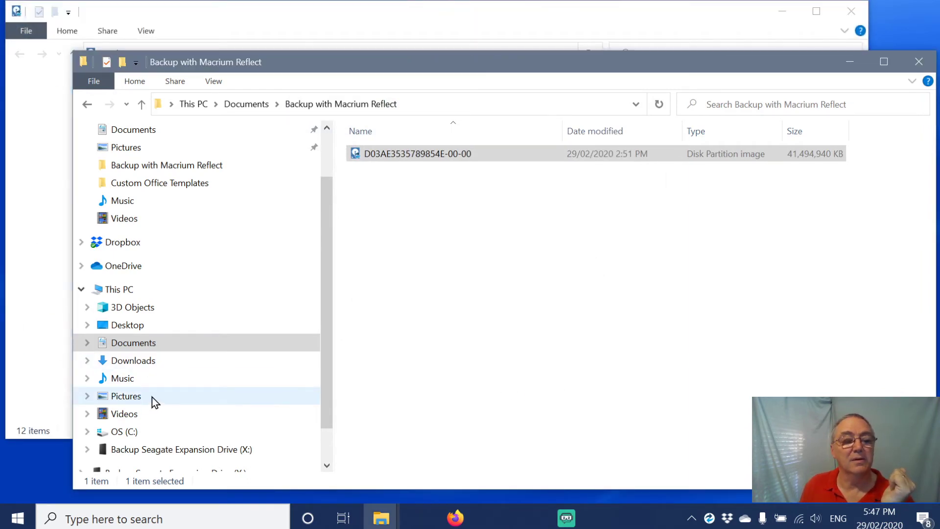
Browse the live OS (C:) drive from This PC through Users to the Documents folder in the personal profile folder.
{"action": "left_click", "coordinate": [129, 293]}
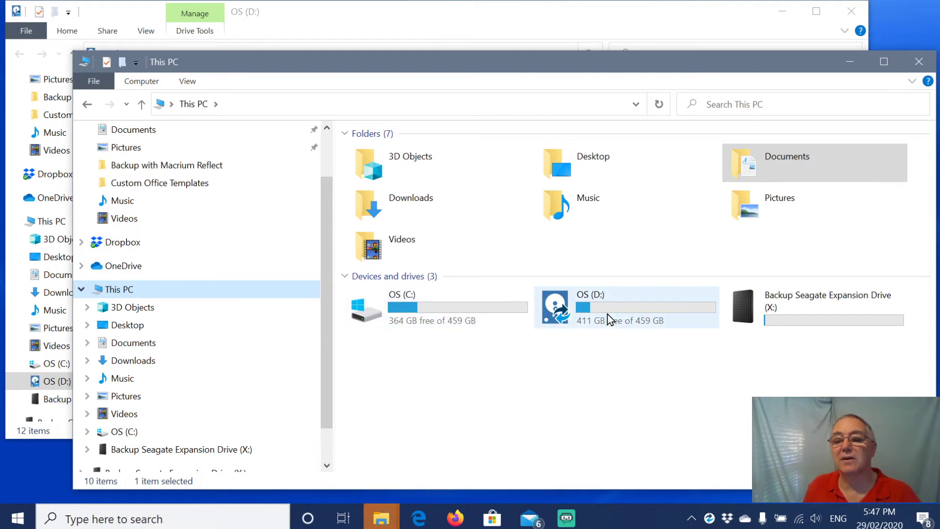
{"action": "mouse_move", "coordinate": [608, 313]}
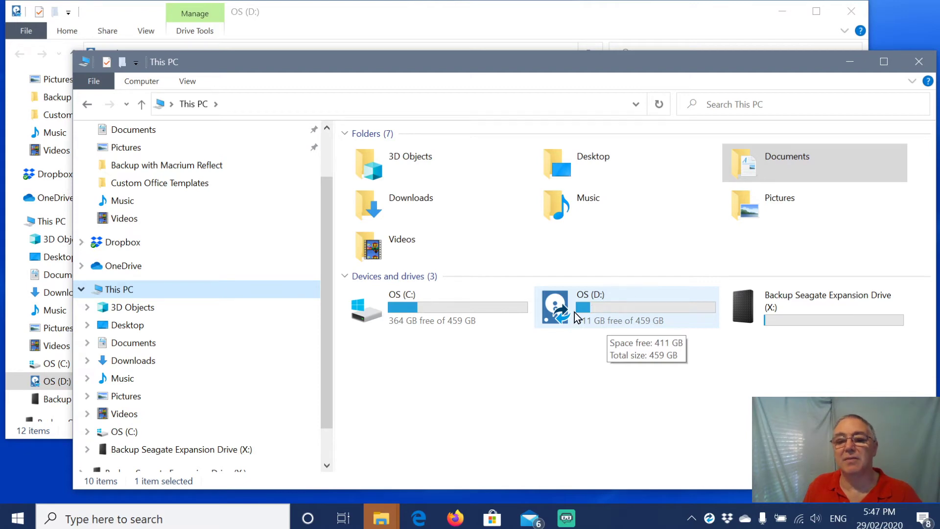
{"action": "double_click", "coordinate": [410, 309]}
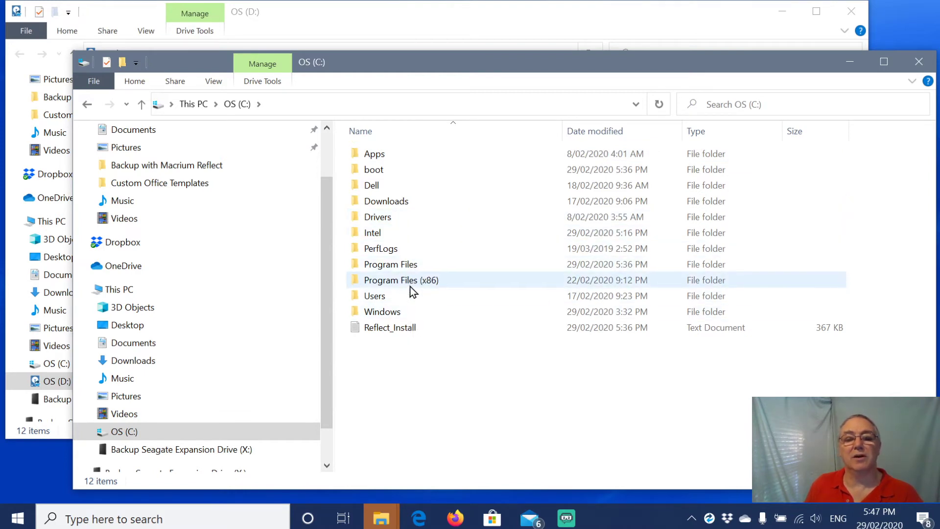
{"action": "mouse_move", "coordinate": [410, 284]}
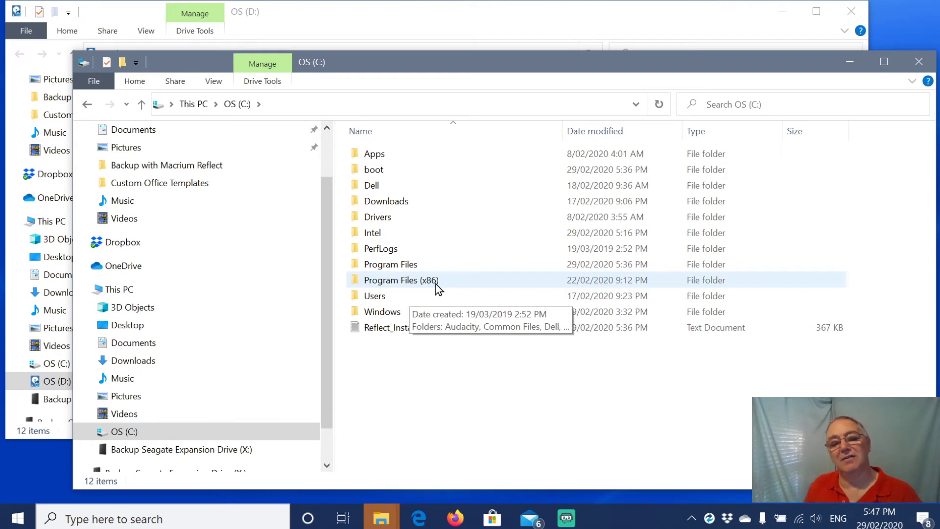
{"action": "mouse_move", "coordinate": [385, 300]}
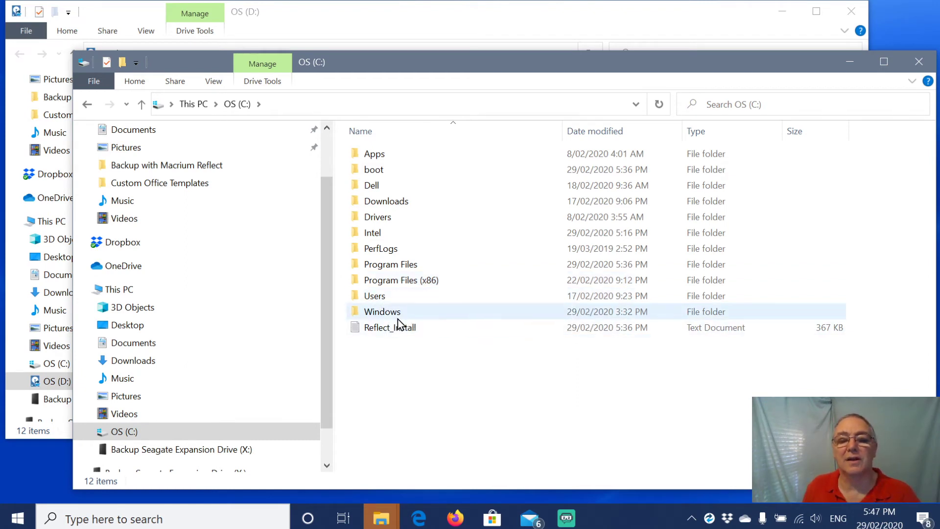
{"action": "double_click", "coordinate": [373, 297]}
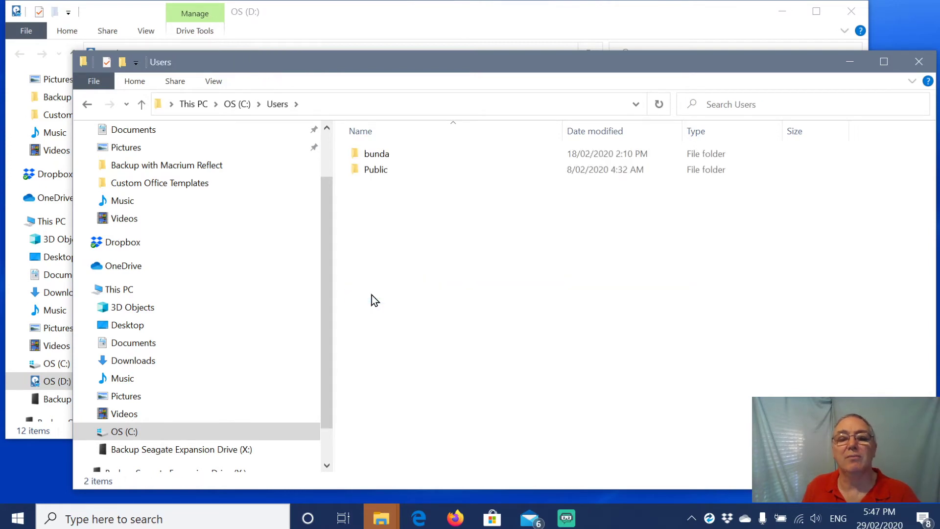
{"action": "mouse_move", "coordinate": [376, 171]}
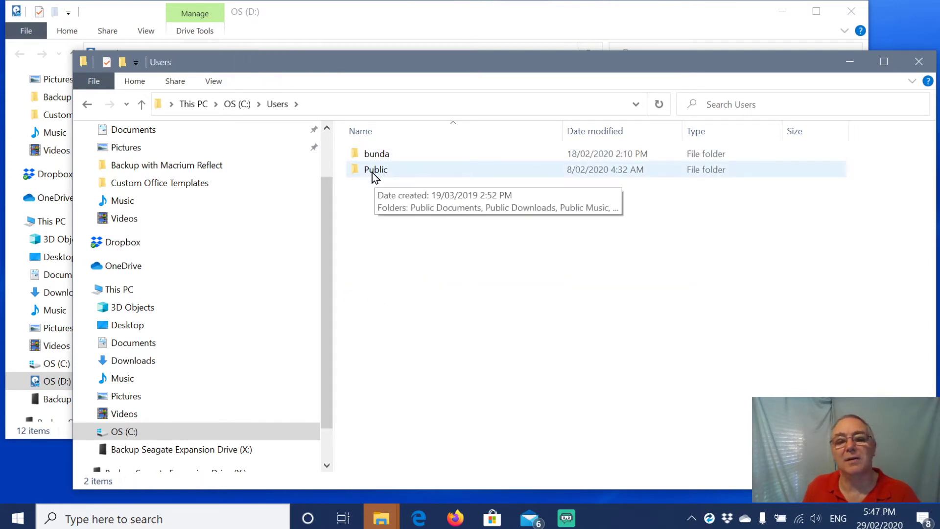
{"action": "mouse_move", "coordinate": [375, 154]}
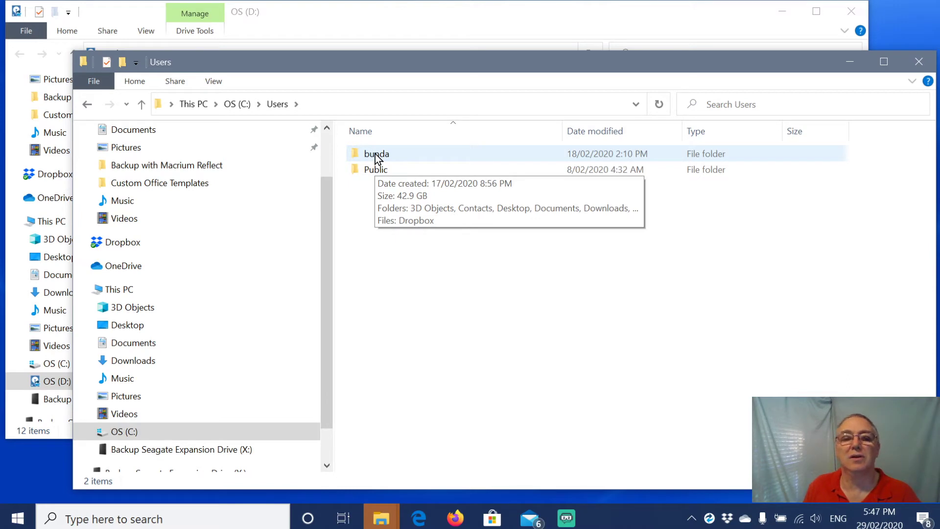
{"action": "double_click", "coordinate": [375, 154]}
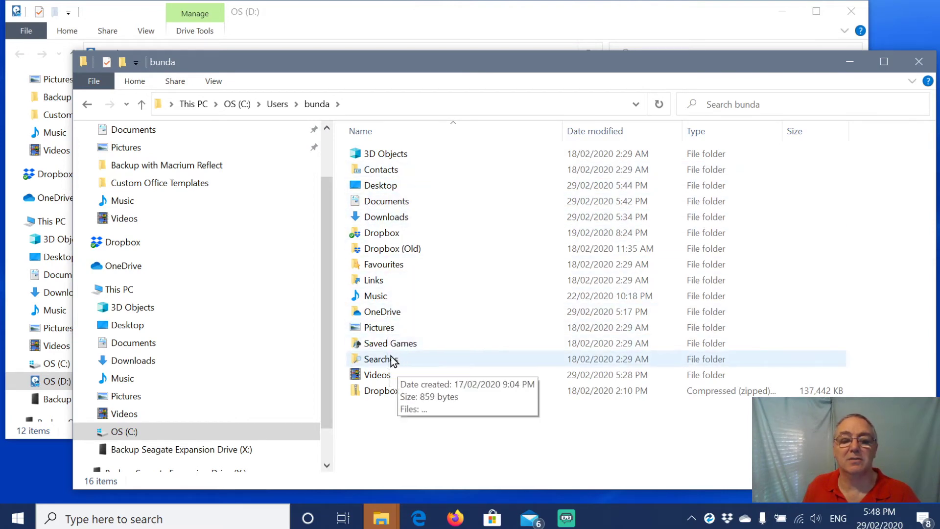
{"action": "double_click", "coordinate": [393, 201]}
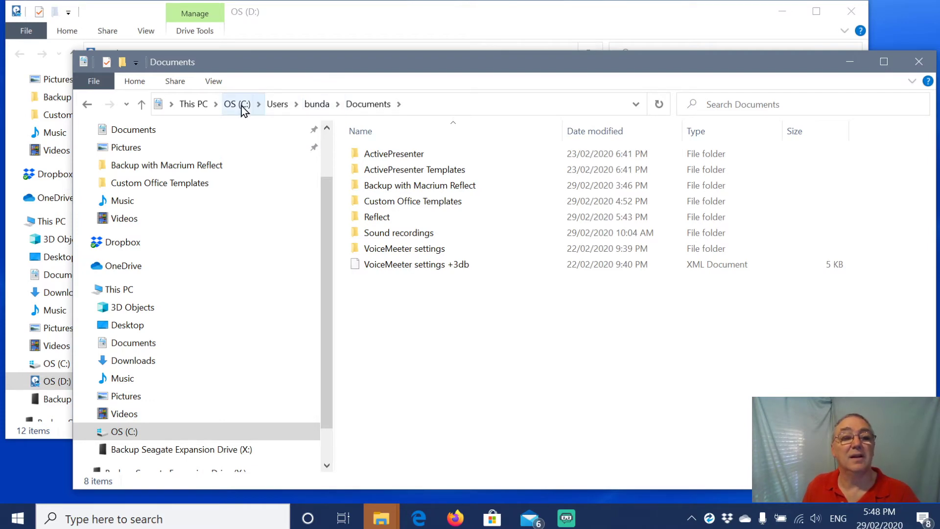
Browse the mounted OS (D:) backup in details view through Users to the Documents folder in the personal profile folder.
{"action": "left_click", "coordinate": [207, 104]}
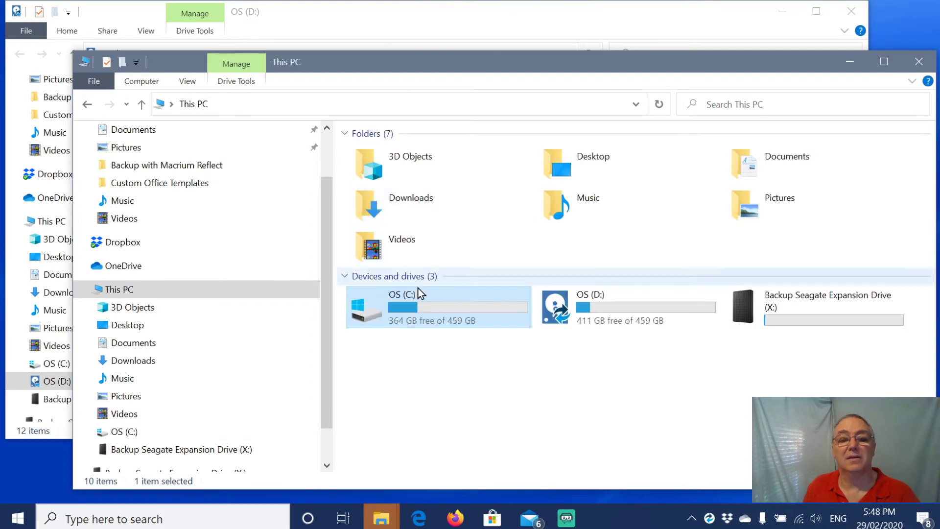
{"action": "double_click", "coordinate": [568, 308]}
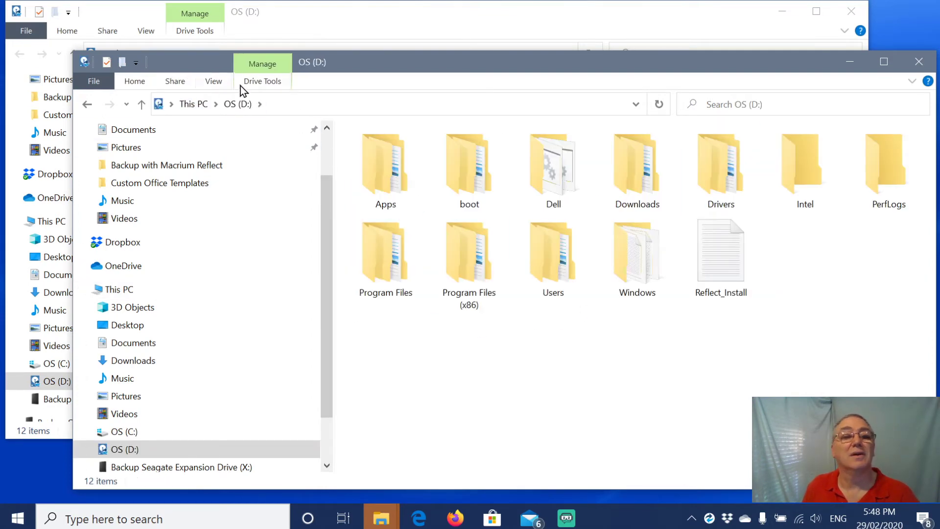
{"action": "left_click", "coordinate": [214, 82]}
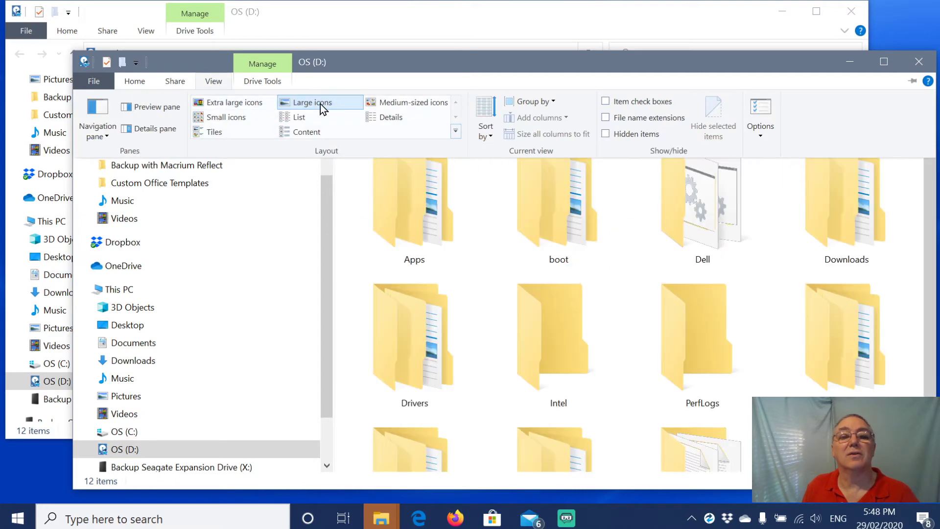
{"action": "left_click", "coordinate": [382, 116]}
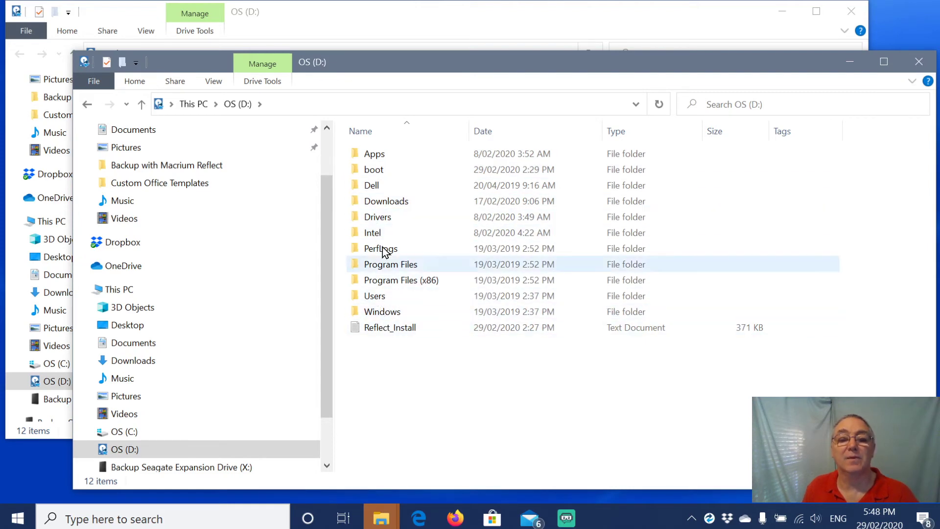
{"action": "double_click", "coordinate": [381, 297]}
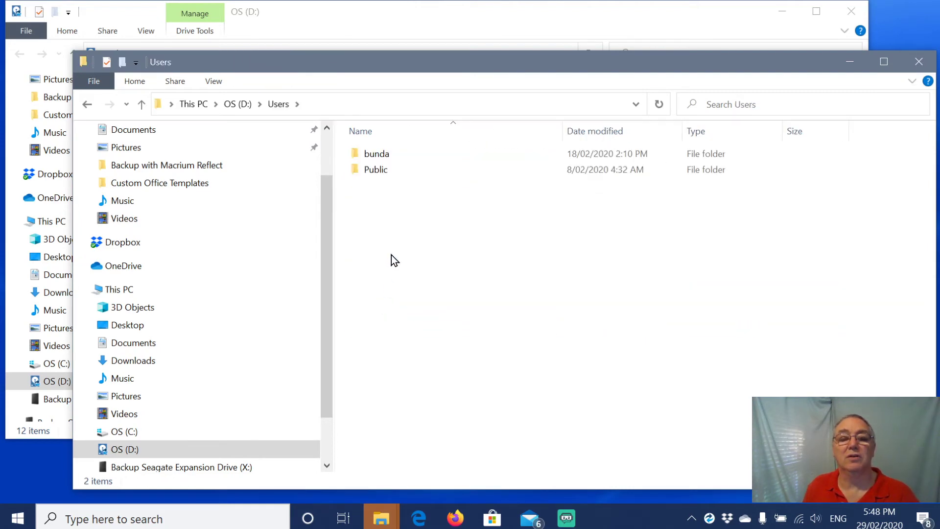
{"action": "double_click", "coordinate": [365, 158]}
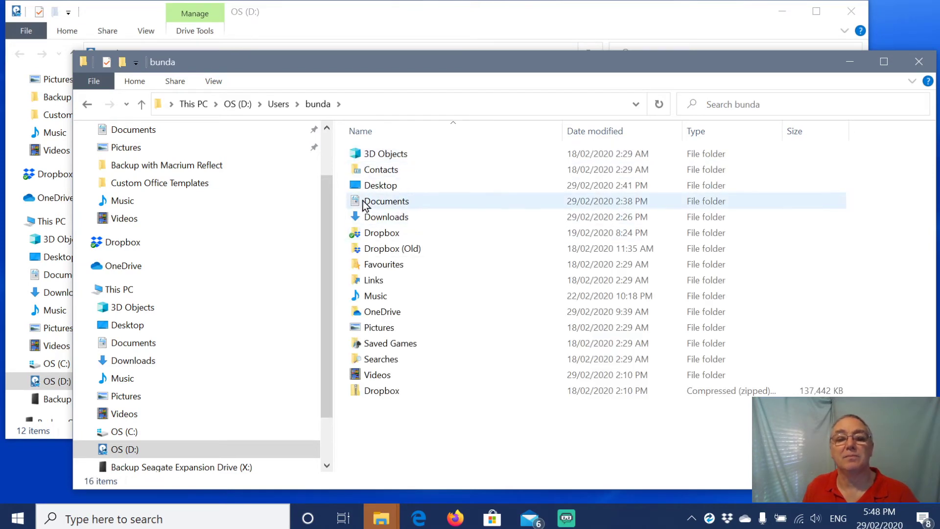
{"action": "double_click", "coordinate": [360, 201]}
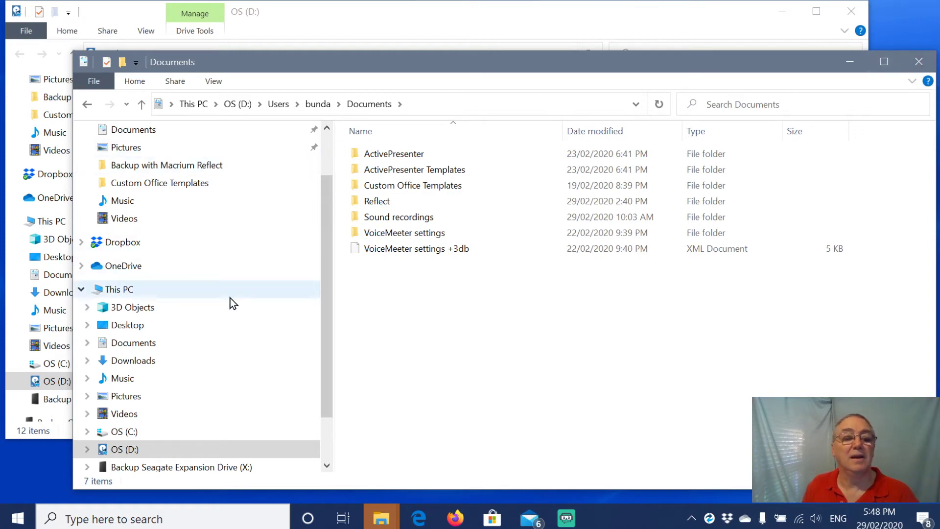
Return to the live OS (C:) drive and open the personal profile folder inside Users.
{"action": "left_click", "coordinate": [128, 434]}
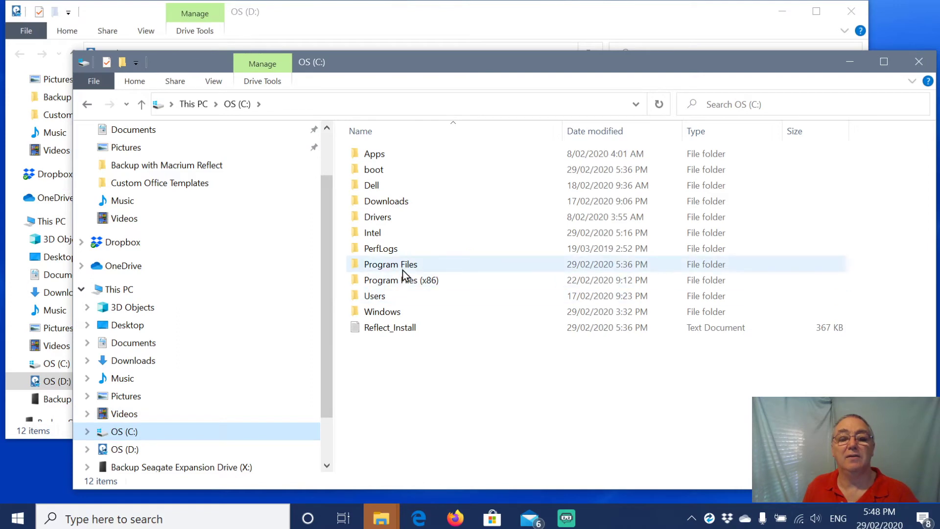
{"action": "left_click", "coordinate": [384, 294]}
{"action": "double_click", "coordinate": [385, 295]}
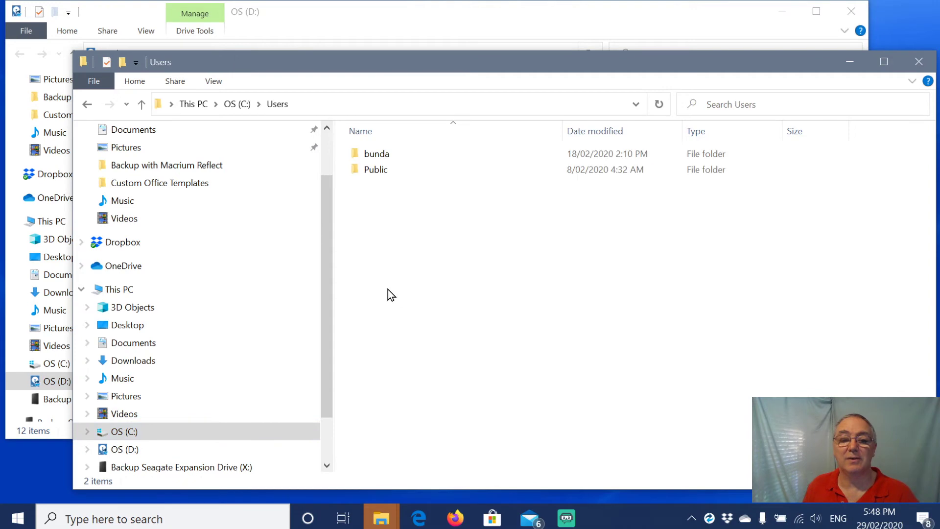
{"action": "double_click", "coordinate": [382, 155]}
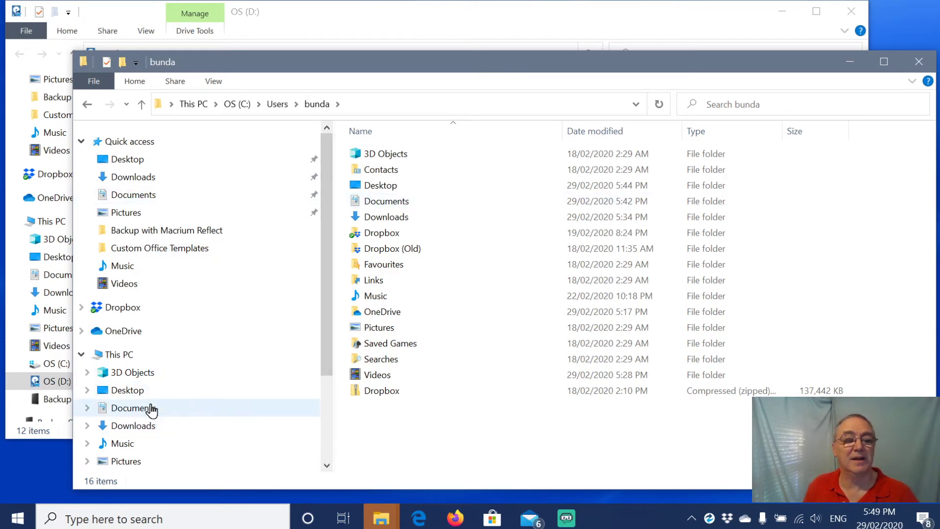
Move the Name Badges 10 template out of the Custom Office Templates folder in the live Documents.
{"action": "left_click", "coordinate": [151, 203]}
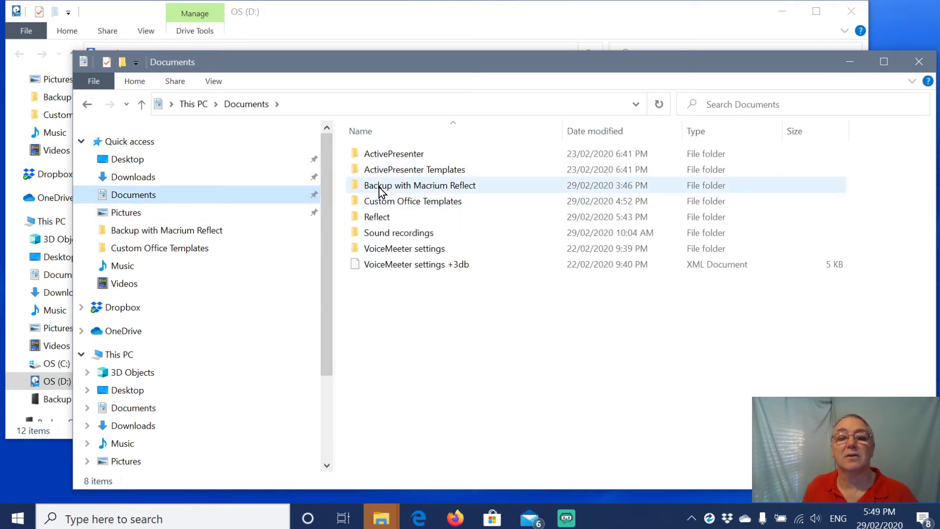
{"action": "left_click", "coordinate": [383, 204]}
{"action": "double_click", "coordinate": [384, 205]}
{"action": "left_click", "coordinate": [376, 160]}
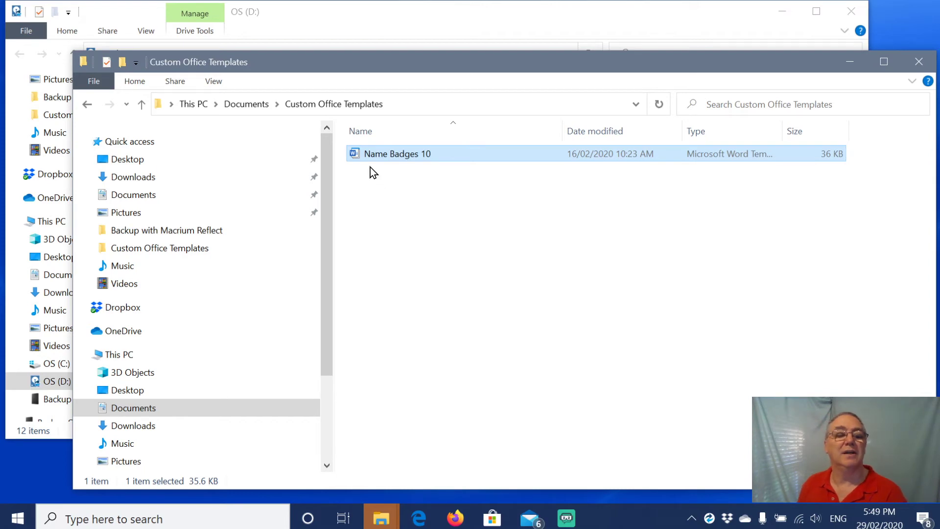
{"action": "mouse_move", "coordinate": [369, 156]}
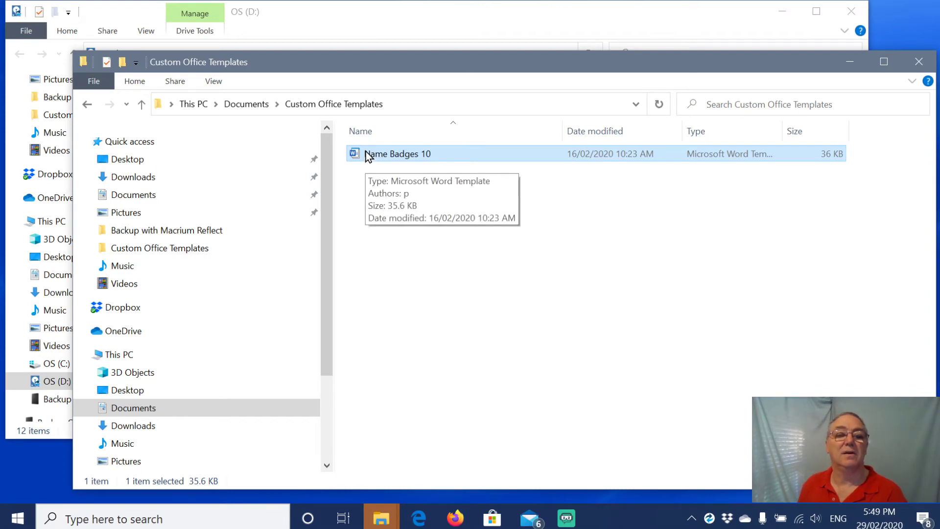
{"action": "left_click_drag", "start_coordinate": [367, 155], "coordinate": [195, 213]}
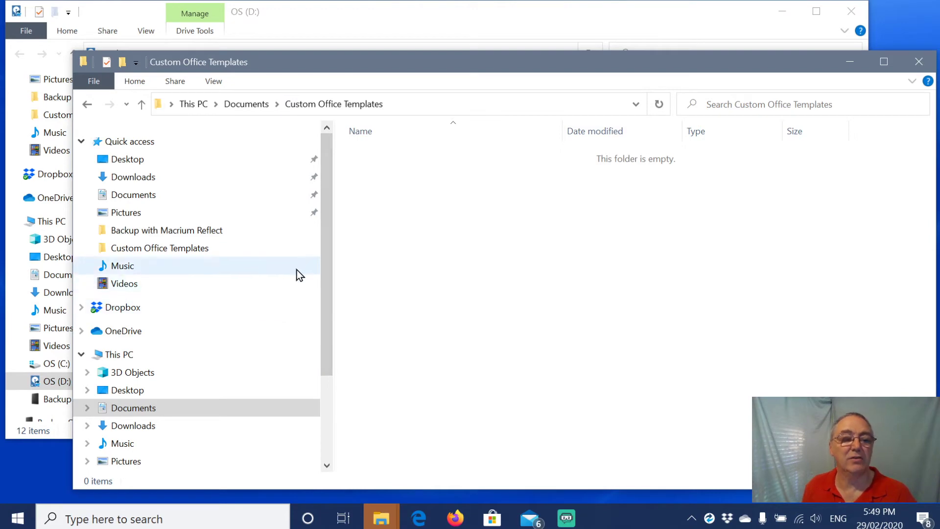
Open the Custom Office Templates folder in the personal profile's Documents on the mounted OS (D:) backup.
{"action": "left_click_drag", "start_coordinate": [328, 281], "coordinate": [336, 398]}
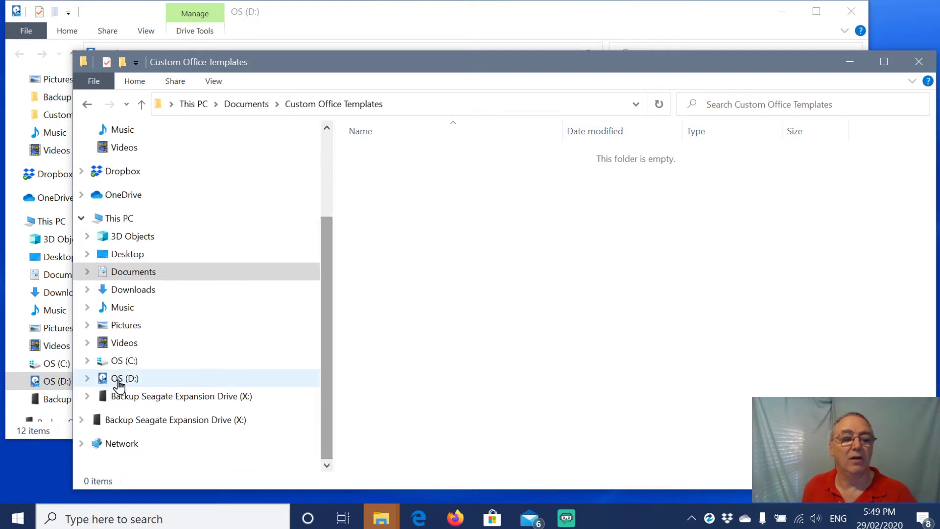
{"action": "left_click", "coordinate": [123, 379]}
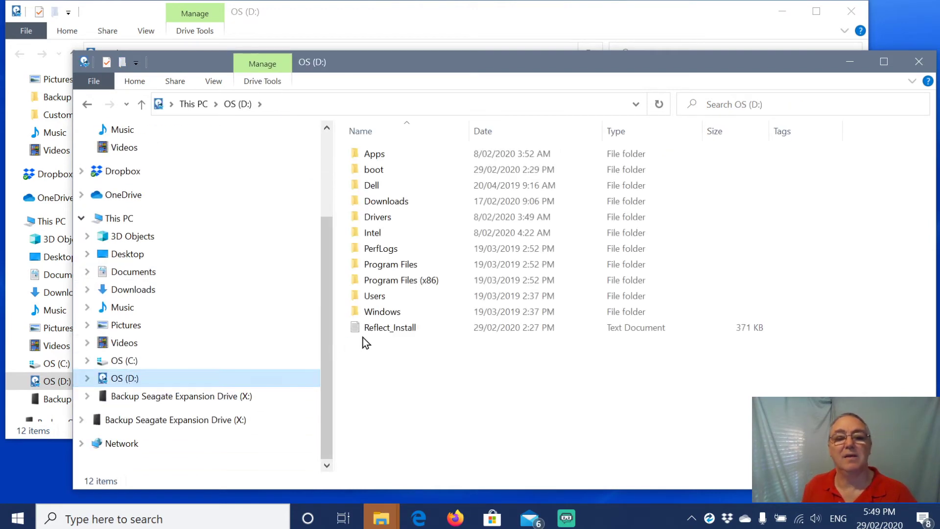
{"action": "double_click", "coordinate": [371, 297]}
{"action": "left_click", "coordinate": [376, 157]}
{"action": "double_click", "coordinate": [375, 158]}
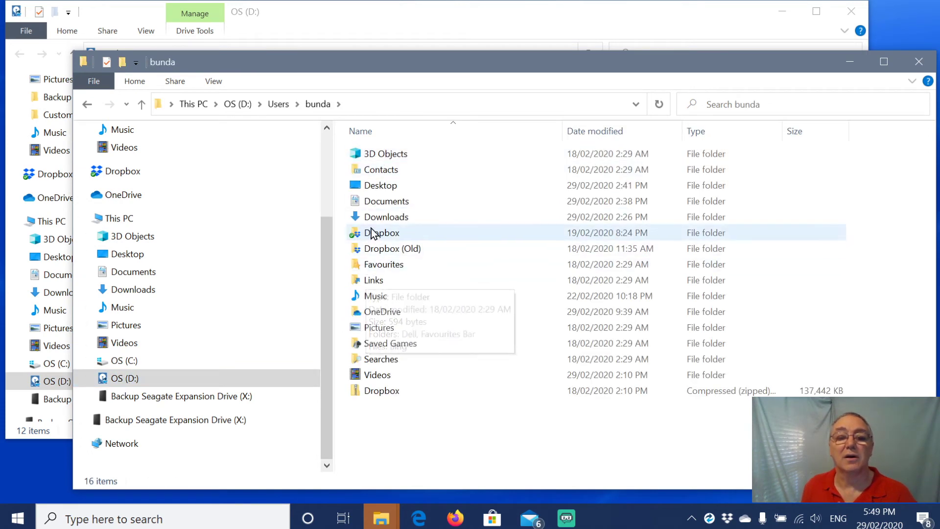
{"action": "left_click", "coordinate": [376, 203]}
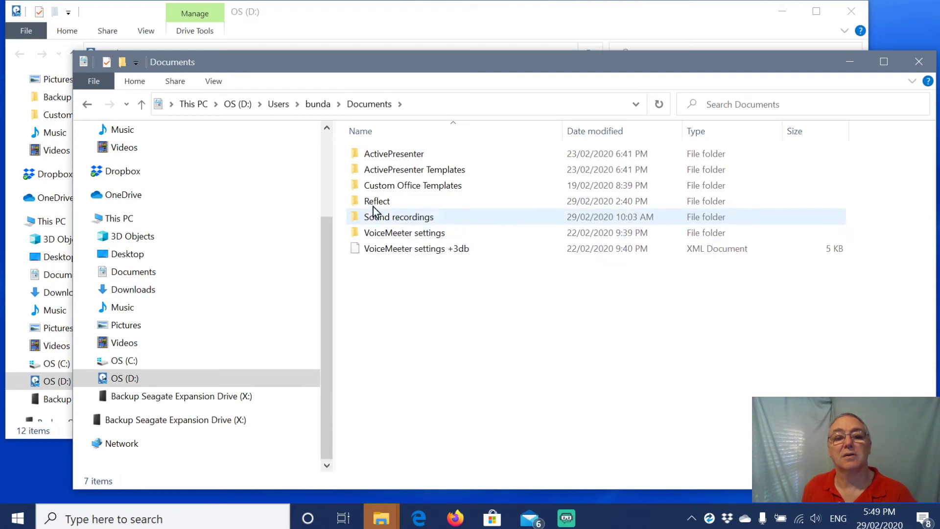
{"action": "double_click", "coordinate": [380, 189]}
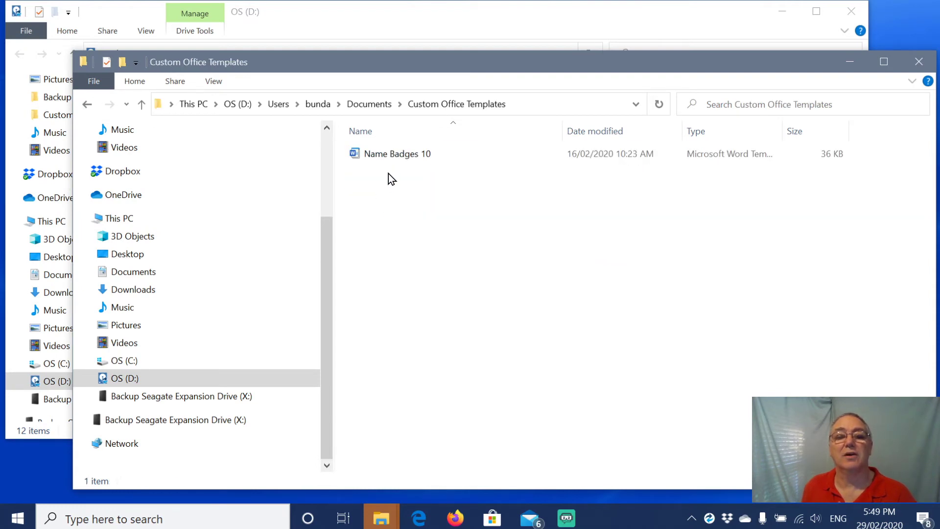
Copy the Name Badges 10 template from the mounted backup's Custom Office Templates folder.
{"action": "left_click_drag", "start_coordinate": [433, 63], "coordinate": [484, 59]}
{"action": "left_click", "coordinate": [444, 150]}
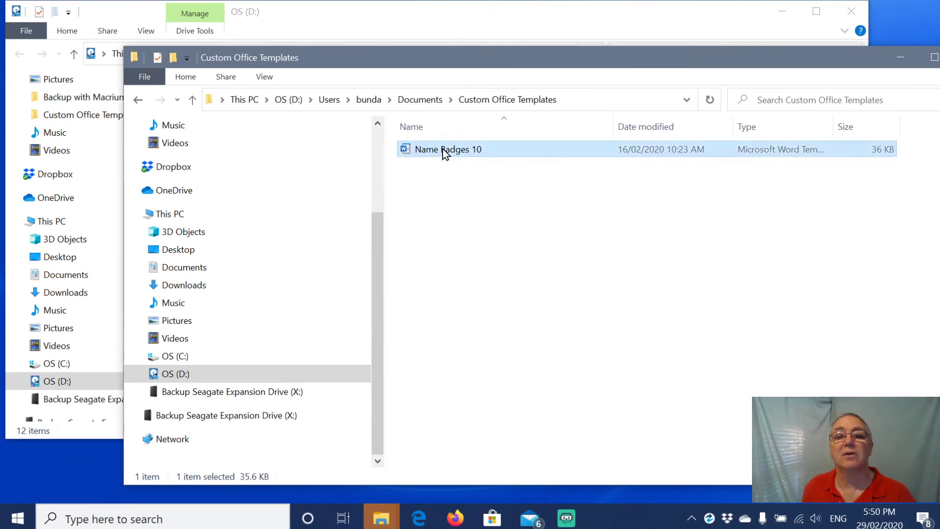
{"action": "right_click", "coordinate": [444, 151]}
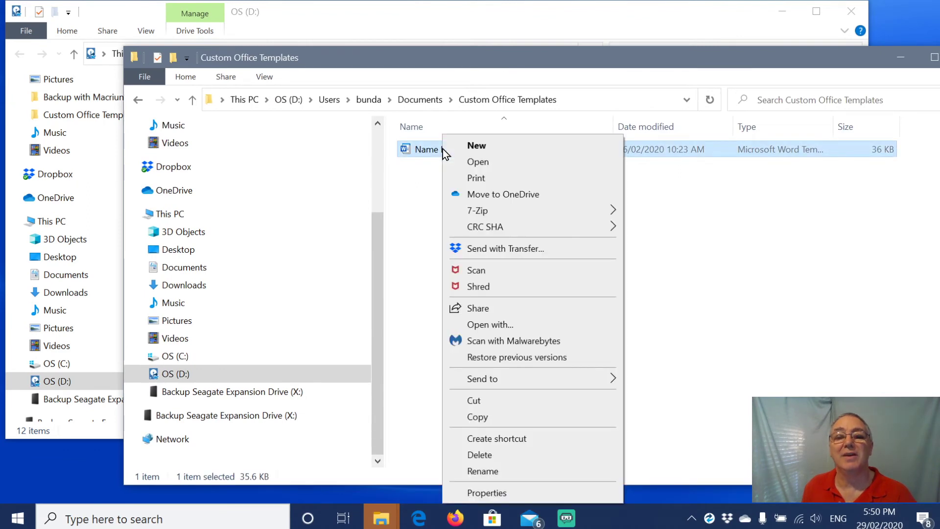
{"action": "left_click", "coordinate": [479, 415]}
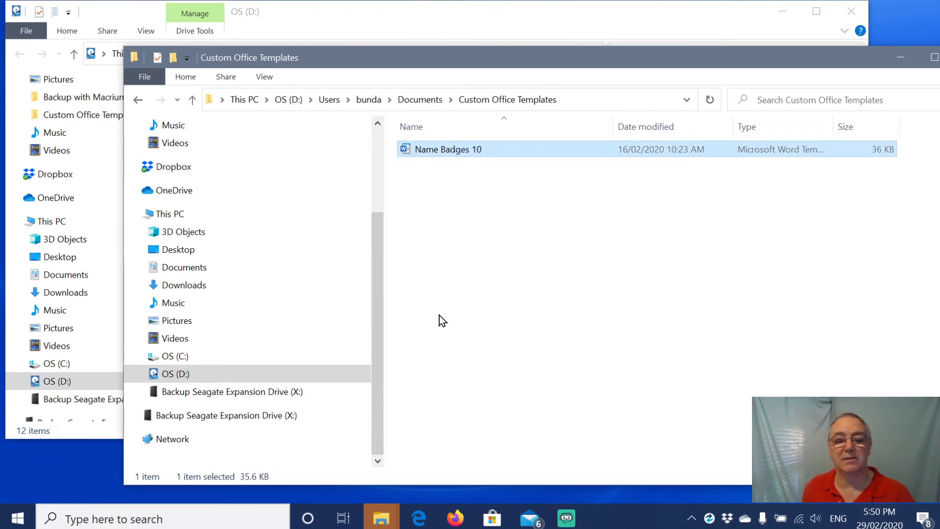
Paste the Name Badges 10 template into Custom Office Templates in the live Documents and reposition the window.
{"action": "left_click_drag", "start_coordinate": [378, 321], "coordinate": [378, 290]}
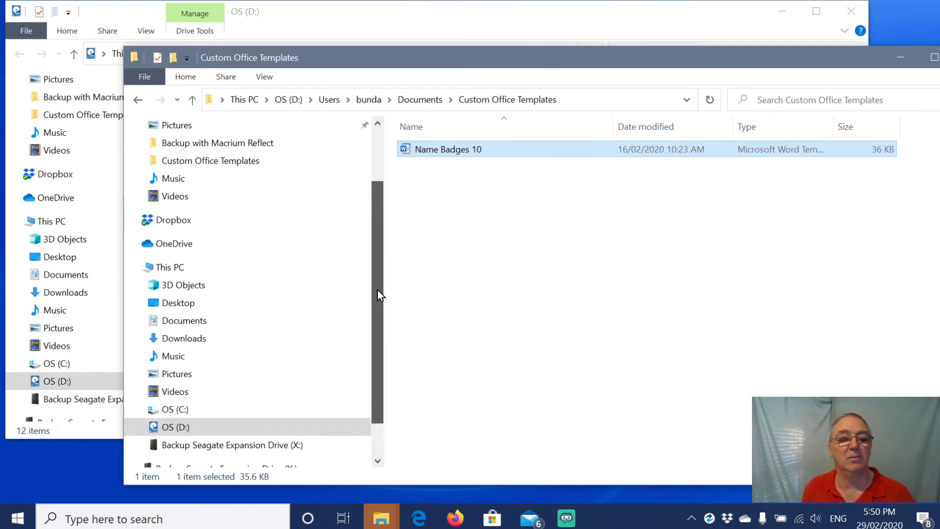
{"action": "left_click", "coordinate": [189, 324]}
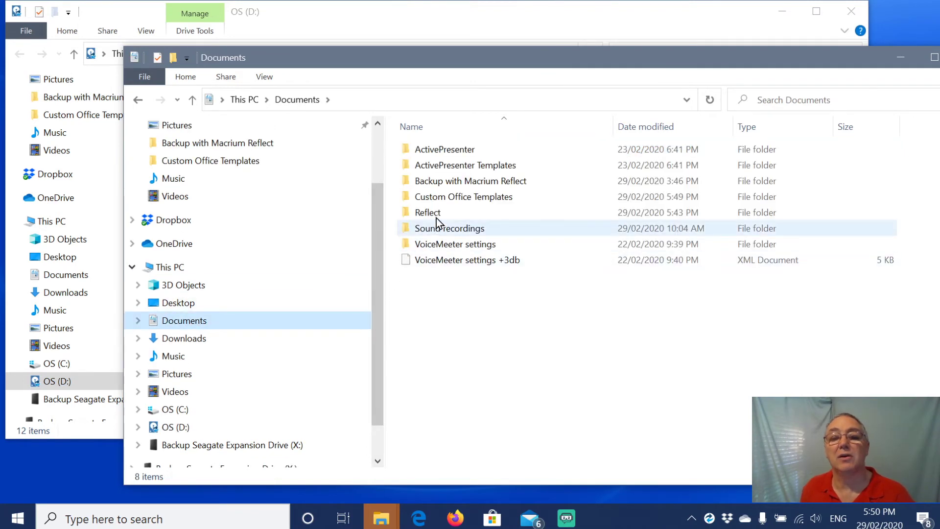
{"action": "double_click", "coordinate": [447, 196]}
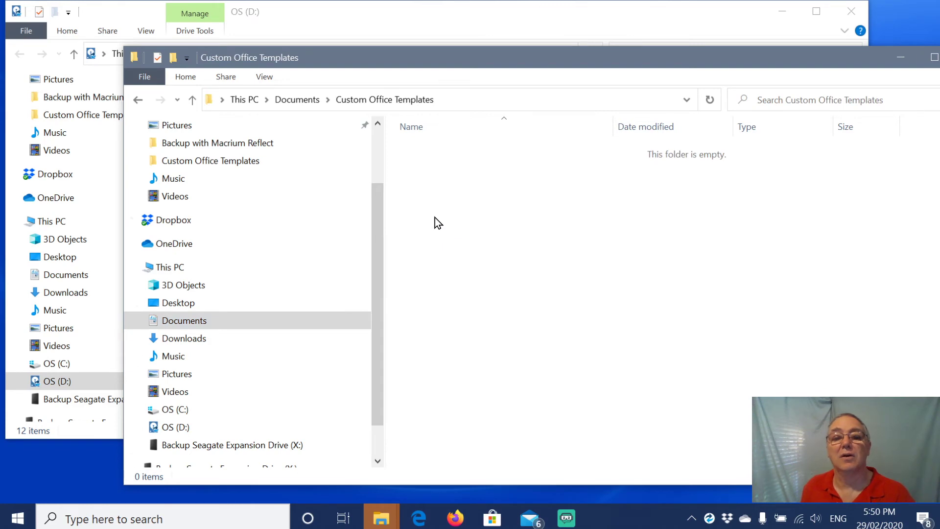
{"action": "right_click", "coordinate": [436, 219]}
{"action": "left_click", "coordinate": [479, 321]}
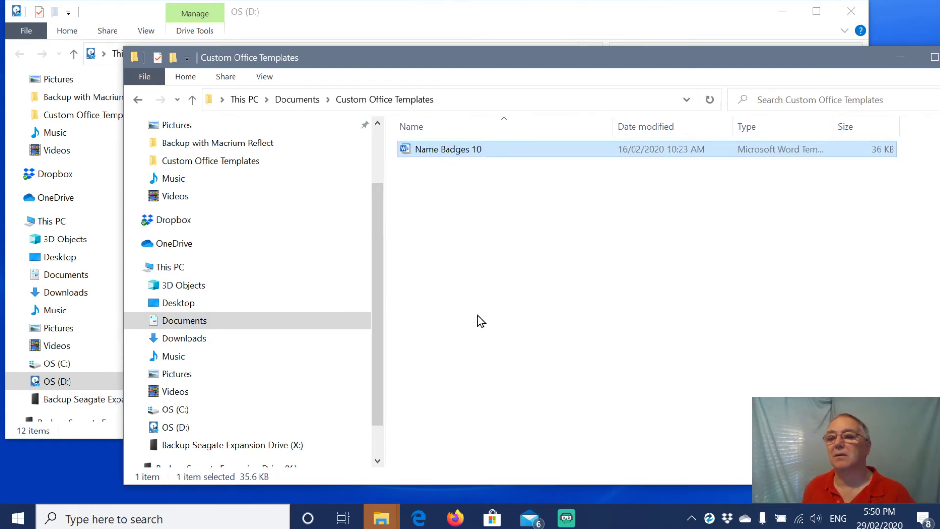
{"action": "left_click_drag", "start_coordinate": [731, 53], "coordinate": [654, 46]}
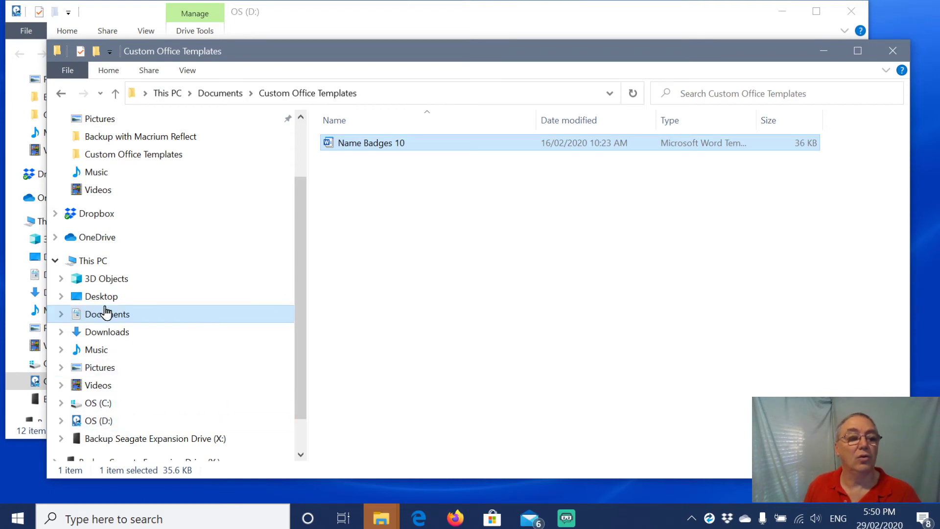
Compare the Macrium Reflect options offered for the mounted OS (D:) drive and the live OS (C:) drive in This PC.
{"action": "left_click", "coordinate": [93, 260]}
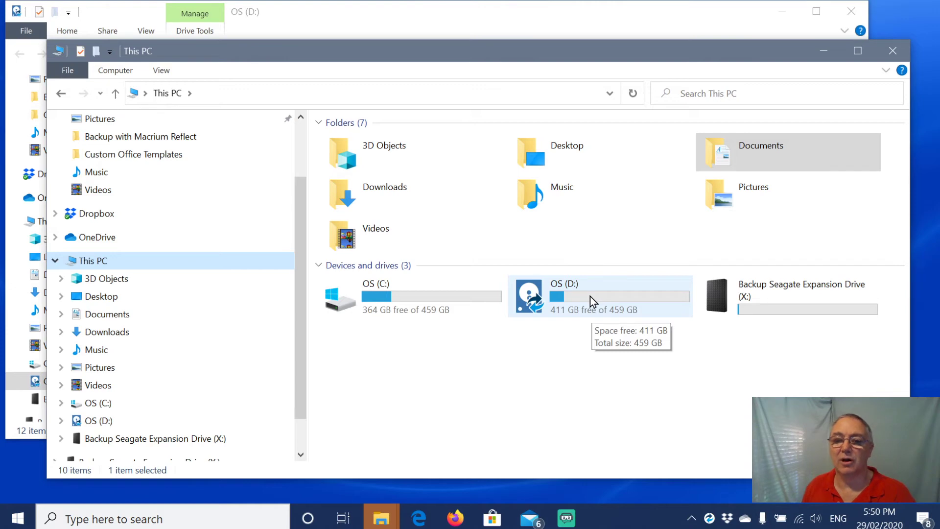
{"action": "right_click", "coordinate": [589, 296]}
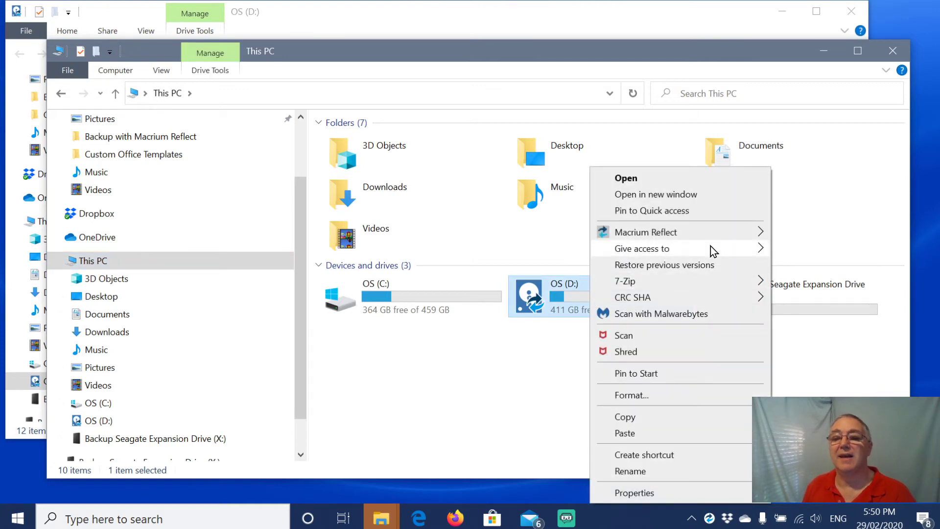
{"action": "mouse_move", "coordinate": [660, 240]}
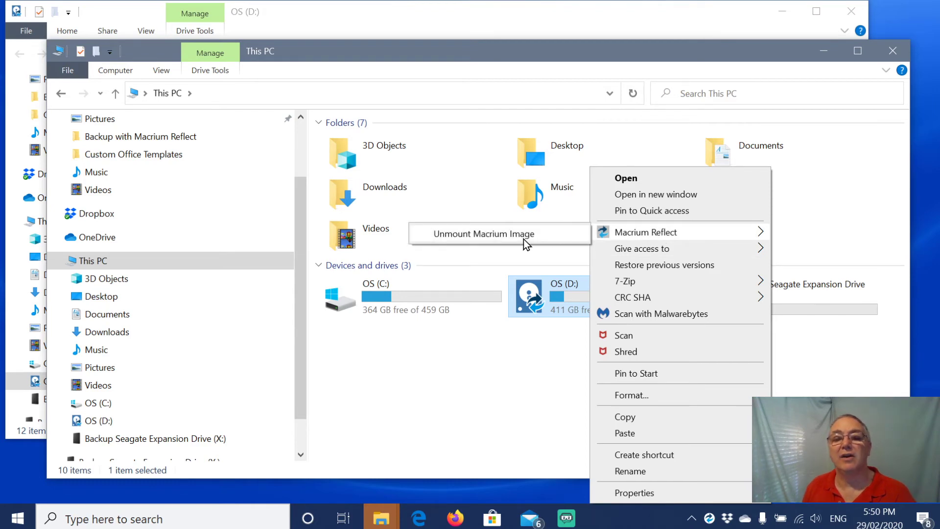
{"action": "right_click", "coordinate": [429, 305]}
{"action": "mouse_move", "coordinate": [507, 233]}
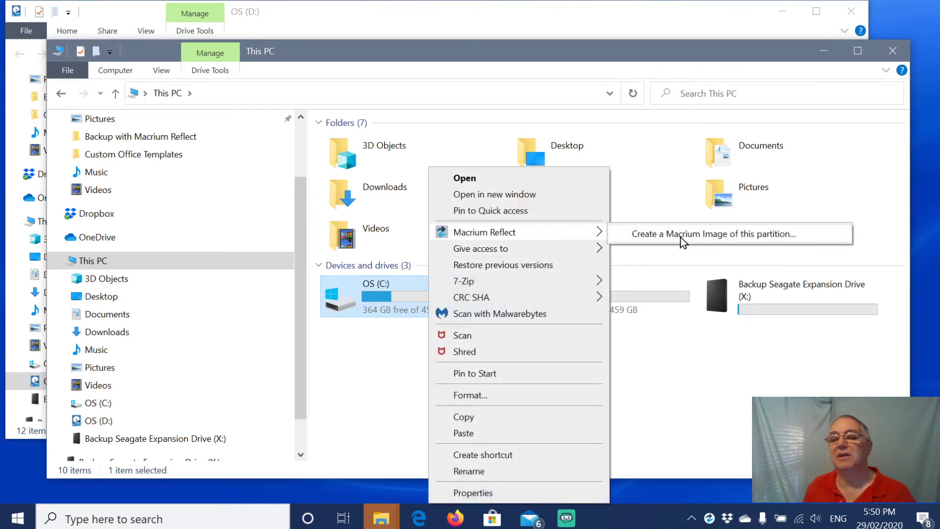
{"action": "left_click", "coordinate": [672, 404]}
Unmount the Macrium image mounted as OS (D:) from This PC.
{"action": "right_click", "coordinate": [598, 300]}
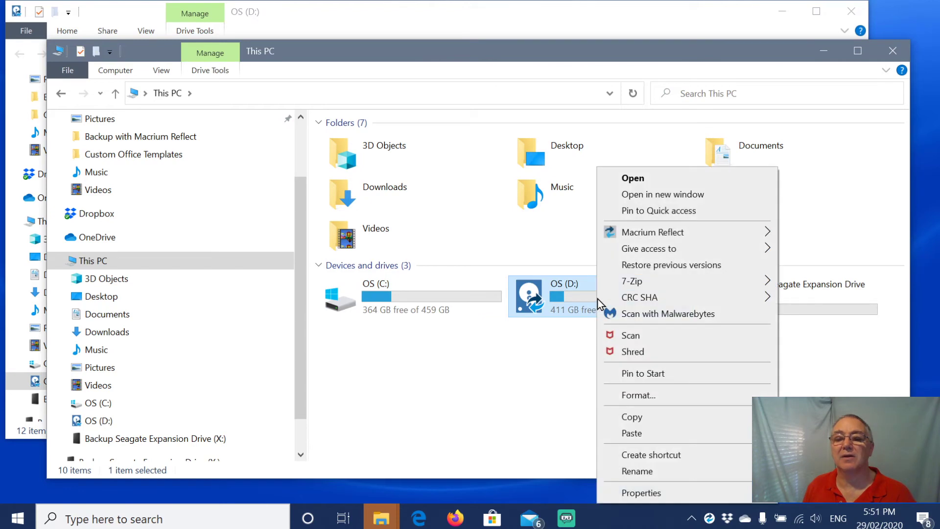
{"action": "mouse_move", "coordinate": [672, 239]}
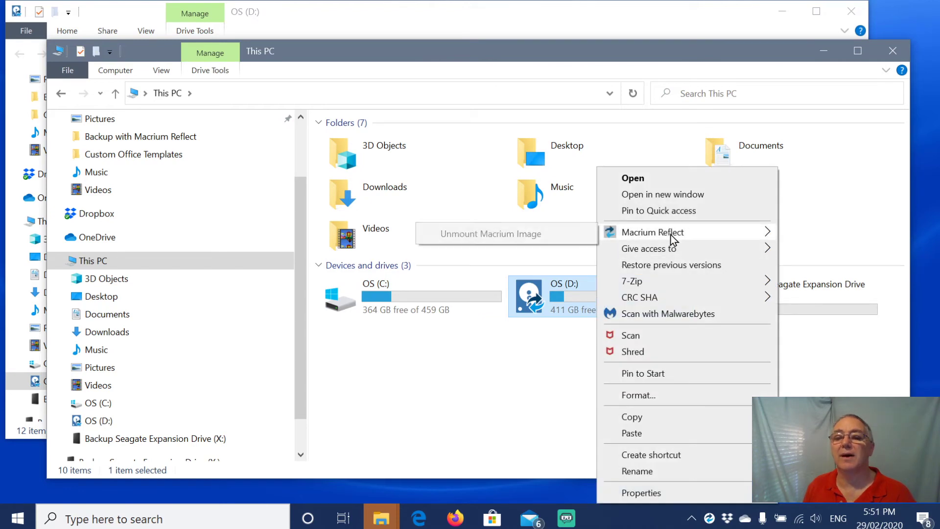
{"action": "left_click", "coordinate": [503, 234]}
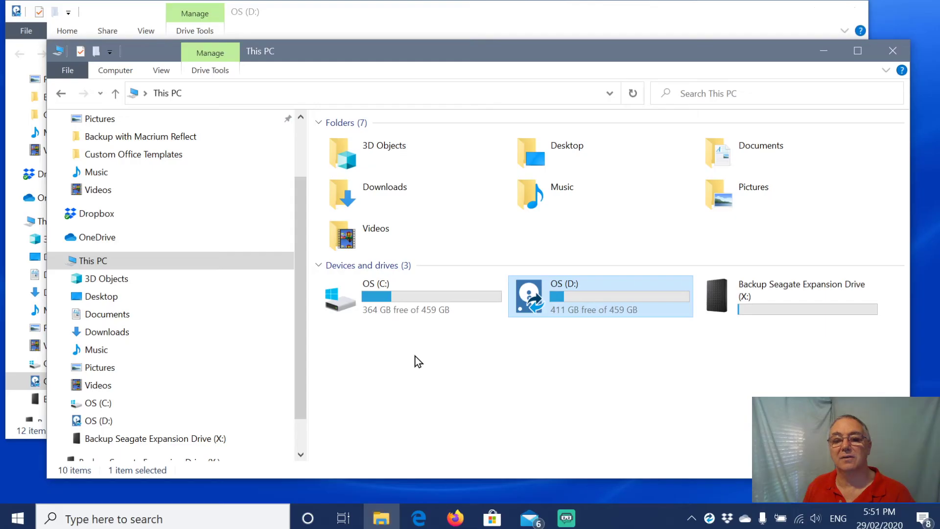
{"action": "left_click", "coordinate": [532, 274]}
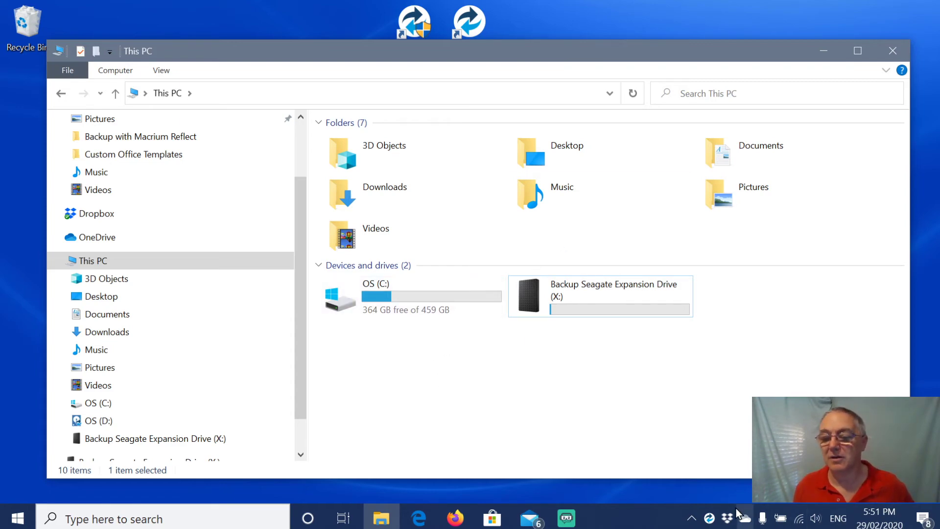
Close the This PC window and launch Macrium Reflect from the desktop, allowing it to run with administrator rights.
{"action": "mouse_move", "coordinate": [711, 520]}
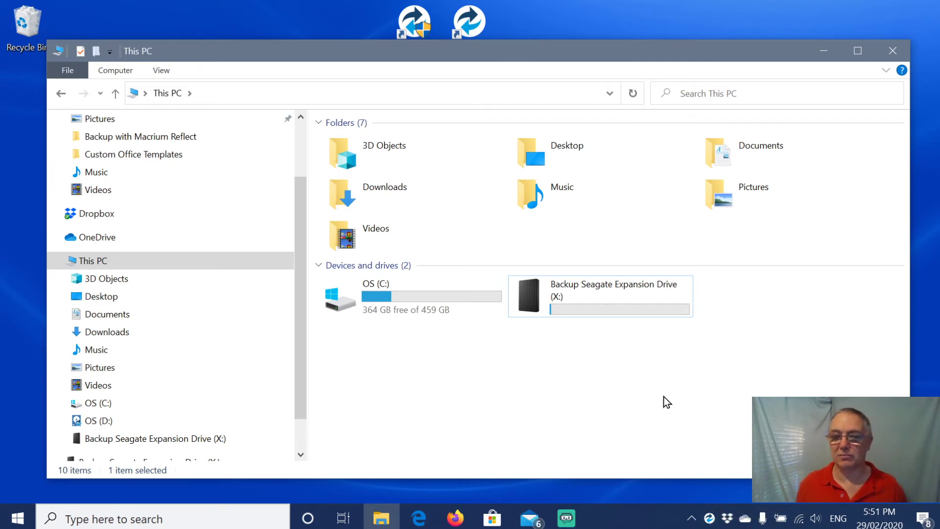
{"action": "left_click", "coordinate": [892, 52]}
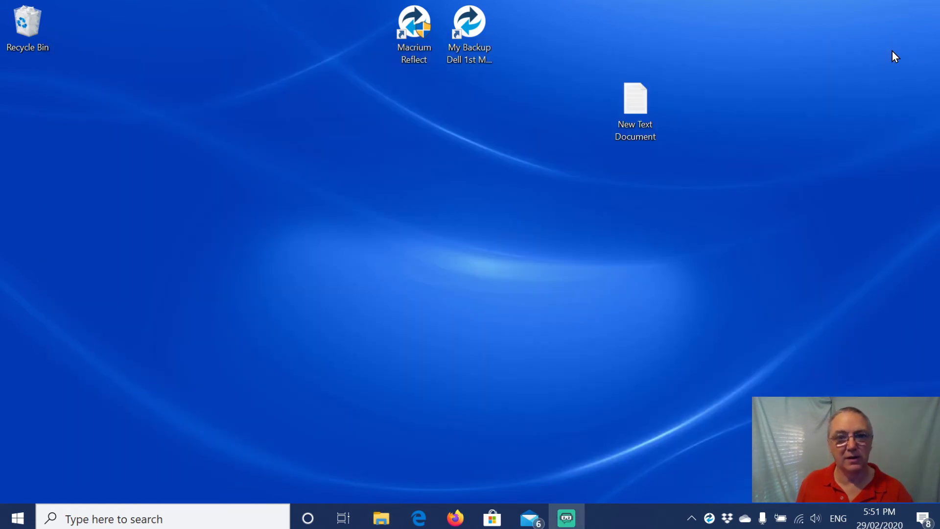
{"action": "double_click", "coordinate": [414, 28]}
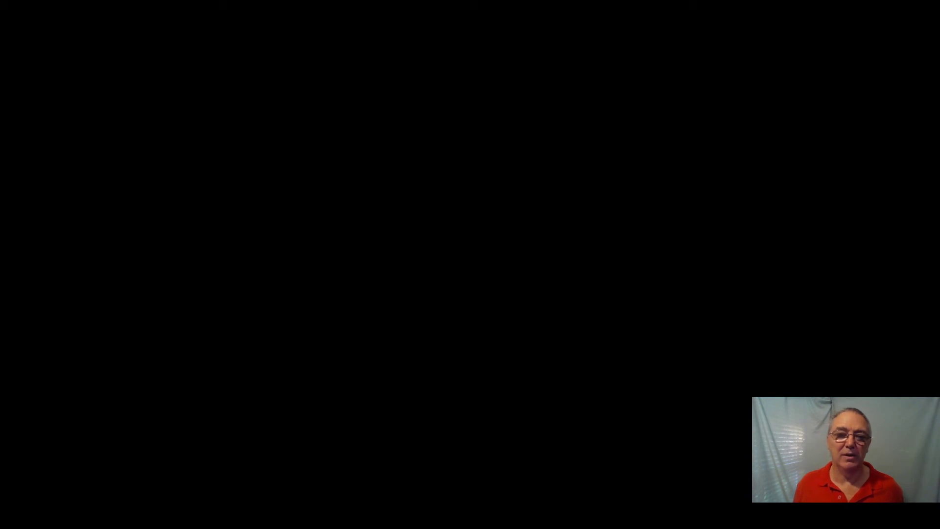
{"action": "left_click", "coordinate": [414, 298]}
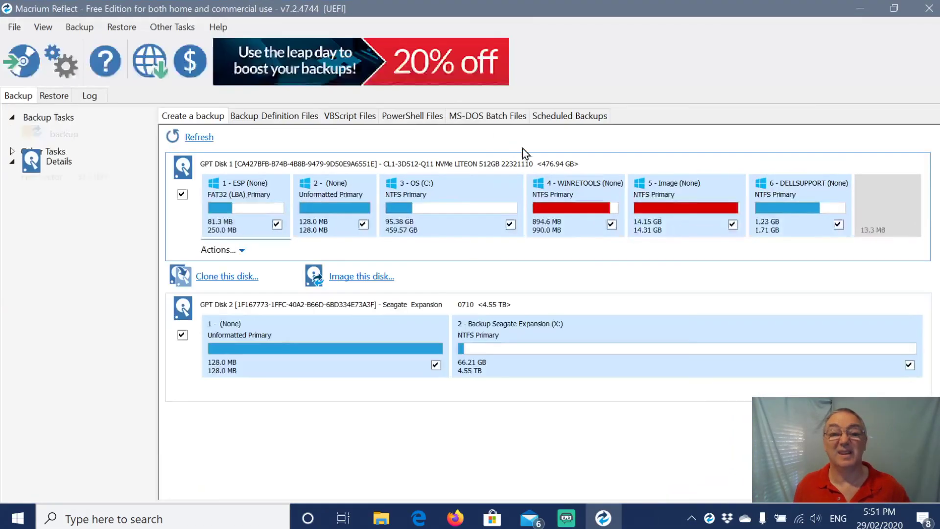
Review the device and boot menu options in the Rescue Media Builder, then close it without building.
{"action": "left_click", "coordinate": [182, 29]}
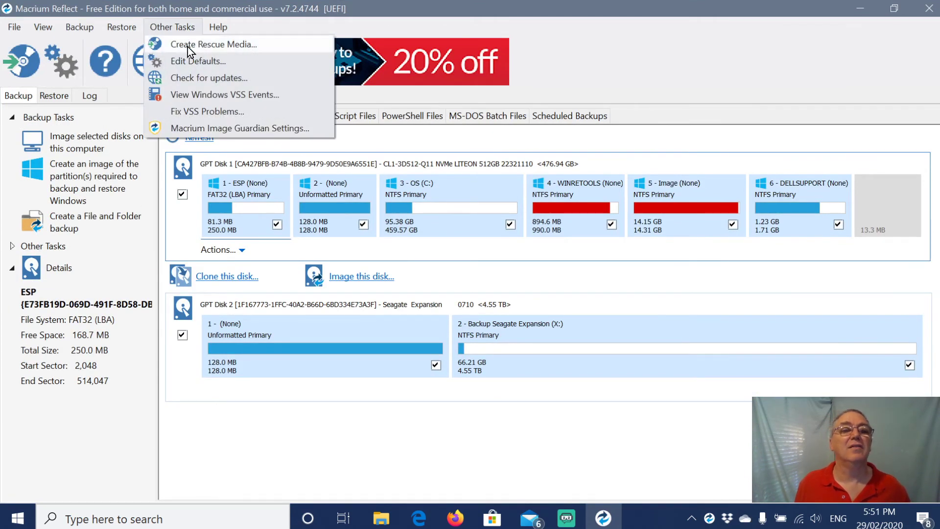
{"action": "left_click", "coordinate": [187, 46]}
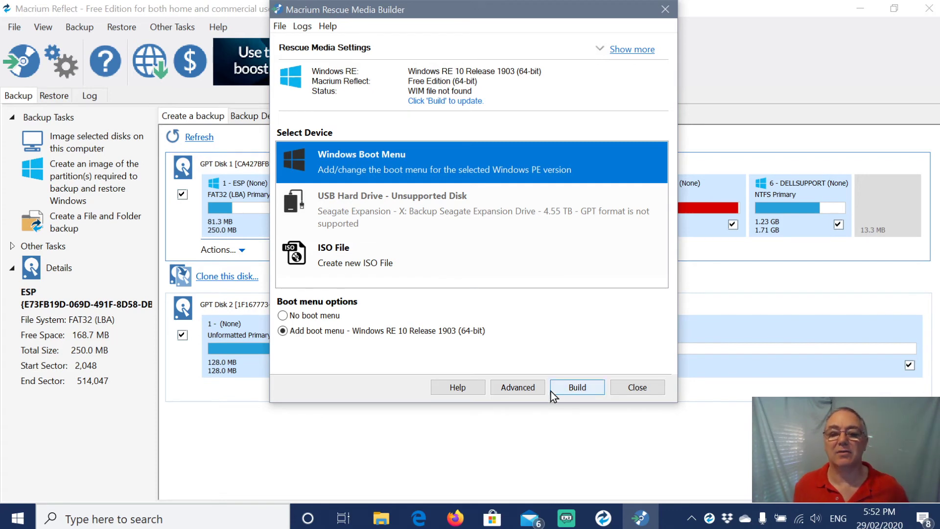
{"action": "left_click", "coordinate": [636, 387]}
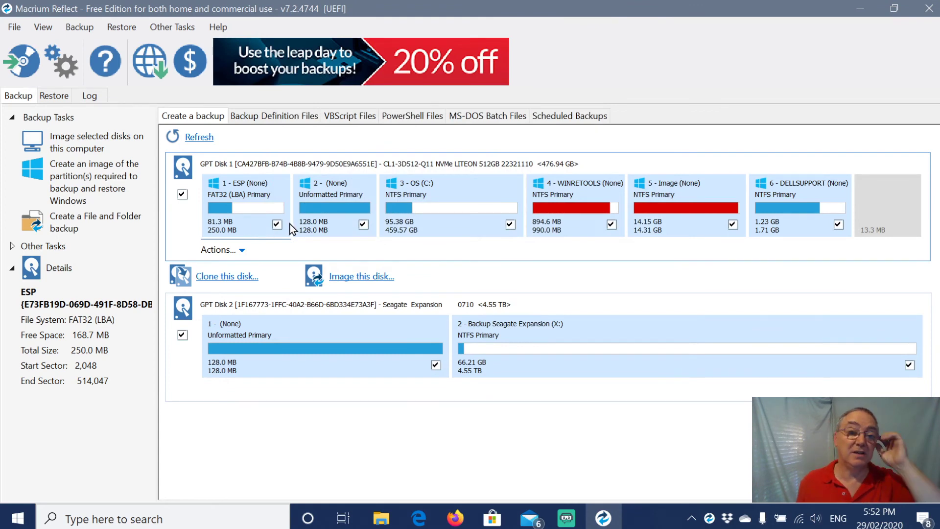
{"action": "left_click", "coordinate": [54, 96]}
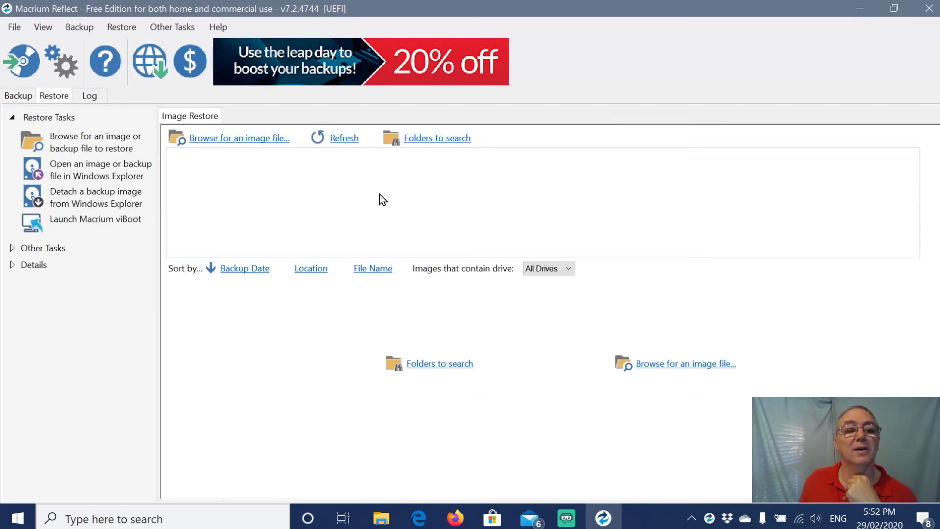
{"action": "left_click", "coordinate": [256, 139]}
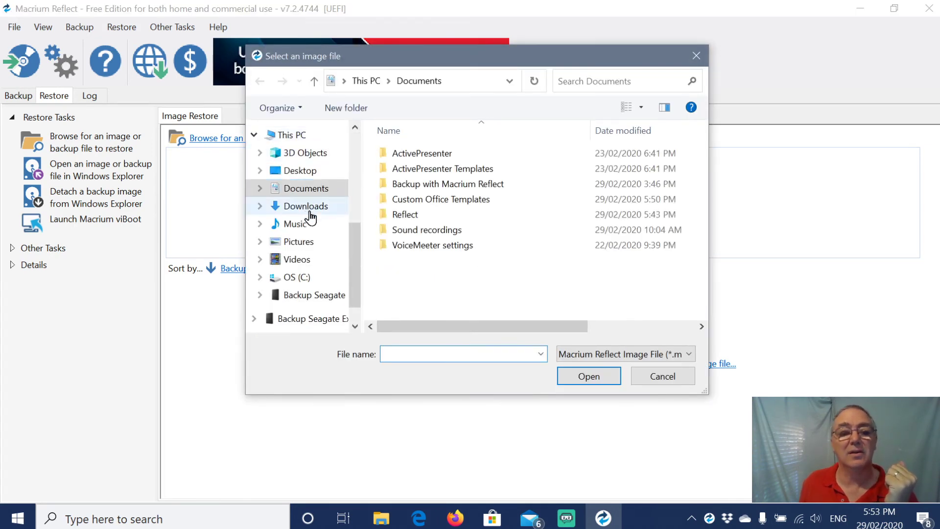
{"action": "left_click", "coordinate": [299, 278]}
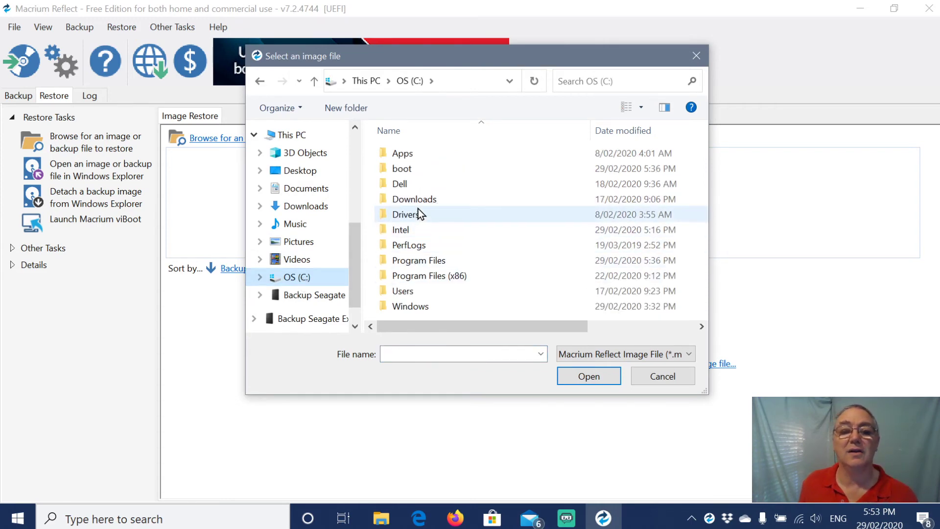
{"action": "left_click", "coordinate": [404, 294]}
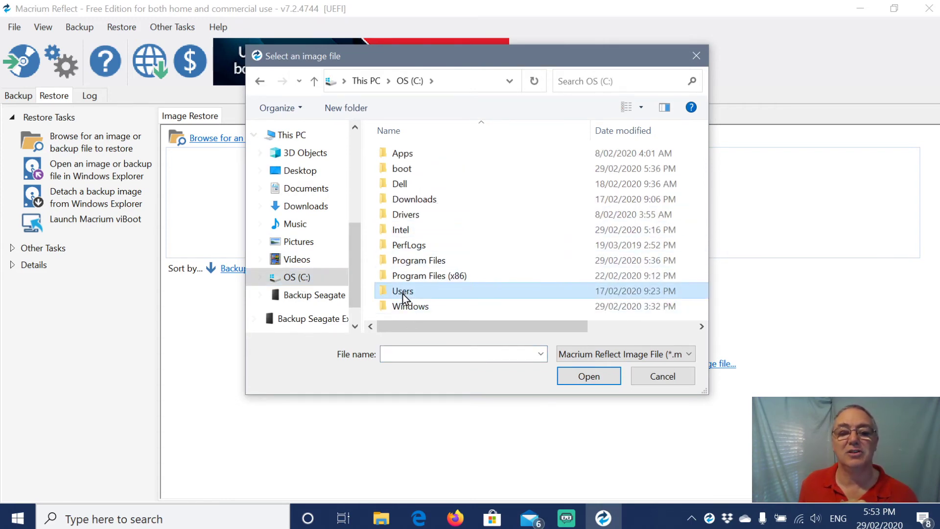
{"action": "double_click", "coordinate": [402, 294]}
{"action": "left_click", "coordinate": [405, 154]}
{"action": "double_click", "coordinate": [405, 153]}
{"action": "double_click", "coordinate": [401, 199]}
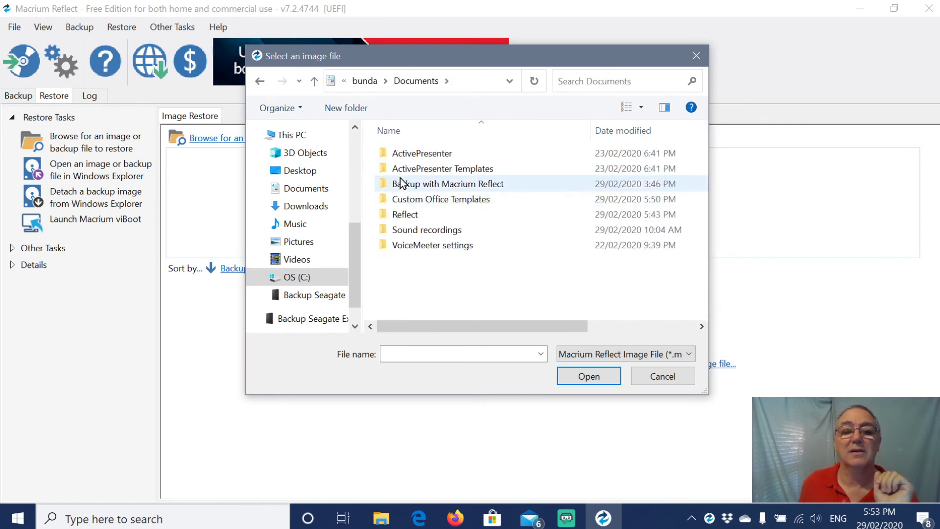
{"action": "double_click", "coordinate": [401, 184]}
{"action": "left_click", "coordinate": [410, 154]}
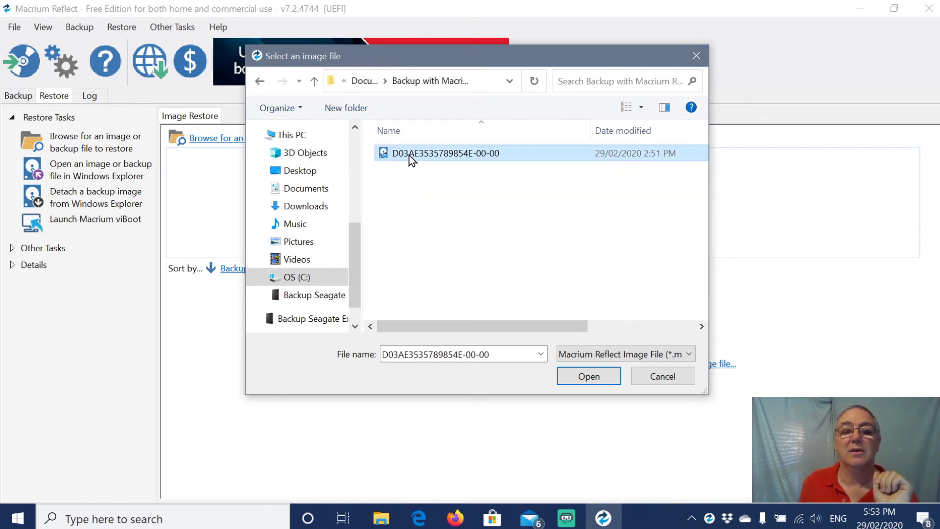
{"action": "left_click", "coordinate": [589, 370]}
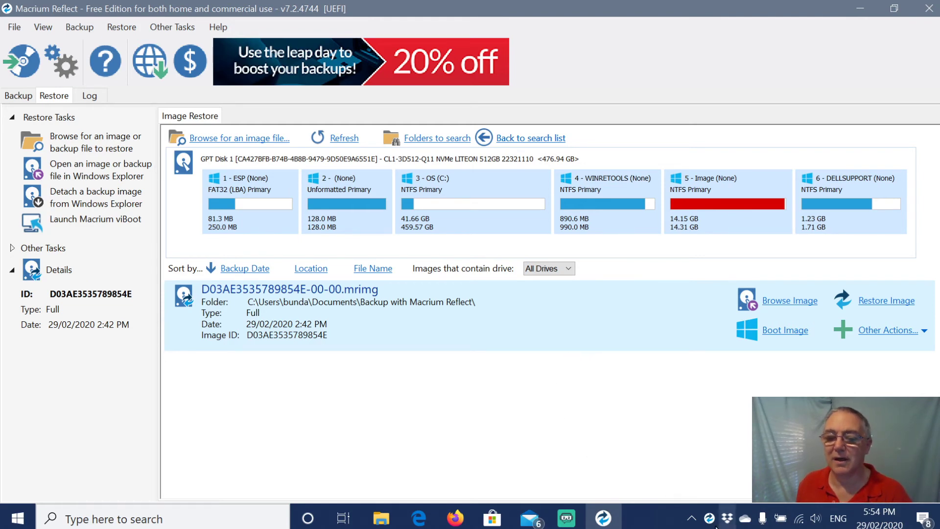
Close Macrium Reflect, switch to the Macrium download page in Firefox and dismiss its download thank-you dialog.
{"action": "mouse_move", "coordinate": [709, 523]}
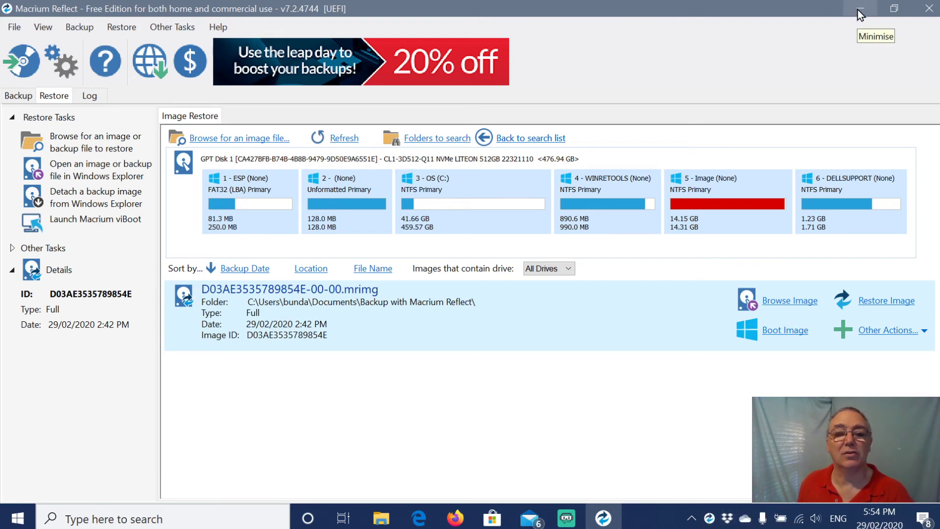
{"action": "left_click", "coordinate": [929, 9]}
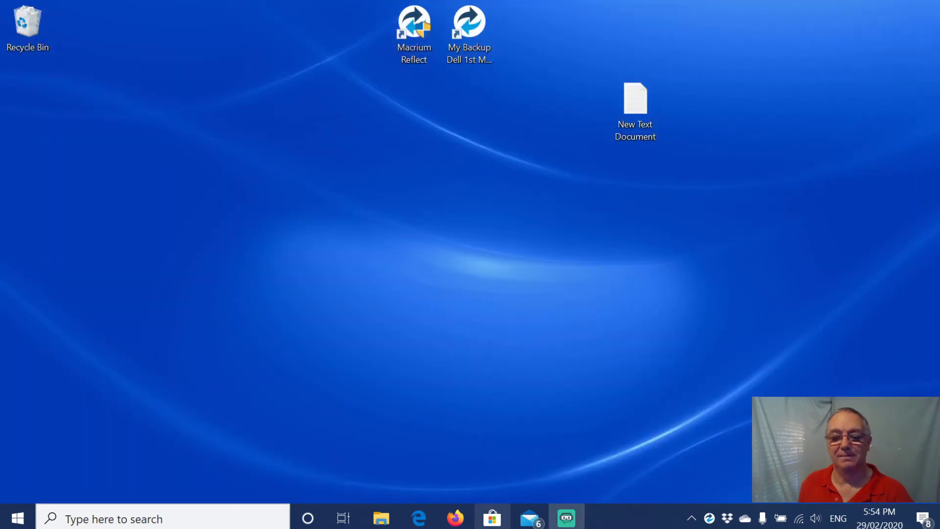
{"action": "mouse_move", "coordinate": [458, 527]}
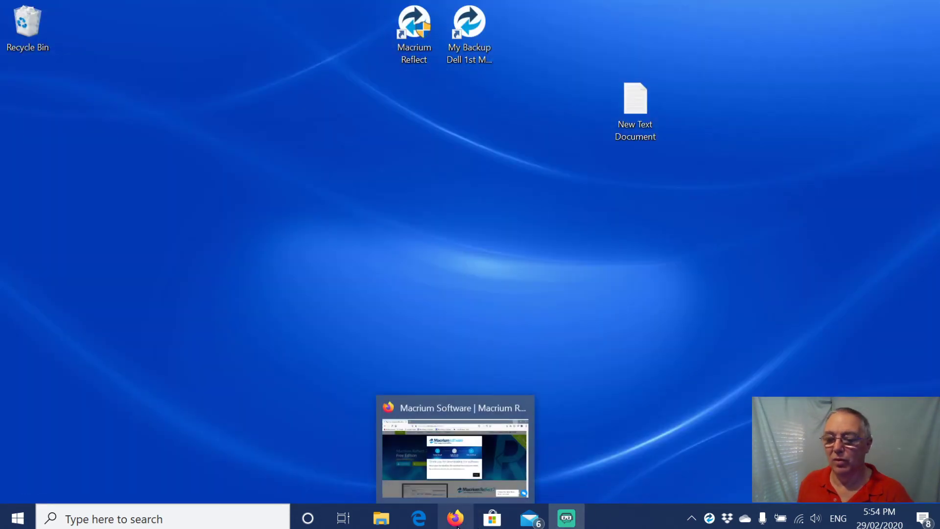
{"action": "left_click", "coordinate": [458, 527]}
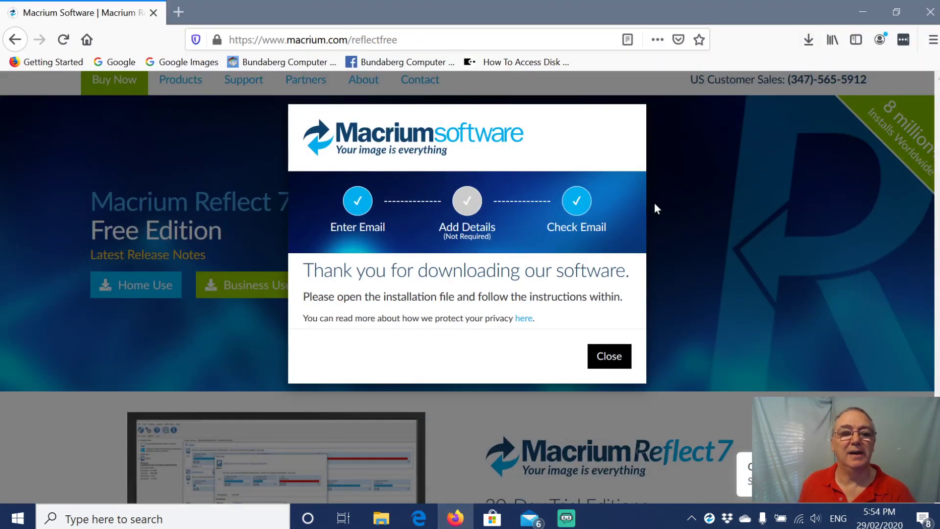
{"action": "left_click", "coordinate": [612, 357]}
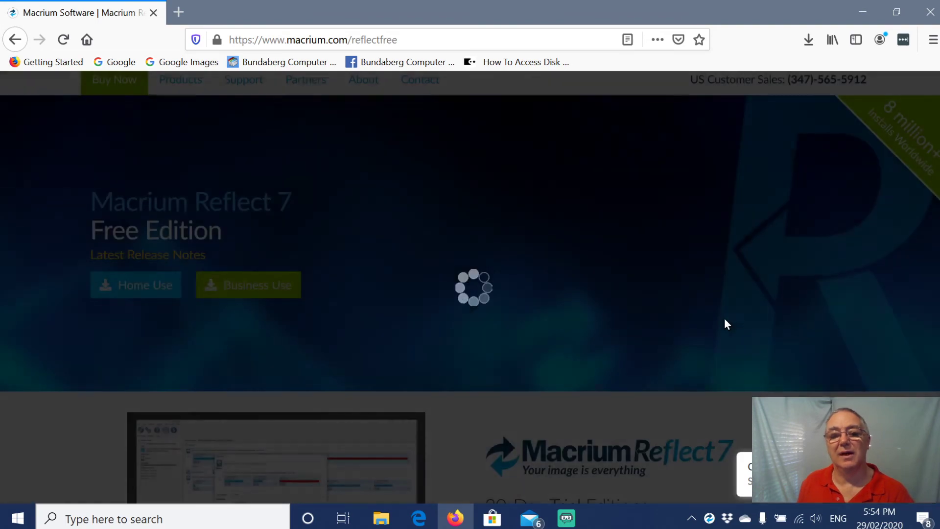
Compare the key features of the Free edition with the paid Macrium Reflect editions in the feature table.
{"action": "scroll", "coordinate": [665, 301], "scroll_direction": "down", "scroll_amount": 5}
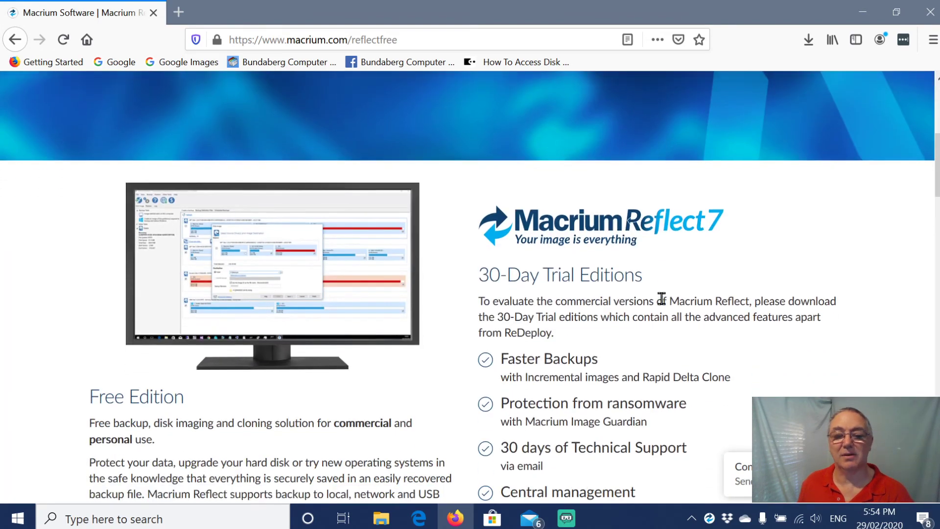
{"action": "scroll", "coordinate": [662, 298], "scroll_direction": "down", "scroll_amount": 11}
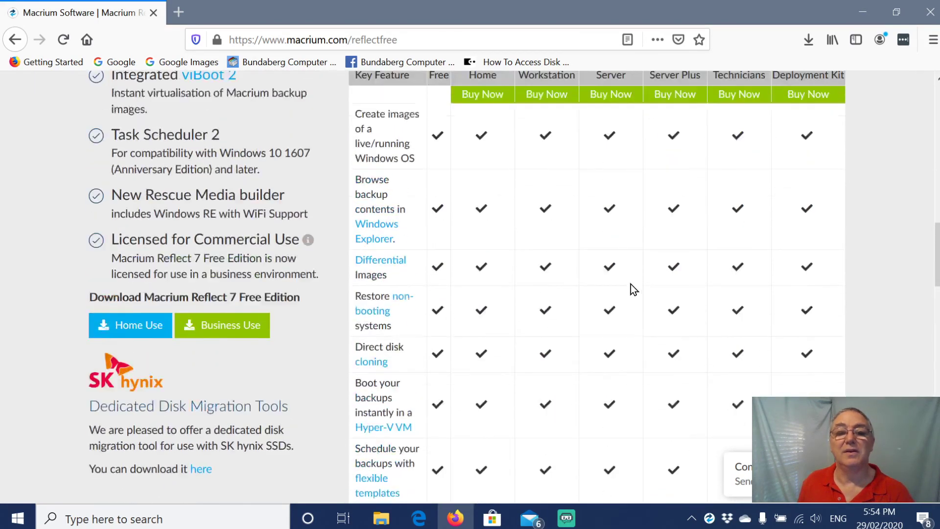
{"action": "scroll", "coordinate": [631, 284], "scroll_direction": "up", "scroll_amount": 2}
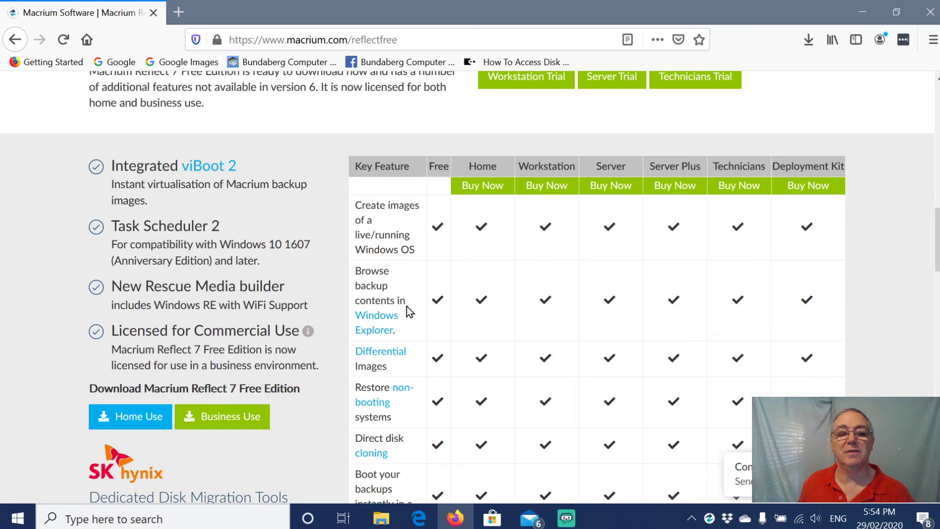
{"action": "scroll", "coordinate": [398, 311], "scroll_direction": "down", "scroll_amount": 2}
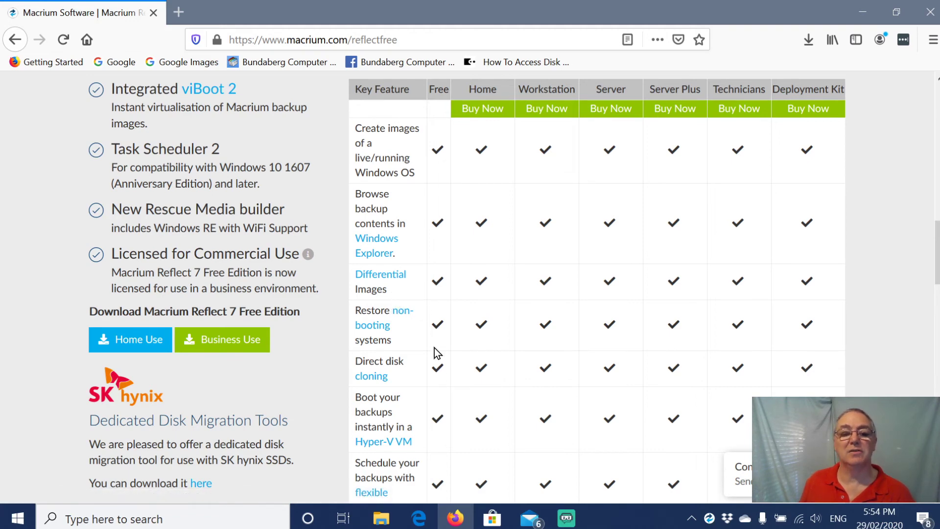
{"action": "scroll", "coordinate": [433, 350], "scroll_direction": "down", "scroll_amount": 3}
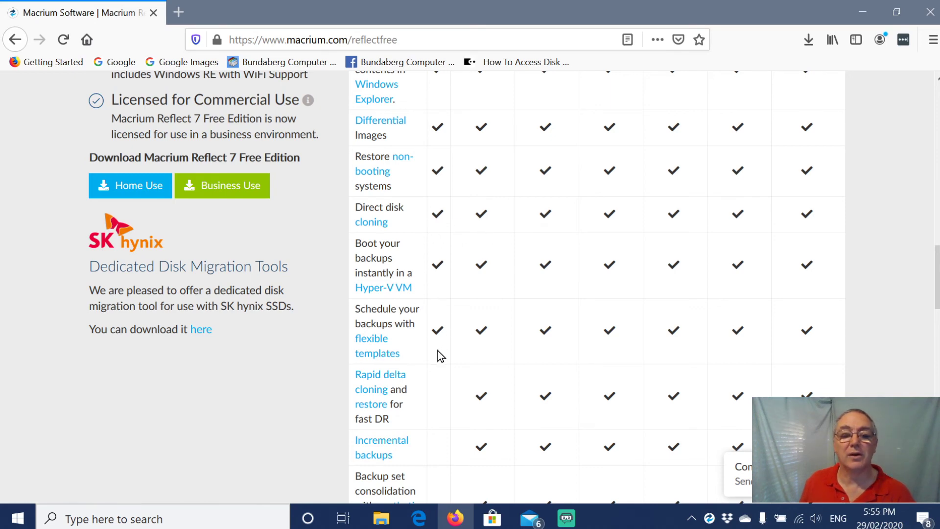
{"action": "scroll", "coordinate": [572, 366], "scroll_direction": "down", "scroll_amount": 3}
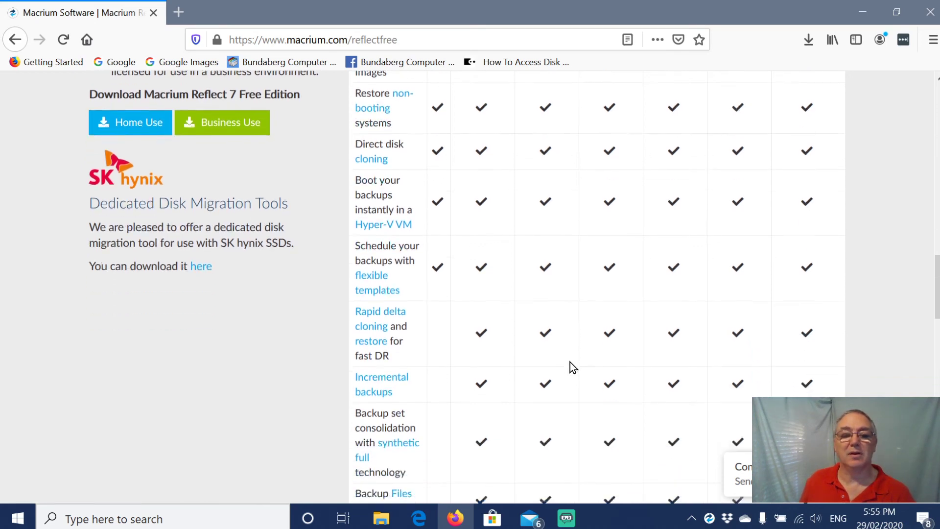
{"action": "scroll", "coordinate": [570, 362], "scroll_direction": "down", "scroll_amount": 3}
{"action": "scroll", "coordinate": [569, 363], "scroll_direction": "up", "scroll_amount": 5}
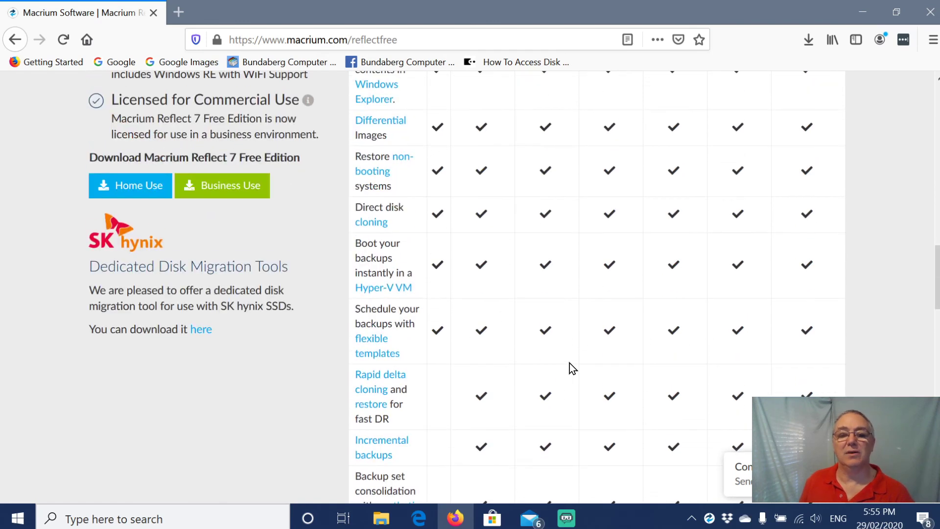
{"action": "scroll", "coordinate": [568, 365], "scroll_direction": "down", "scroll_amount": 1}
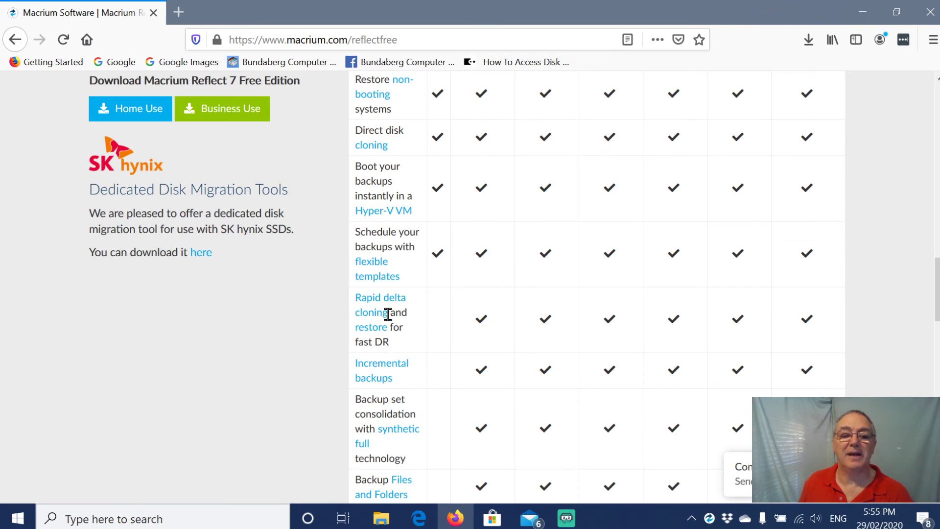
{"action": "scroll", "coordinate": [438, 384], "scroll_direction": "down", "scroll_amount": 1}
{"action": "scroll", "coordinate": [438, 384], "scroll_direction": "down", "scroll_amount": 1}
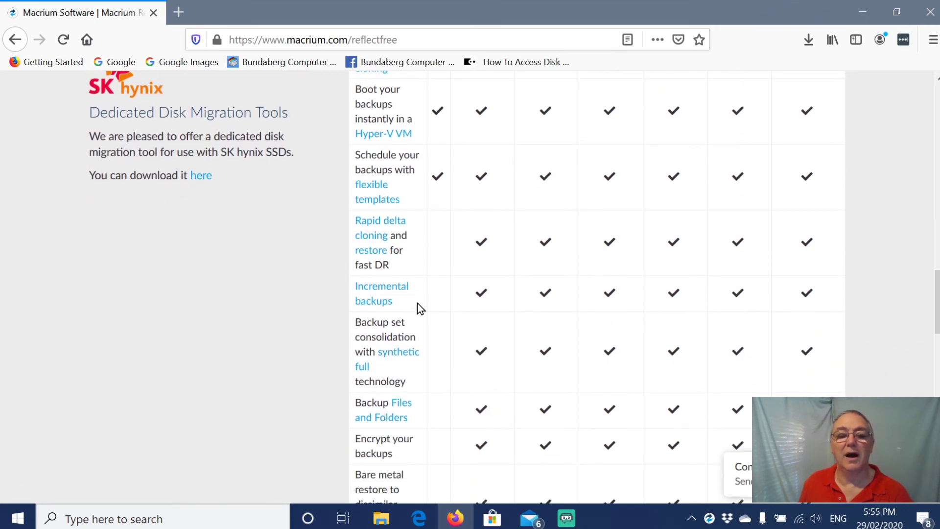
Open the Incremental backups article from the feature table and read about differential images, incremental images and maintaining backup sets.
{"action": "left_click", "coordinate": [396, 289]}
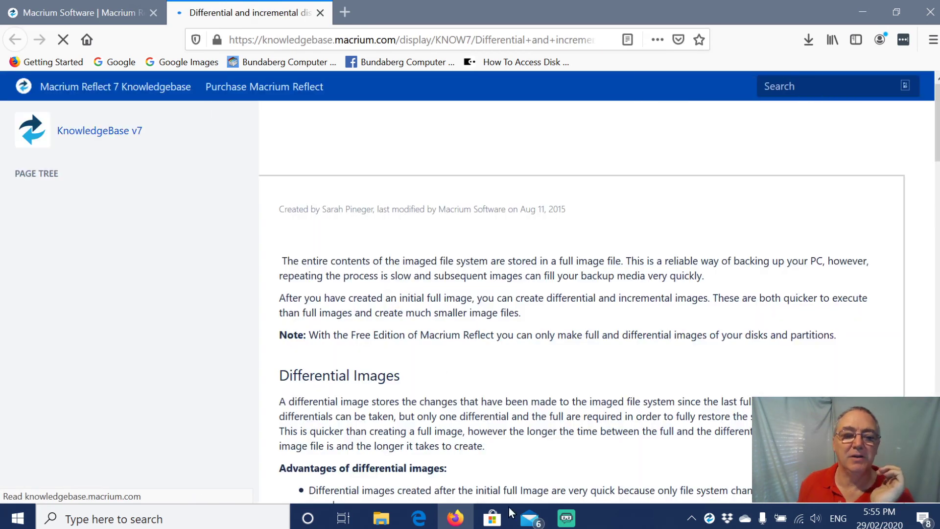
{"action": "scroll", "coordinate": [527, 412], "scroll_direction": "down", "scroll_amount": 5}
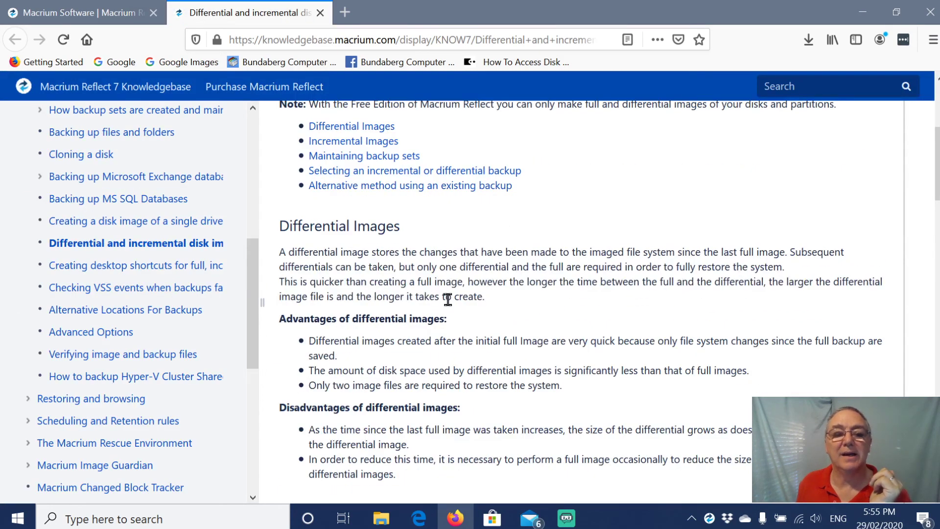
{"action": "scroll", "coordinate": [448, 299], "scroll_direction": "down", "scroll_amount": 3}
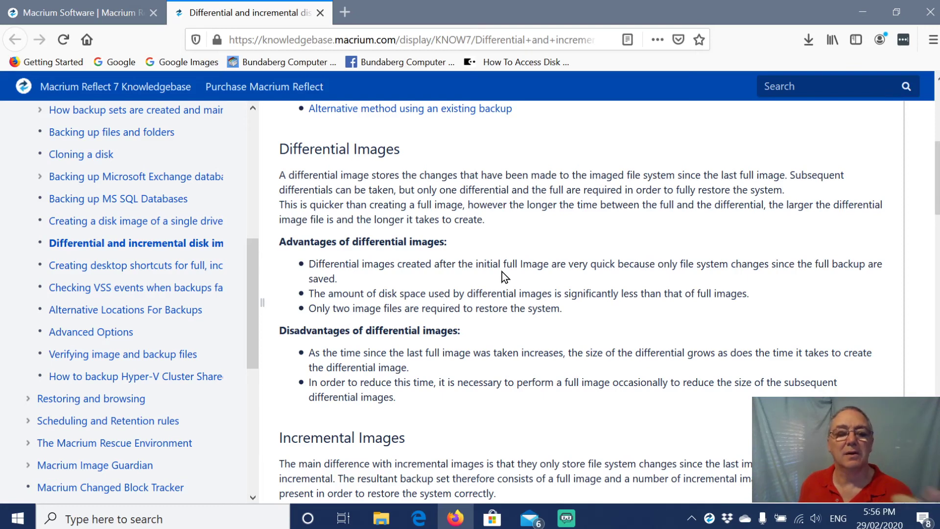
{"action": "scroll", "coordinate": [546, 360], "scroll_direction": "down", "scroll_amount": 3}
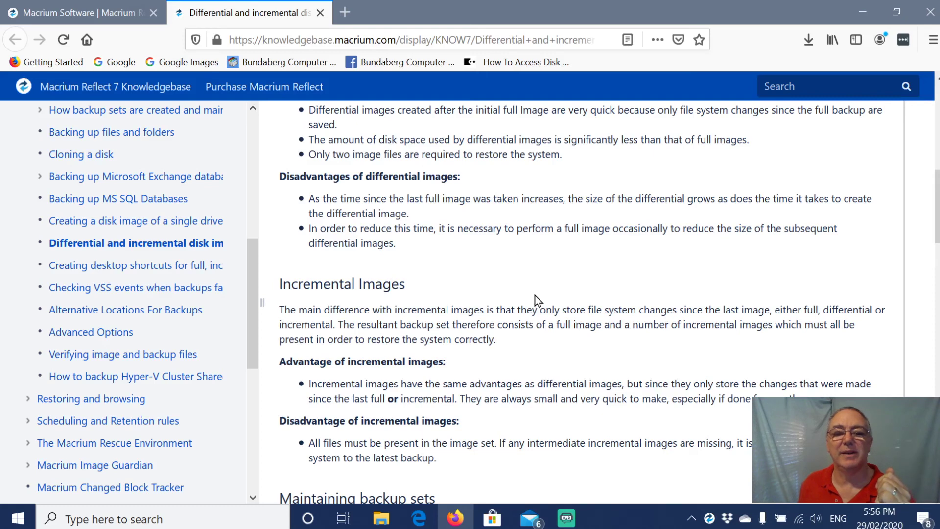
{"action": "scroll", "coordinate": [530, 294], "scroll_direction": "down", "scroll_amount": 2}
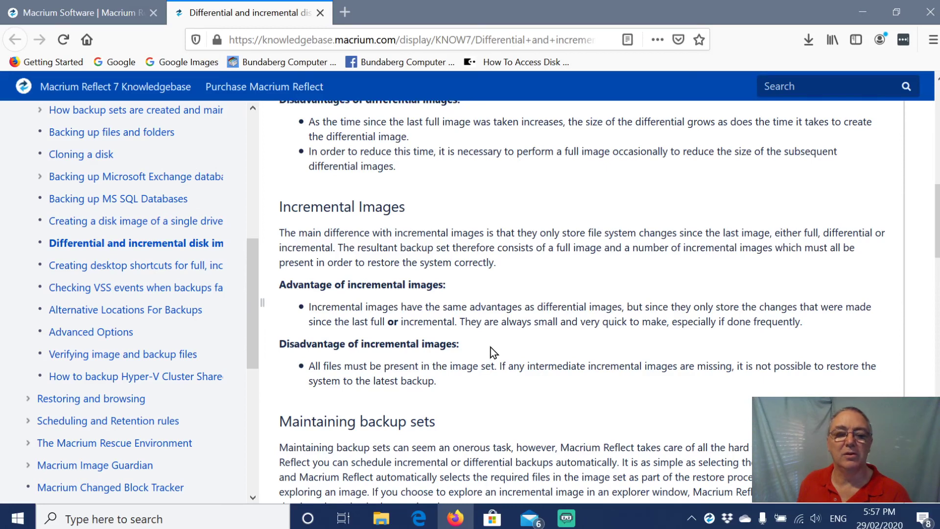
{"action": "scroll", "coordinate": [491, 349], "scroll_direction": "down", "scroll_amount": 3}
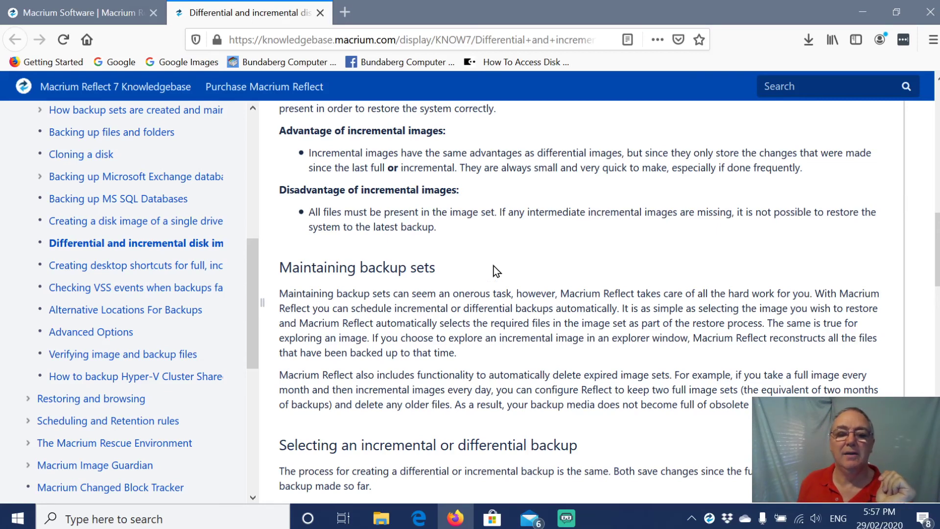
{"action": "scroll", "coordinate": [493, 267], "scroll_direction": "down", "scroll_amount": 7}
{"action": "scroll", "coordinate": [490, 272], "scroll_direction": "up", "scroll_amount": 7}
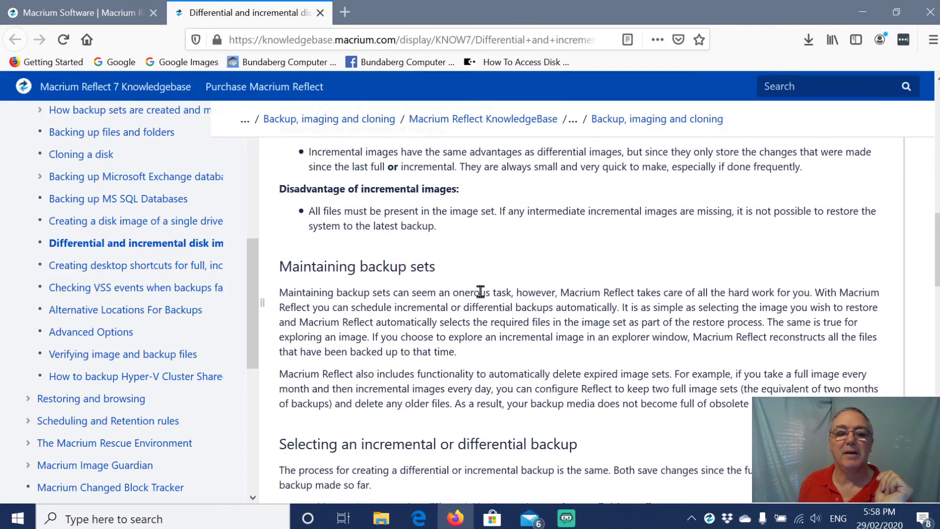
Read the article's sections on selecting an incremental or differential backup and the alternative method using an existing backup.
{"action": "scroll", "coordinate": [481, 292], "scroll_direction": "down", "scroll_amount": 3}
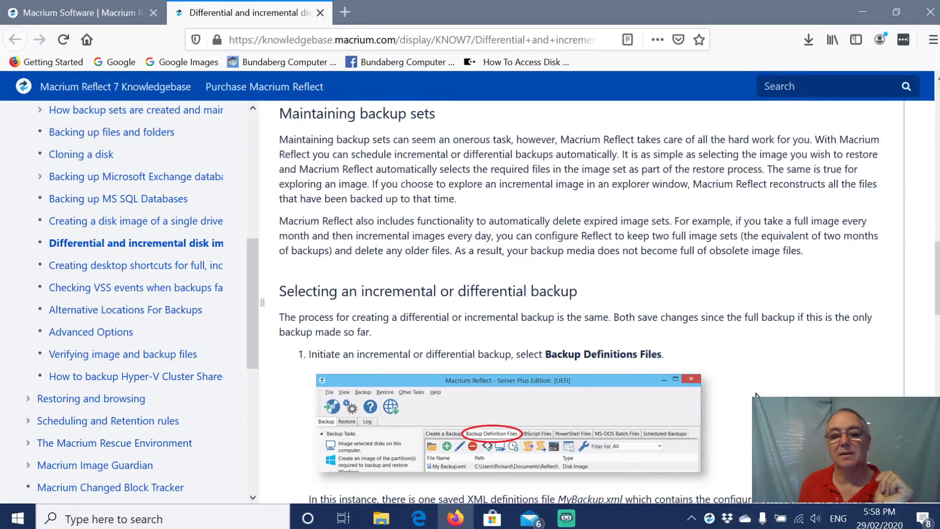
{"action": "scroll", "coordinate": [761, 388], "scroll_direction": "down", "scroll_amount": 7}
{"action": "scroll", "coordinate": [755, 397], "scroll_direction": "down", "scroll_amount": 2}
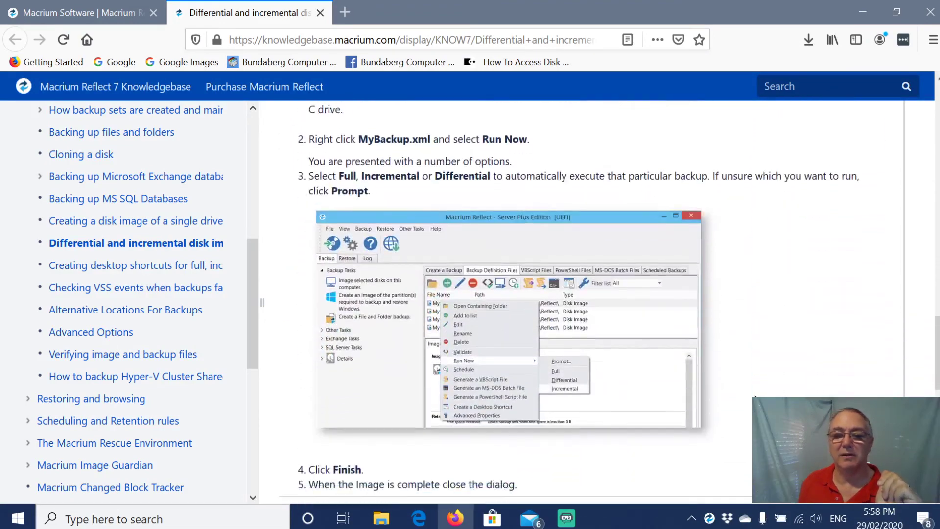
{"action": "scroll", "coordinate": [755, 396], "scroll_direction": "down", "scroll_amount": 8}
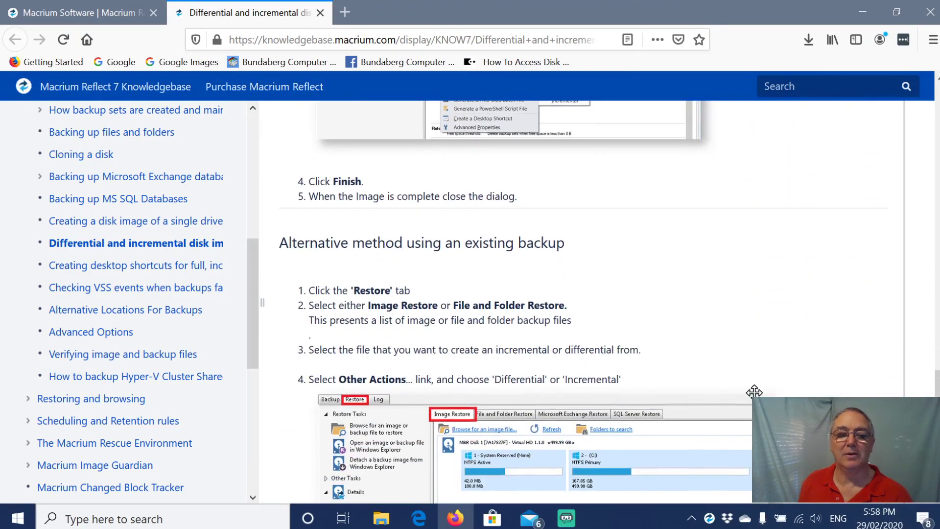
{"action": "scroll", "coordinate": [755, 392], "scroll_direction": "up", "scroll_amount": 20}
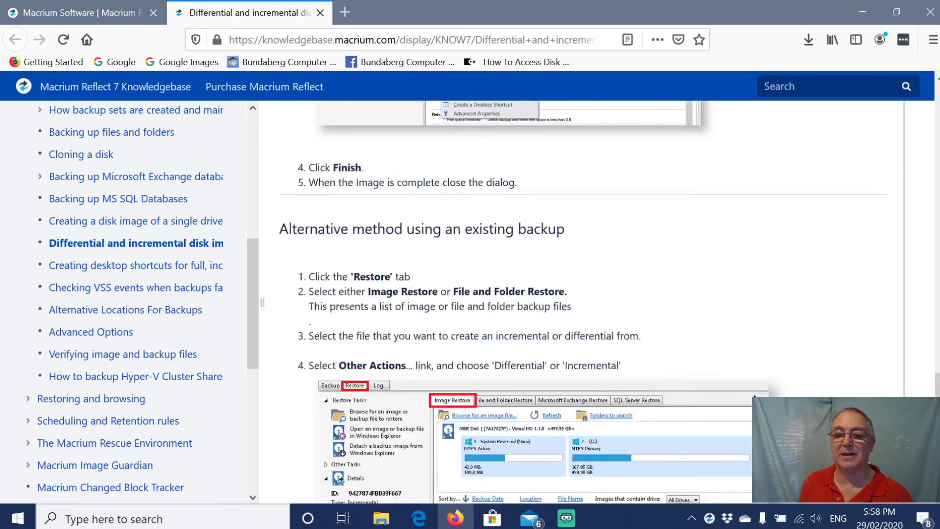
{"action": "scroll", "coordinate": [762, 394], "scroll_direction": "up", "scroll_amount": 8}
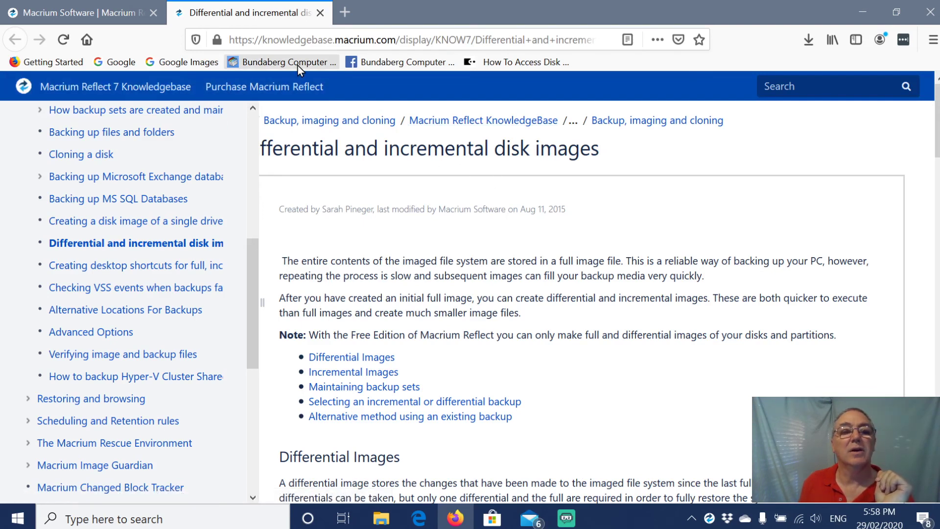
Open the Purchase Macrium Reflect page from the knowledge base and switch from the business products to the personal Home Edition.
{"action": "left_click", "coordinate": [274, 88]}
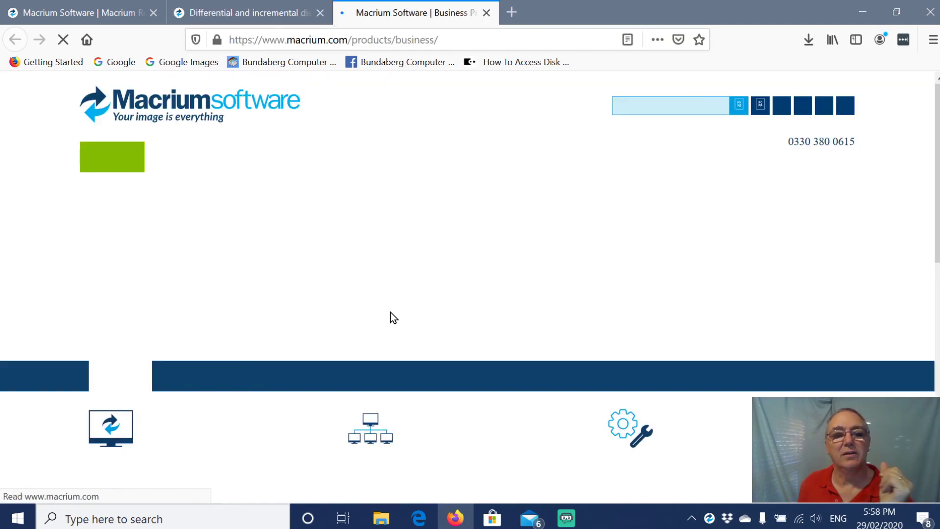
{"action": "scroll", "coordinate": [390, 311], "scroll_direction": "down", "scroll_amount": 8}
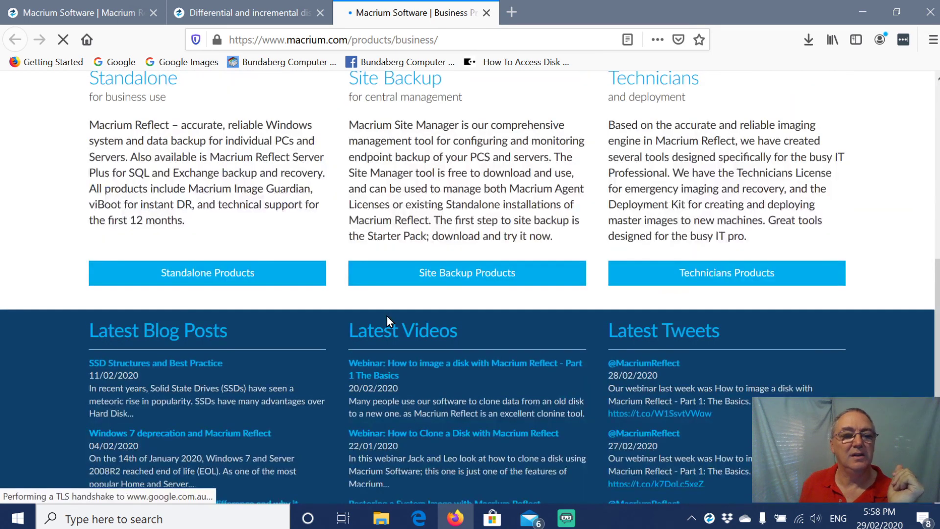
{"action": "scroll", "coordinate": [258, 265], "scroll_direction": "up", "scroll_amount": 6}
{"action": "left_click", "coordinate": [184, 305]}
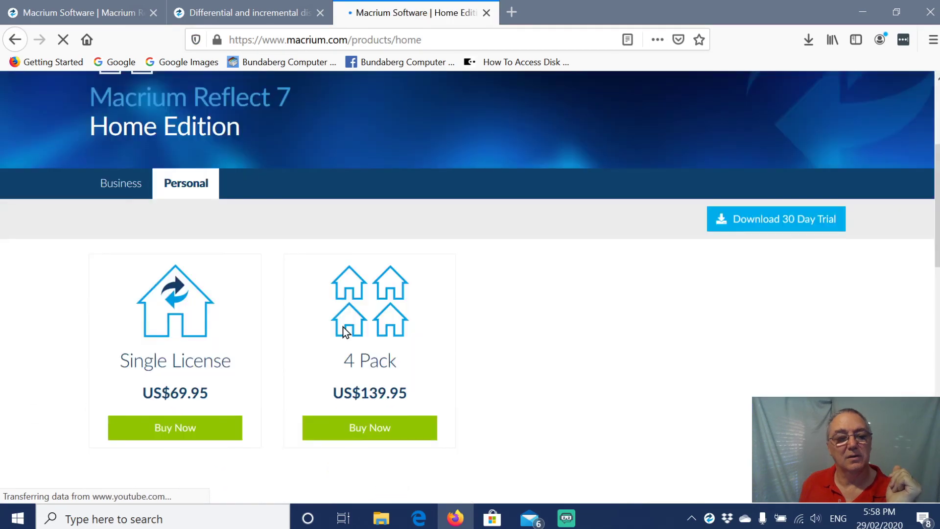
Review the Home Edition's Single License and 4 Pack offers and its solution highlights, and minimize the browser to show the desktop.
{"action": "scroll", "coordinate": [346, 332], "scroll_direction": "down", "scroll_amount": 2}
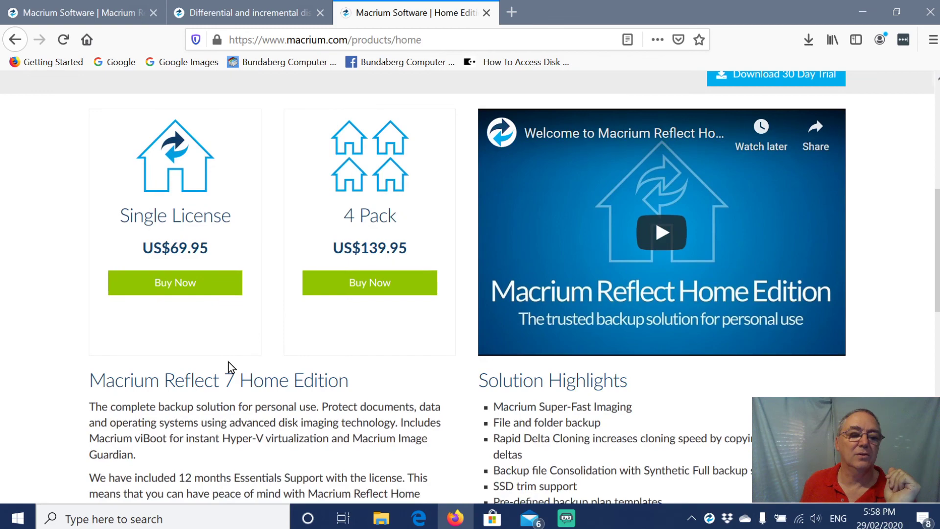
{"action": "scroll", "coordinate": [228, 363], "scroll_direction": "down", "scroll_amount": 5}
{"action": "scroll", "coordinate": [228, 362], "scroll_direction": "up", "scroll_amount": 3}
{"action": "scroll", "coordinate": [228, 362], "scroll_direction": "up", "scroll_amount": 3}
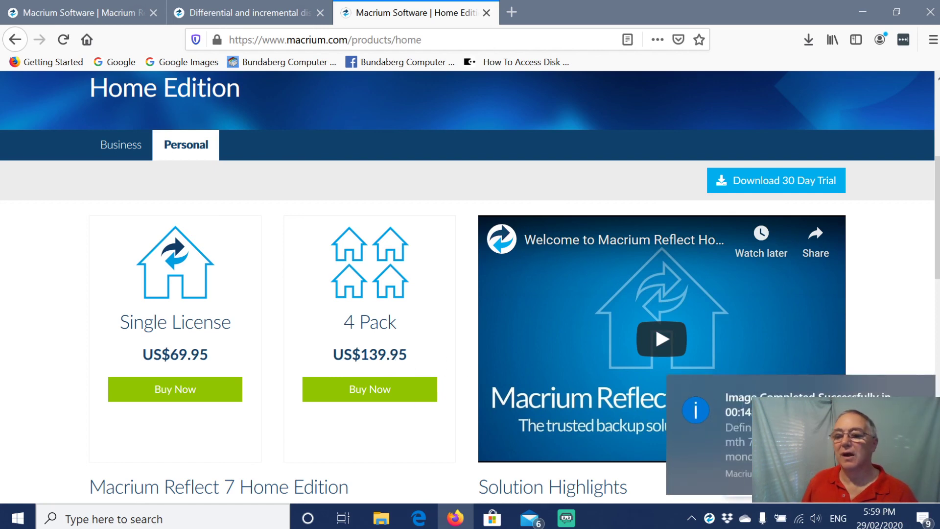
{"action": "left_click", "coordinate": [864, 10]}
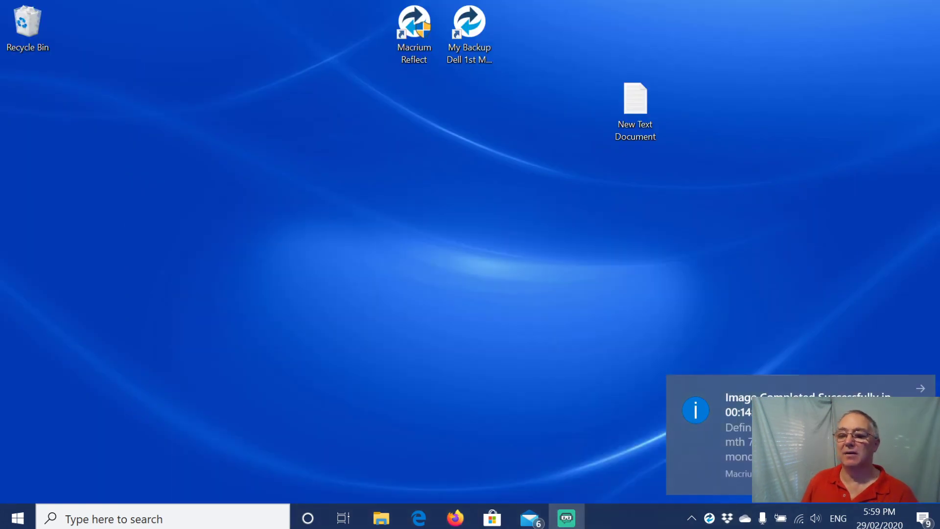